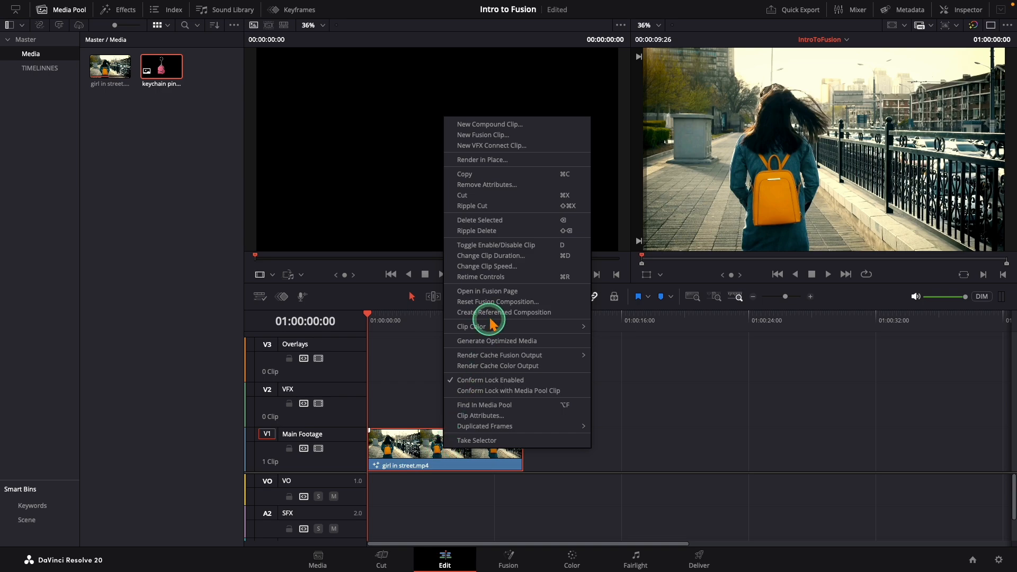
Step: Open the girl in street.mp4 timeline clip in the Fusion page and nudge its MediaIn1 node slightly
click(487, 291)
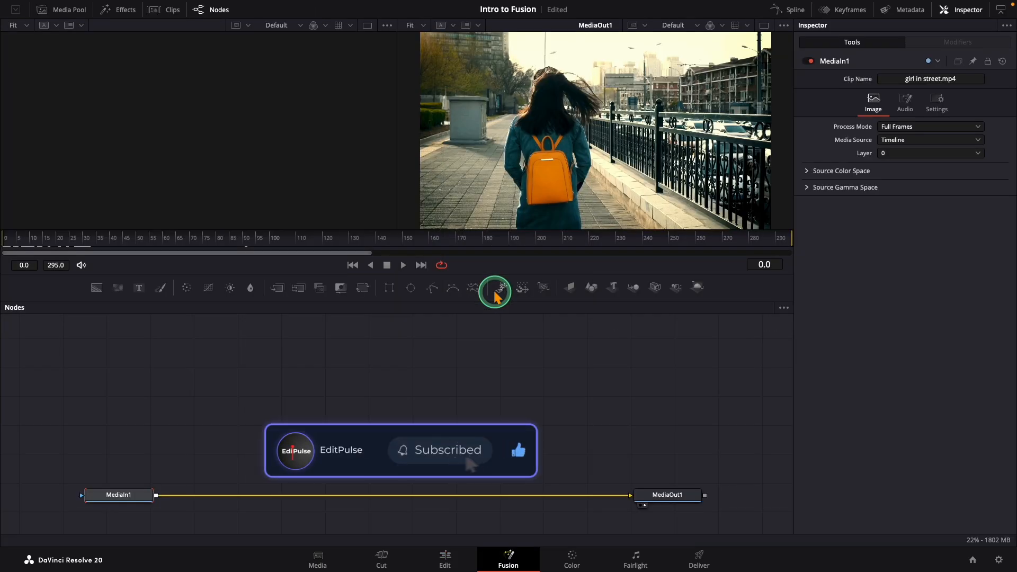
mouse_move(495, 296)
mouse_down()
mouse_move(382, 196)
mouse_move(275, 172)
mouse_move(547, 183)
mouse_move(636, 275)
mouse_move(691, 284)
mouse_move(170, 295)
mouse_move(138, 414)
mouse_move(182, 403)
mouse_move(125, 484)
mouse_move(141, 479)
mouse_move(141, 464)
mouse_move(127, 502)
mouse_up()
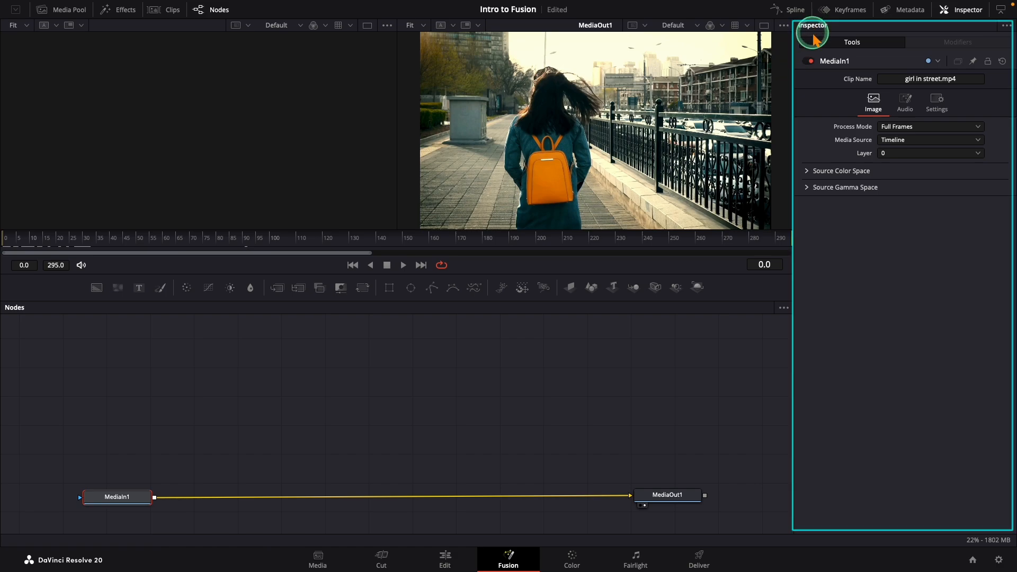
Step: Examine the Audio, Settings and Image parameter groups of the MediaIn1 node
click(906, 101)
click(936, 103)
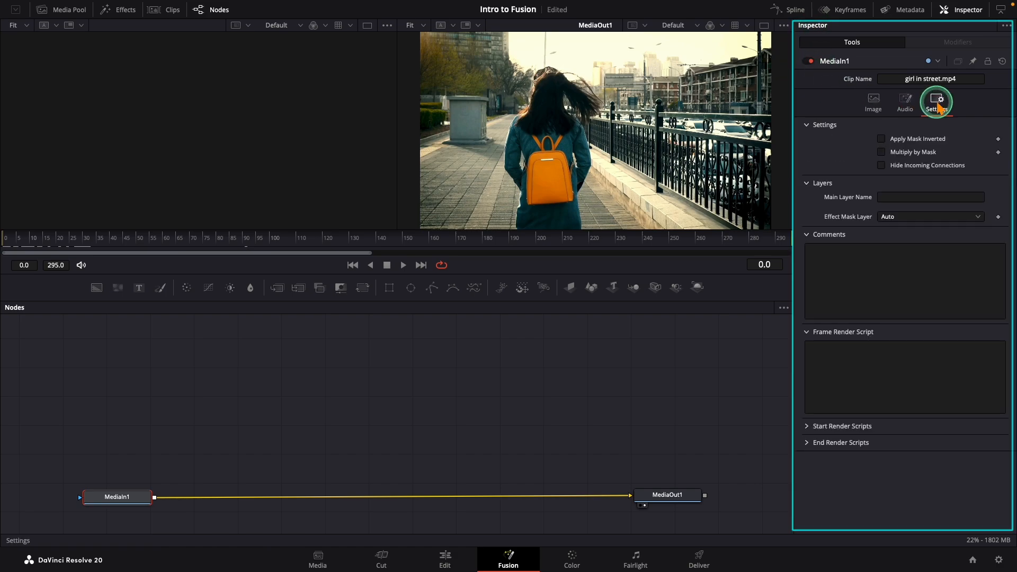
click(905, 101)
click(875, 103)
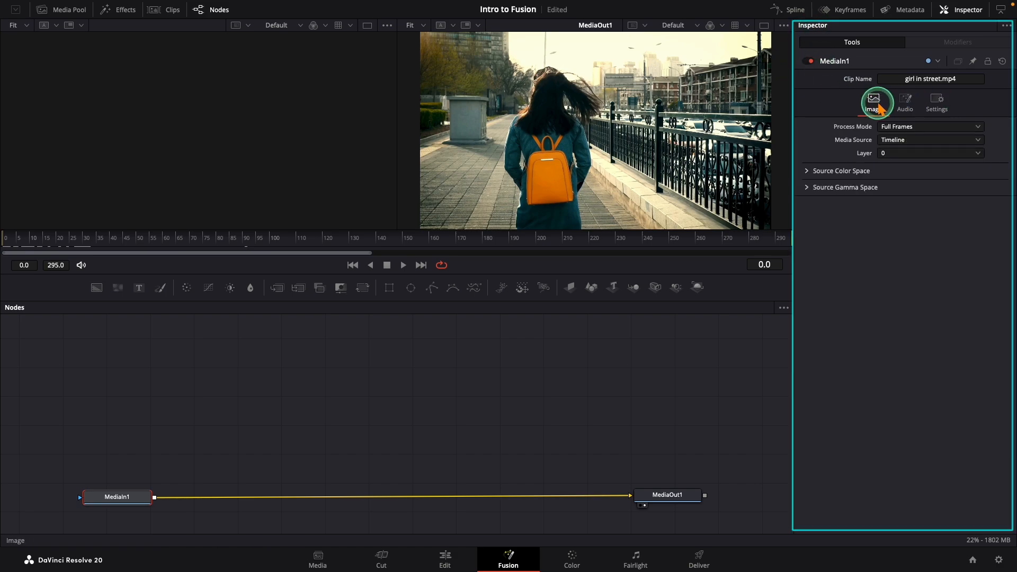
Step: Display the Spline editor beside the node graph, look it over and hide it again
click(801, 13)
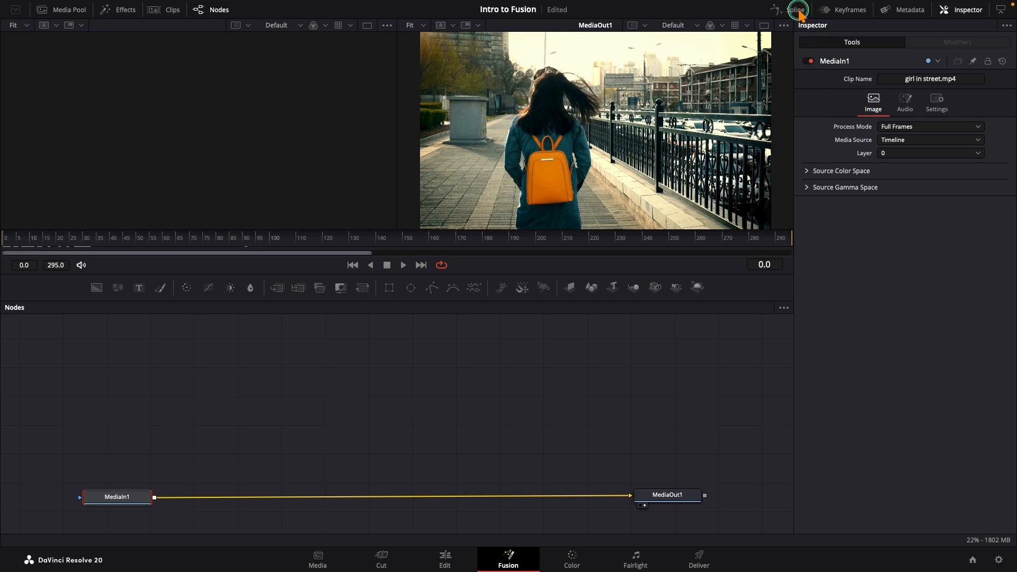
click(704, 336)
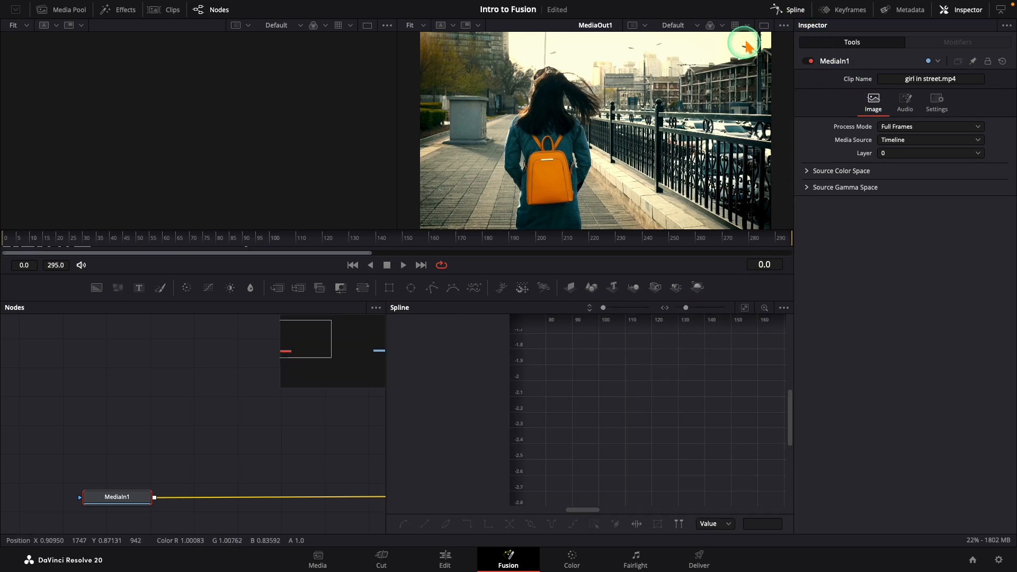
click(793, 10)
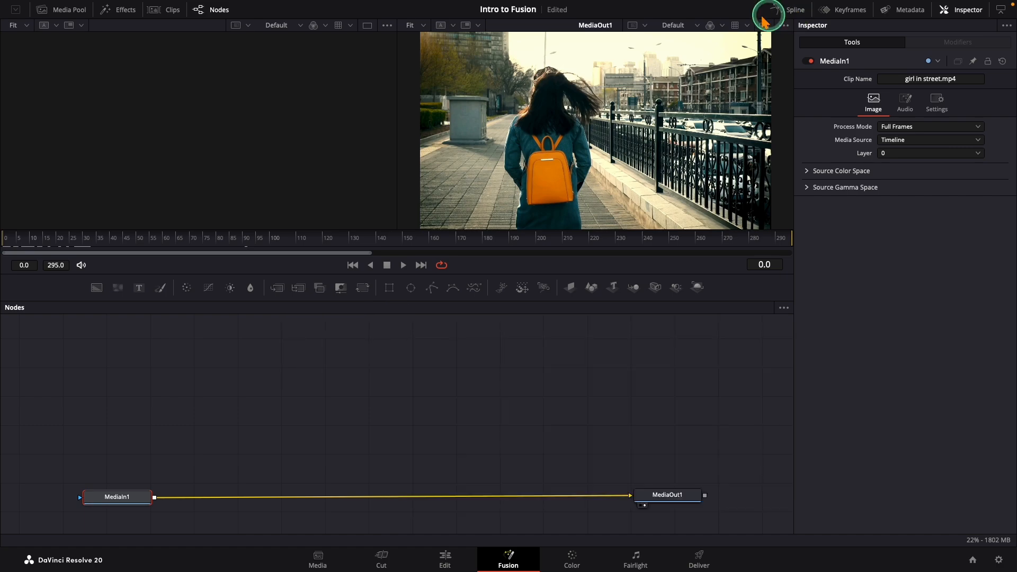
Step: Add the keychain image from the media pool to the node graph, and delete its node
click(63, 10)
drag(147, 53, 243, 375)
key(Delete)
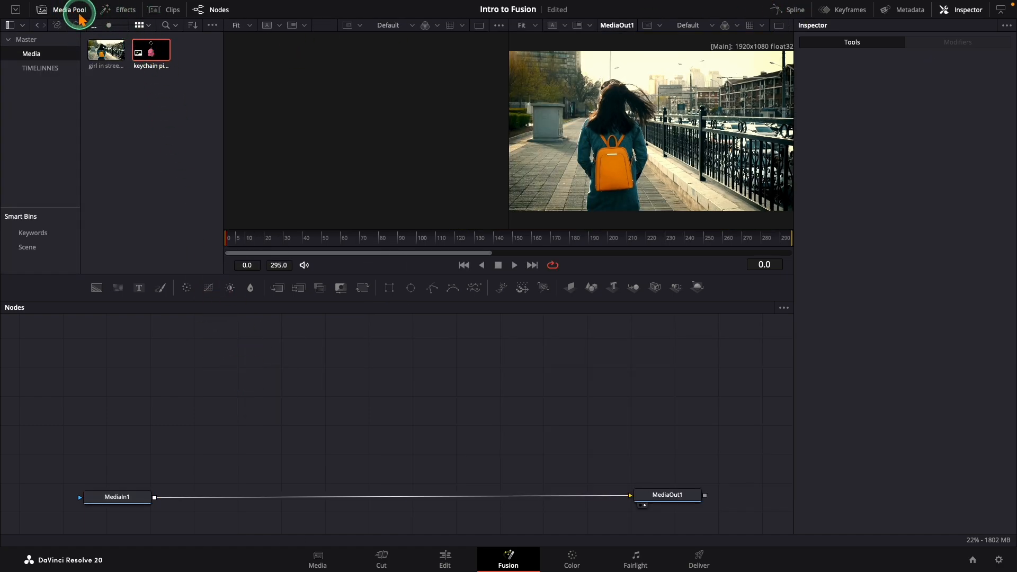
Step: Add the White on Blue Shear title from the effects library to the node graph, and delete its nodes
click(67, 16)
click(127, 11)
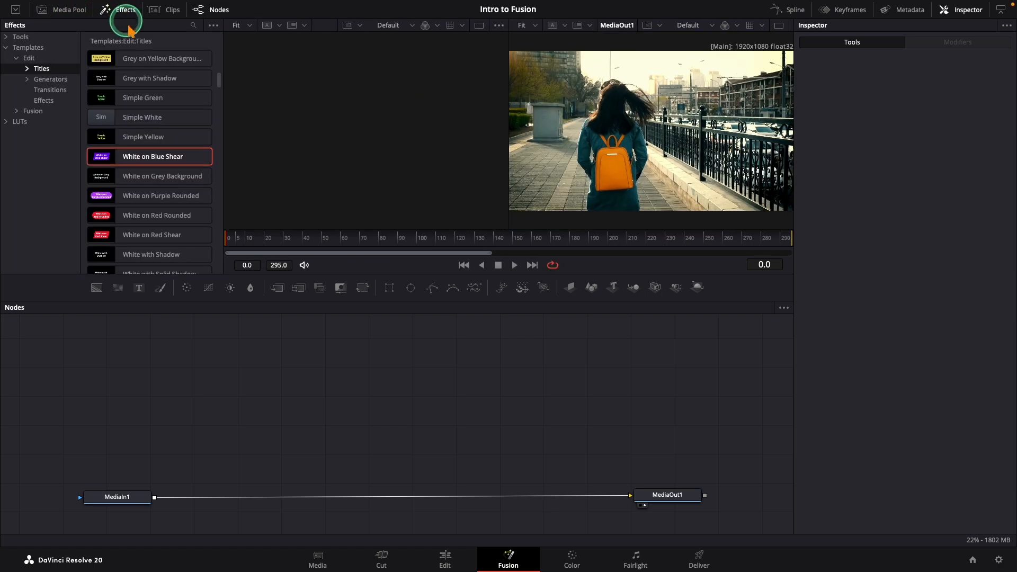
drag(141, 157, 152, 495)
drag(248, 387, 268, 529)
key(Delete)
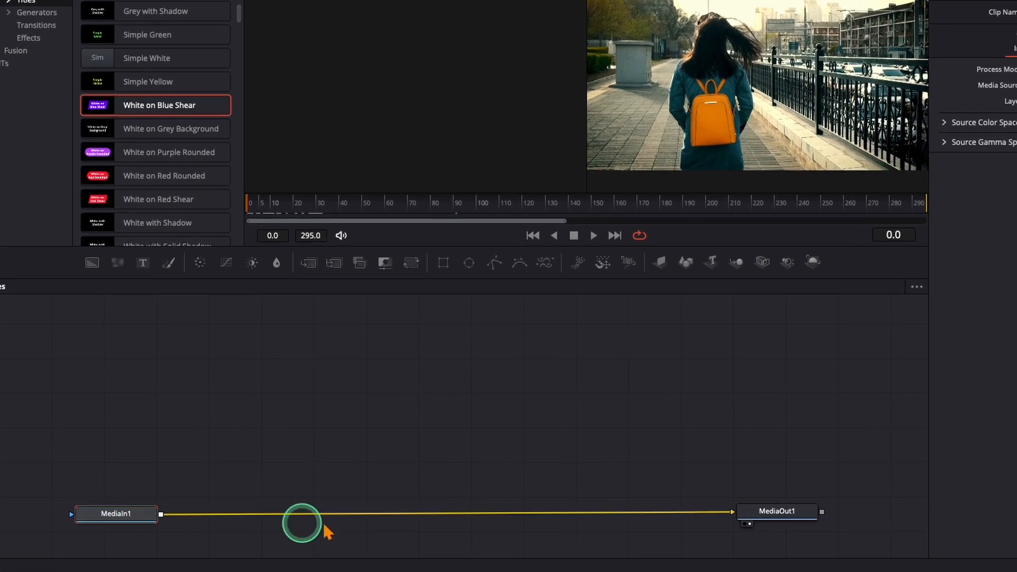
Step: Select the MediaOut1 node and look at its input connection and controls
click(775, 520)
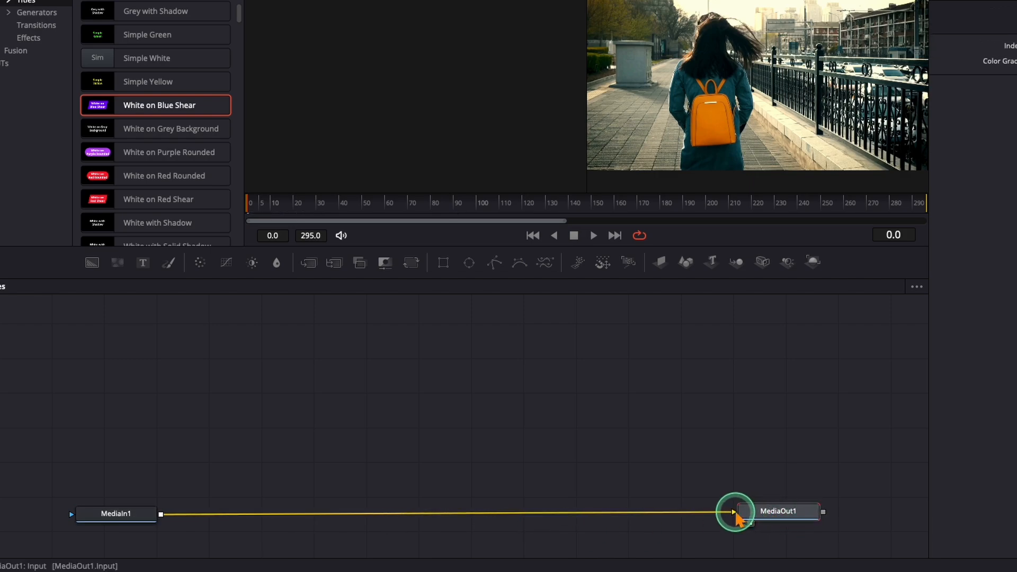
drag(731, 514, 778, 514)
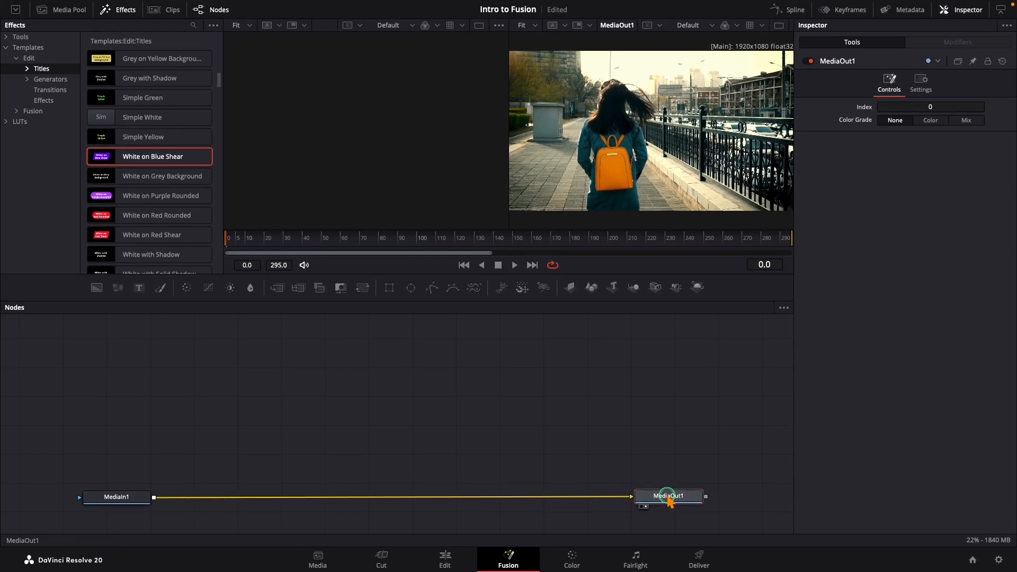
drag(670, 502, 668, 505)
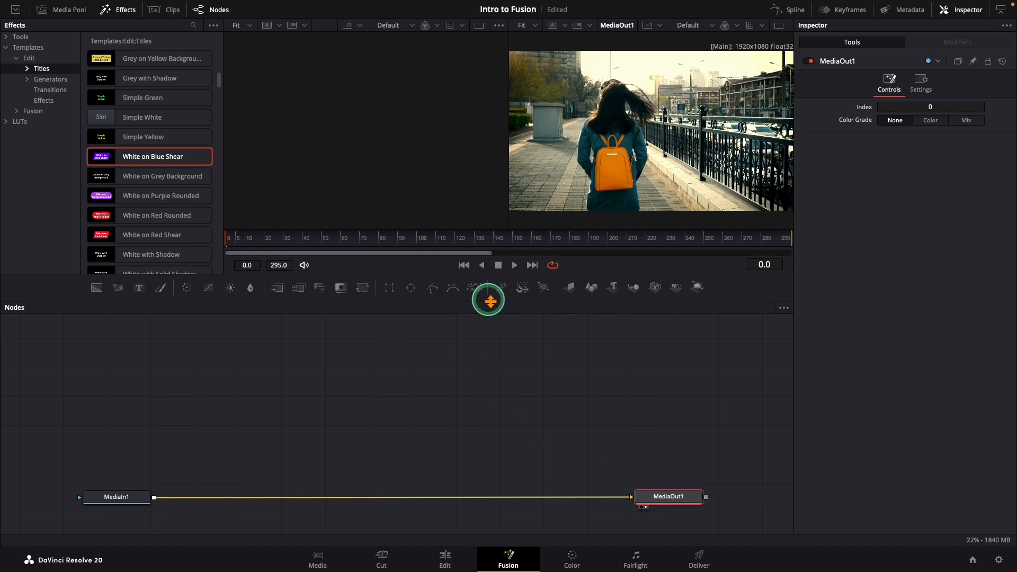
Step: Hide the effects library, adjust the split between the two viewers and enlarge the node graph area
drag(488, 299, 490, 327)
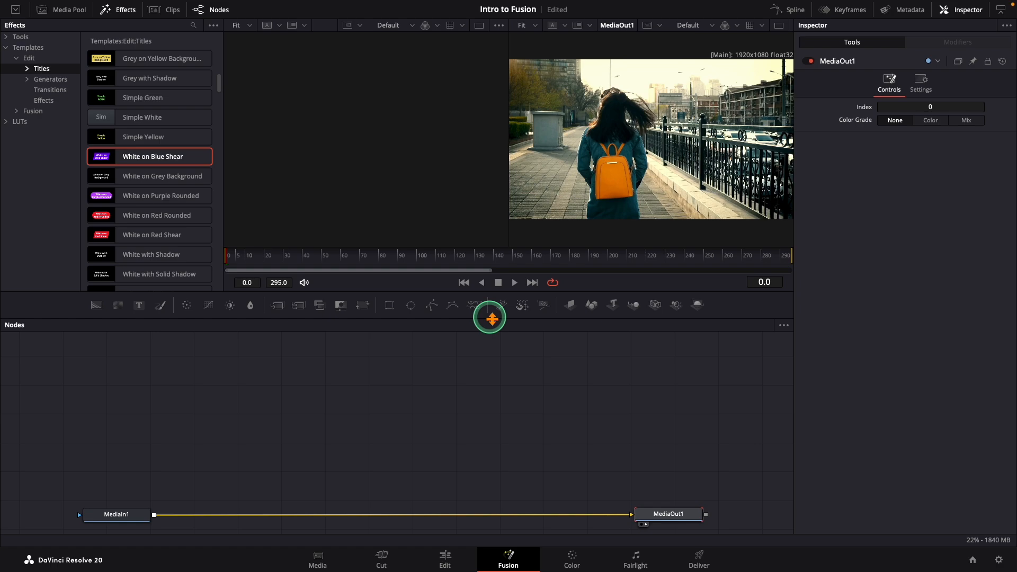
click(127, 16)
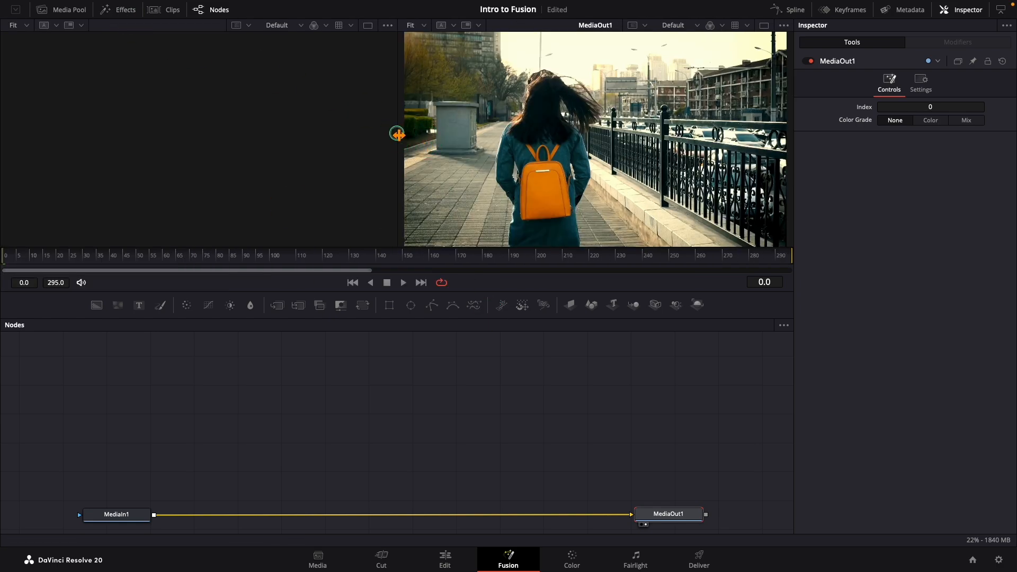
drag(399, 133, 414, 170)
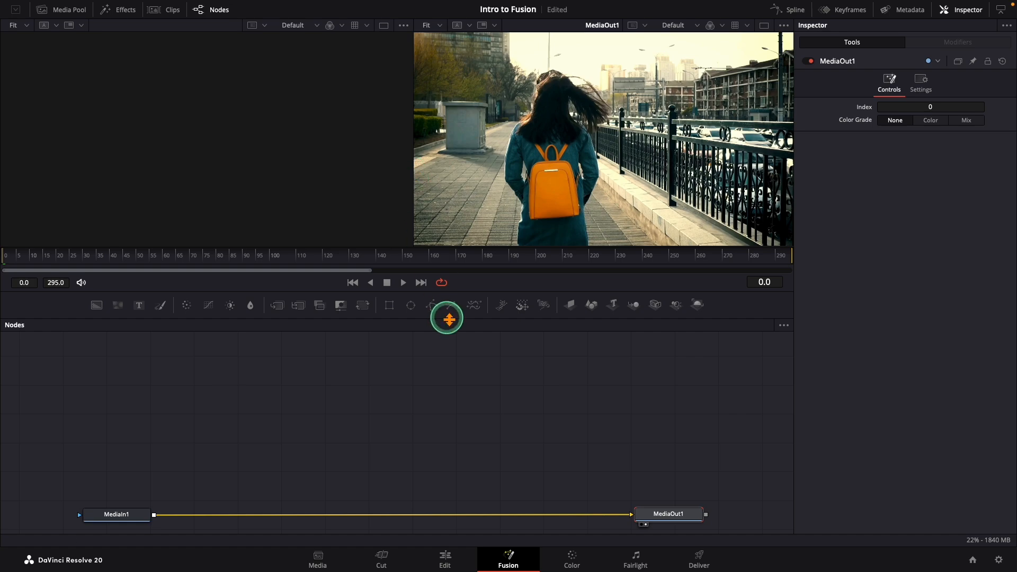
drag(445, 316, 472, 119)
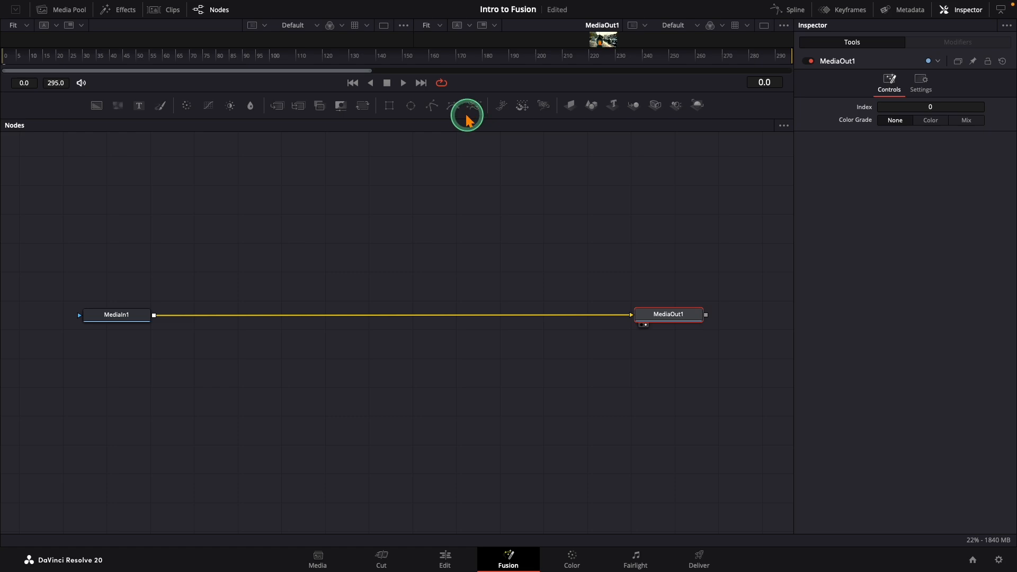
Step: Reset the interface layout to its default and switch to a single viewer
click(432, 7)
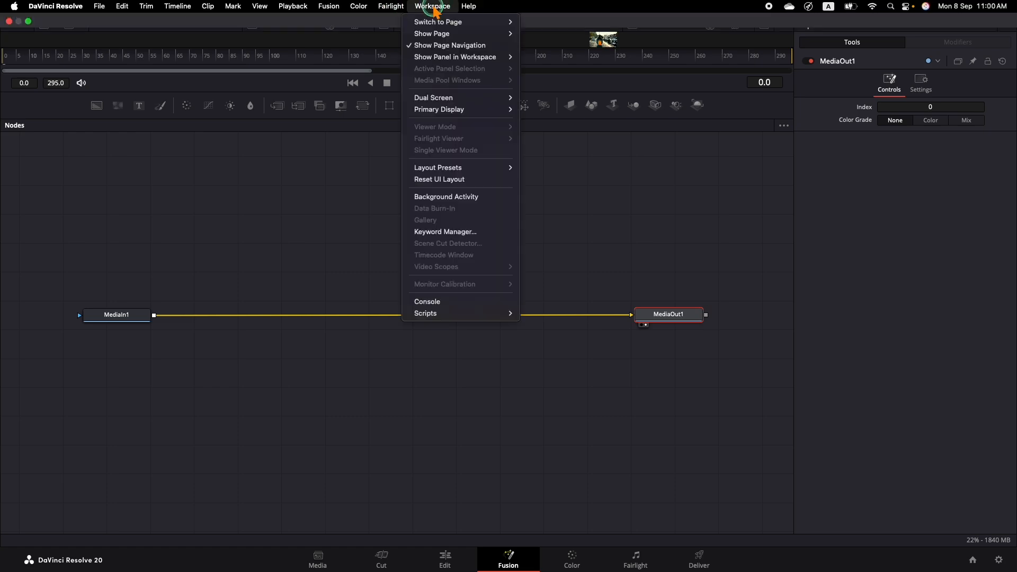
click(450, 180)
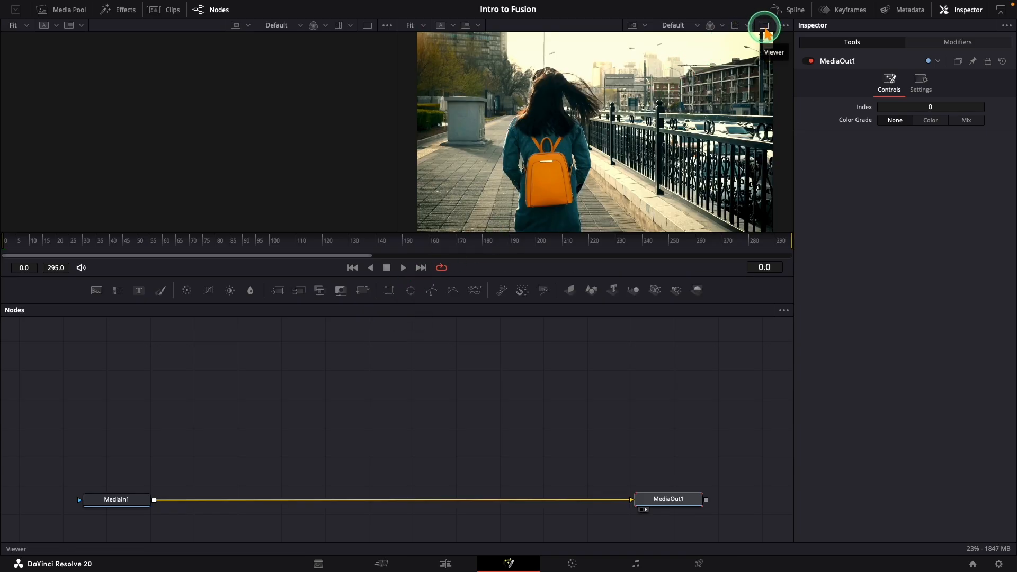
click(765, 27)
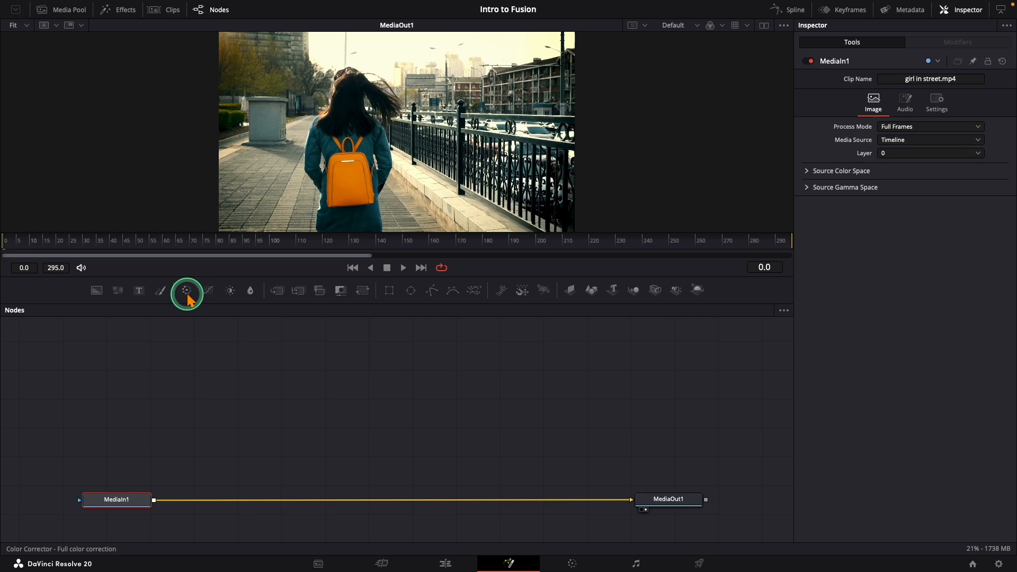
Step: Insert a Color Corrector node on the connection between MediaIn1 and MediaOut1
drag(189, 296, 419, 520)
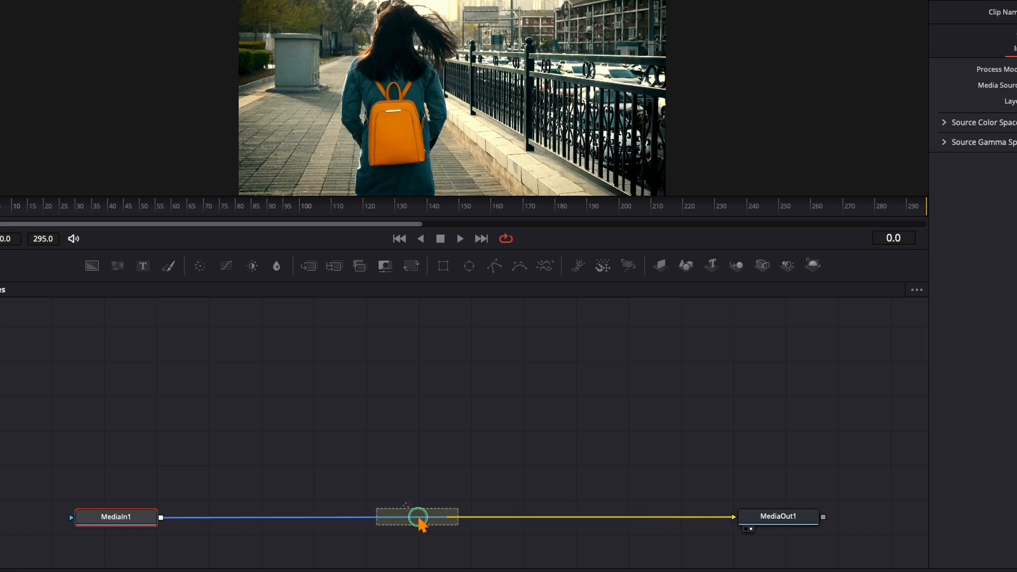
drag(420, 521, 419, 520)
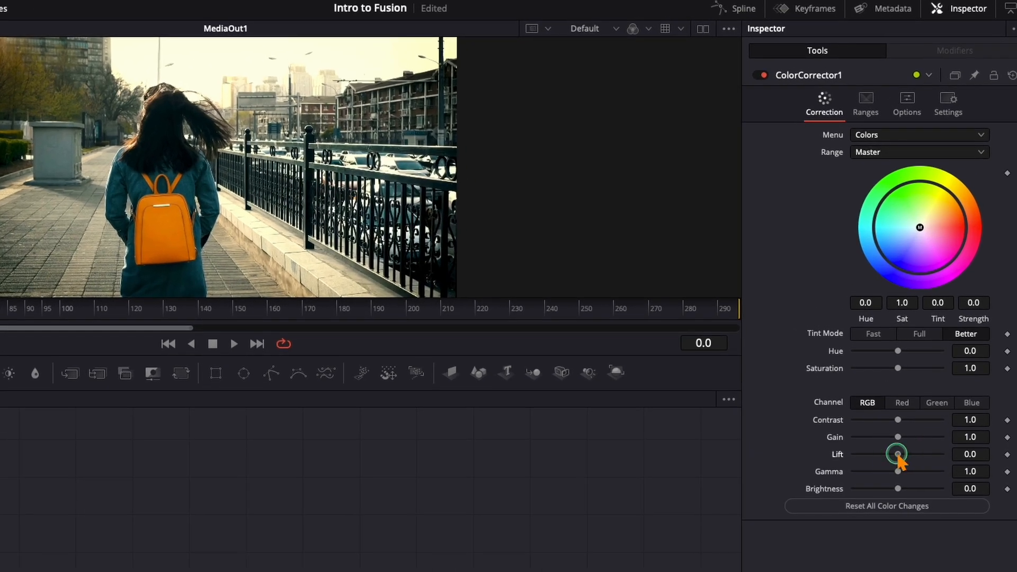
Step: Set the Color Corrector's gain to 1.25, lift to -0.09, gamma to 1.16 and saturation to 1.17, and toggle the node to compare
drag(916, 357, 912, 358)
drag(898, 437, 901, 469)
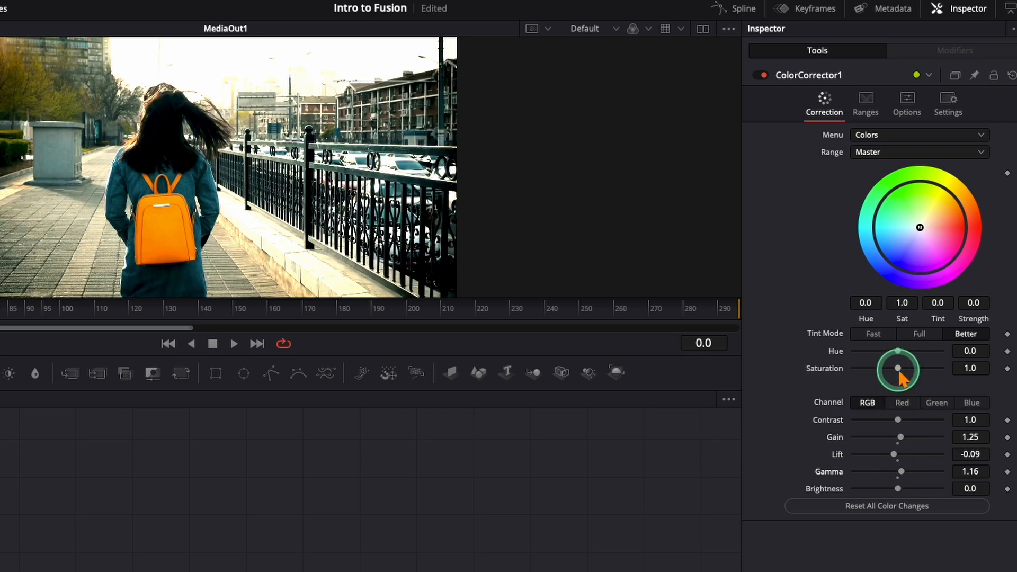
drag(898, 368, 902, 369)
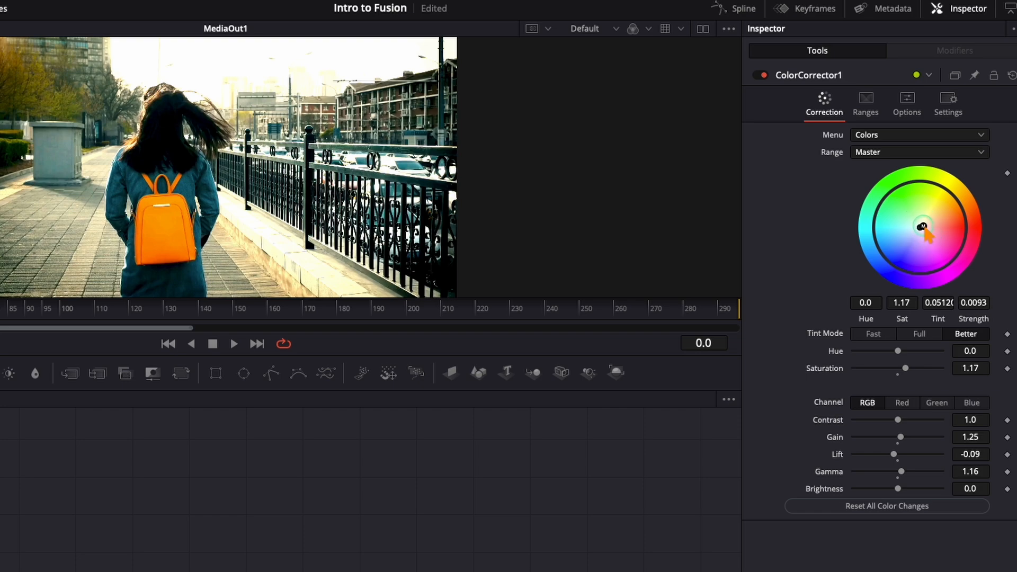
click(762, 75)
click(762, 76)
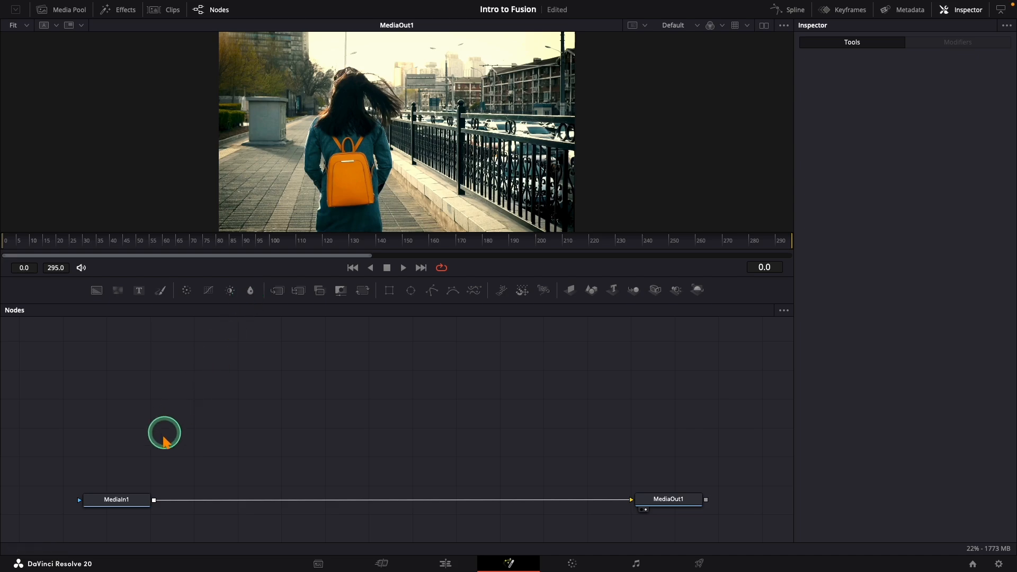
Step: Insert a Blur node midway between MediaIn1 and MediaOut1 and set its blur size to 6.3
click(115, 500)
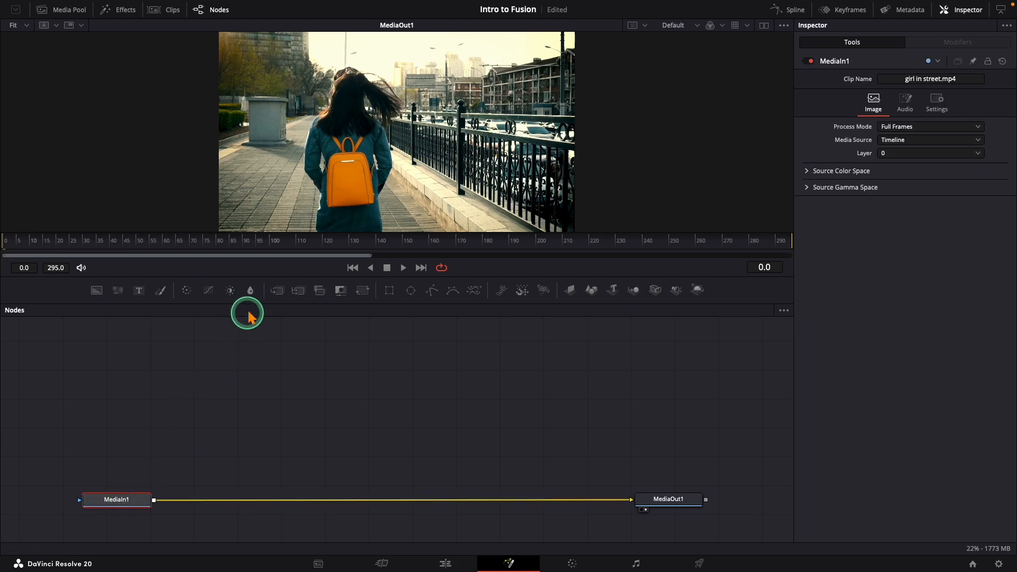
click(251, 293)
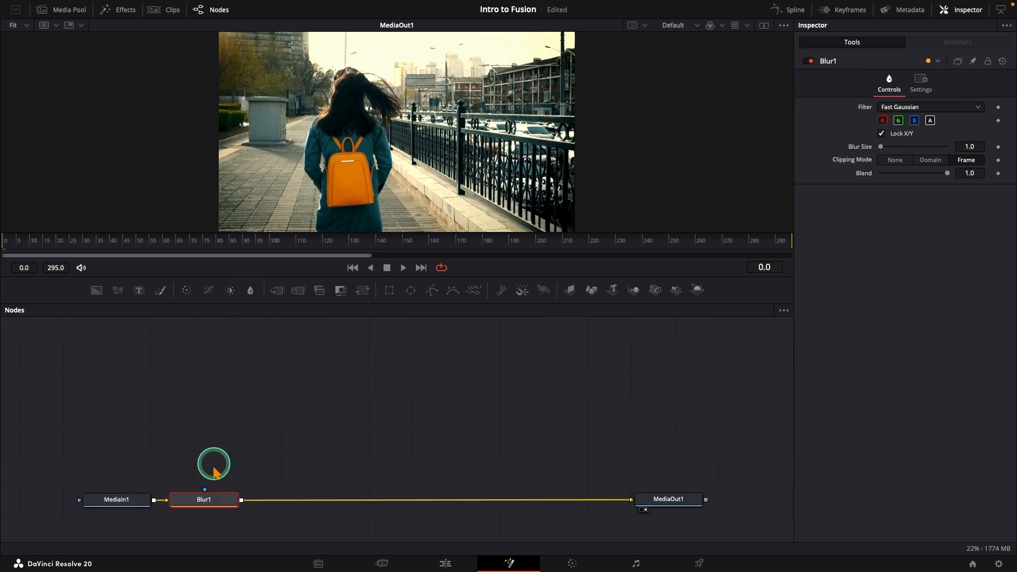
drag(204, 502, 353, 500)
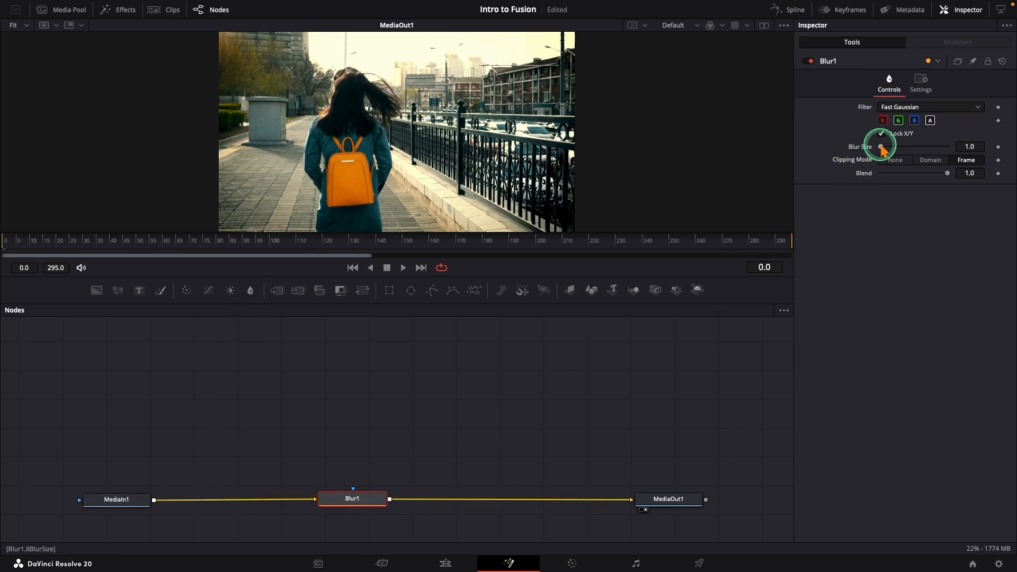
drag(881, 147, 885, 149)
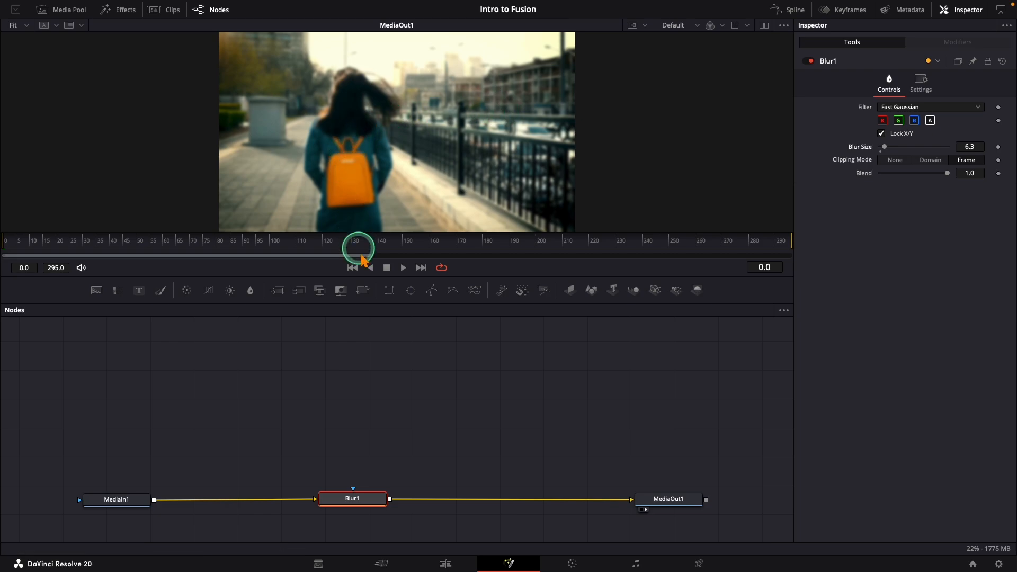
Step: Mask the Blur node with an inverted Ellipse whose soft edge is about 0.10
drag(409, 292, 353, 489)
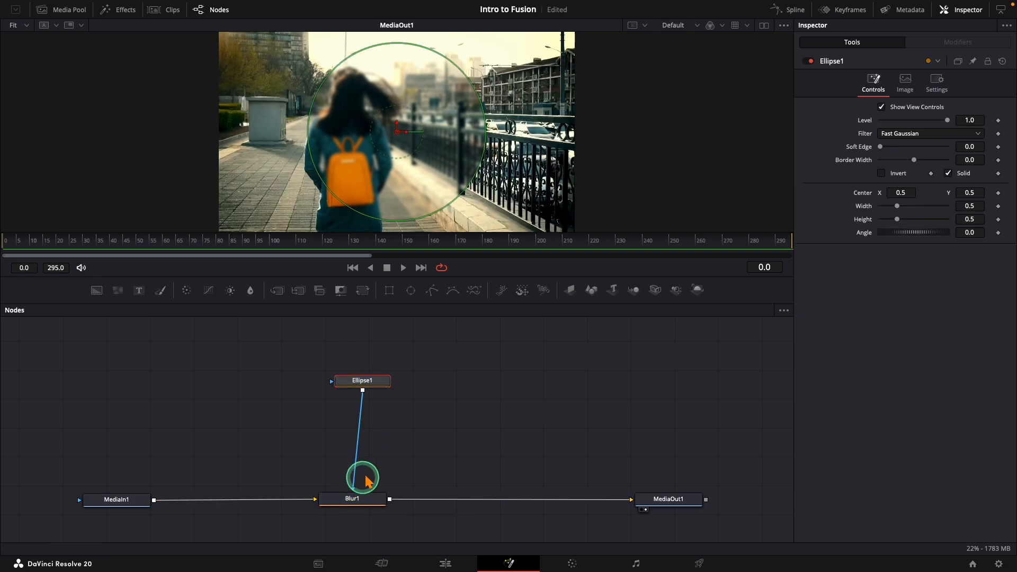
click(882, 174)
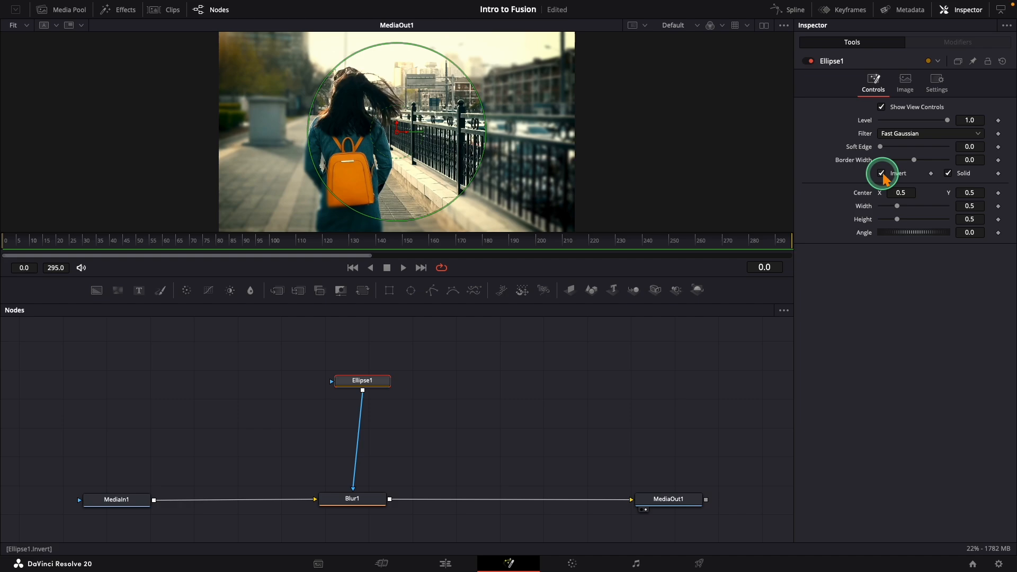
drag(881, 147, 884, 149)
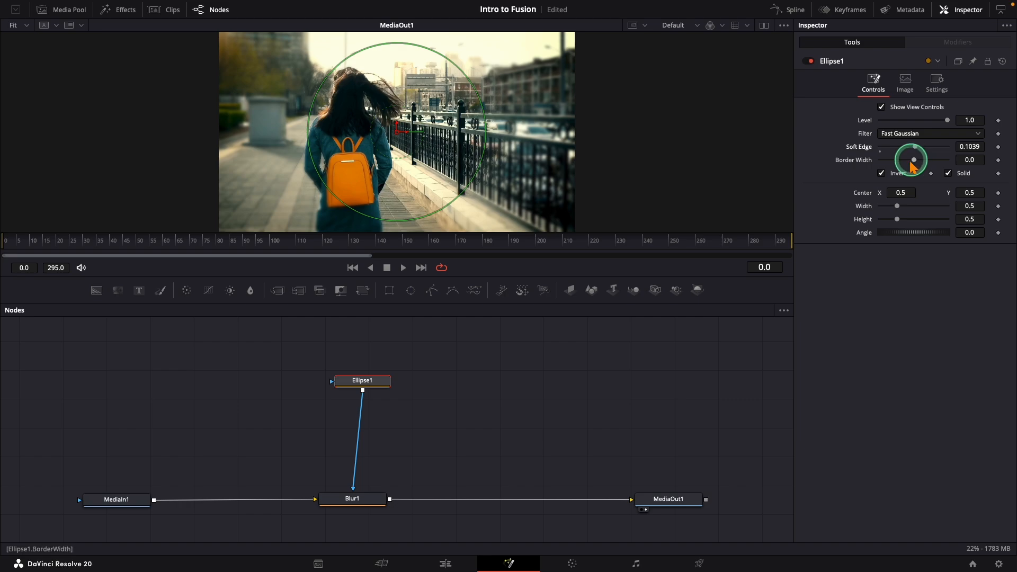
Step: Centre the ellipse mask over the girl at about X 0.37, Y 0.44 and narrow its width to about 0.28
drag(394, 130, 353, 147)
drag(439, 141, 404, 152)
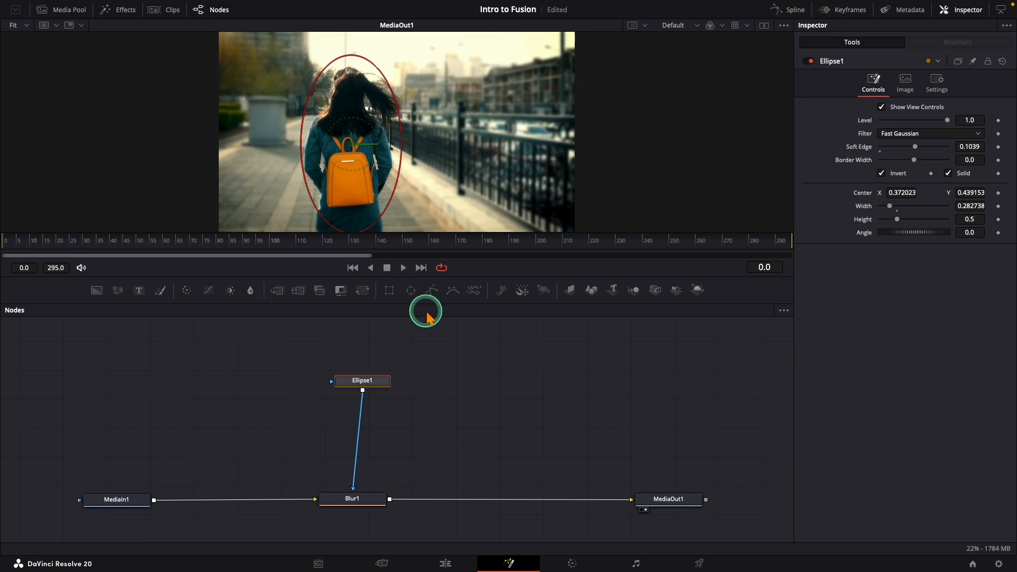
click(424, 337)
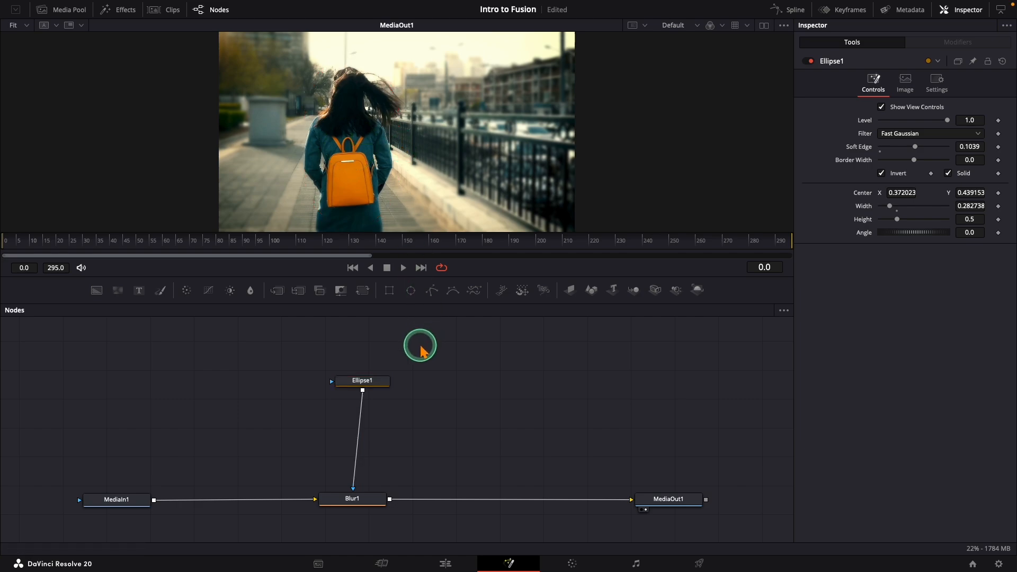
Step: Delete the Ellipse mask node connected to the Blur node
click(371, 384)
key(Delete)
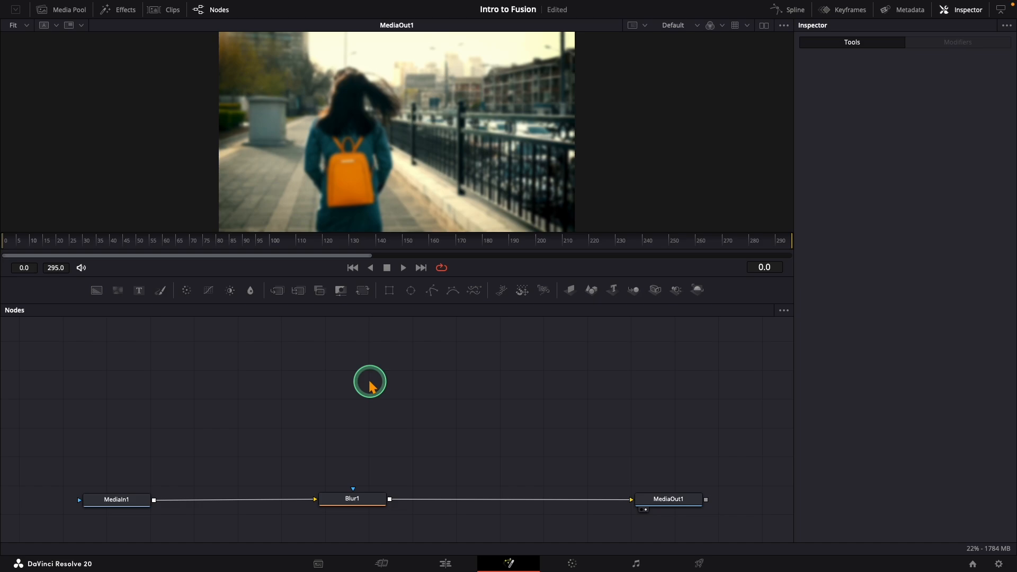
Step: Reset the Blur node and keyframe its blur size from 15.0 at frame 0 to 0.0 at frame 30
click(355, 497)
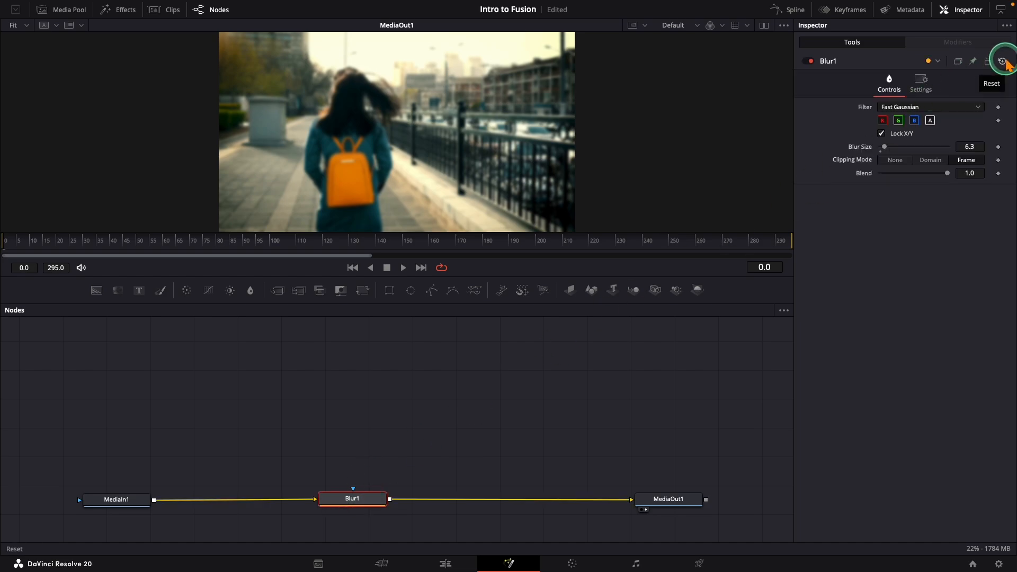
click(1003, 61)
click(765, 268)
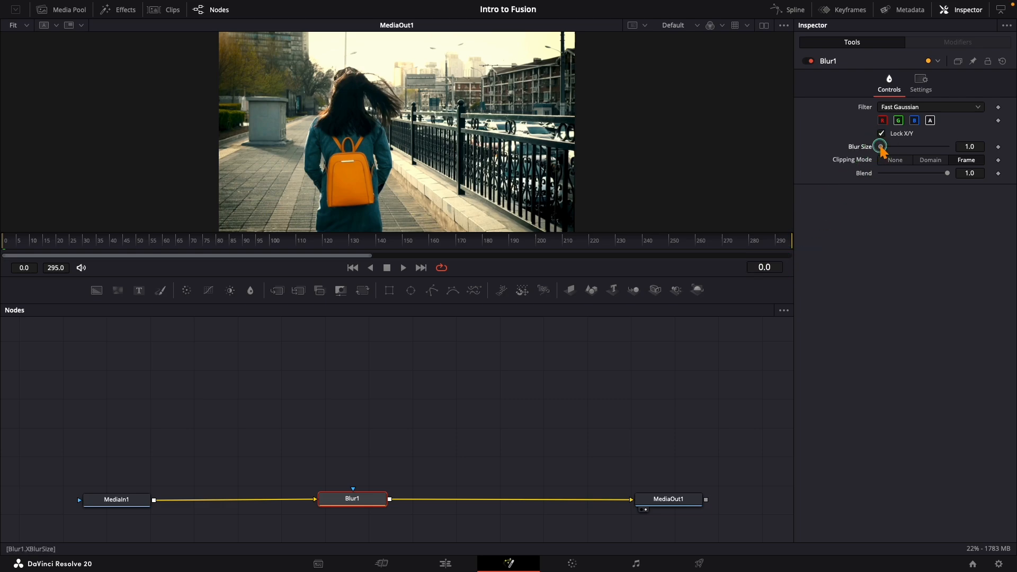
drag(881, 149, 891, 158)
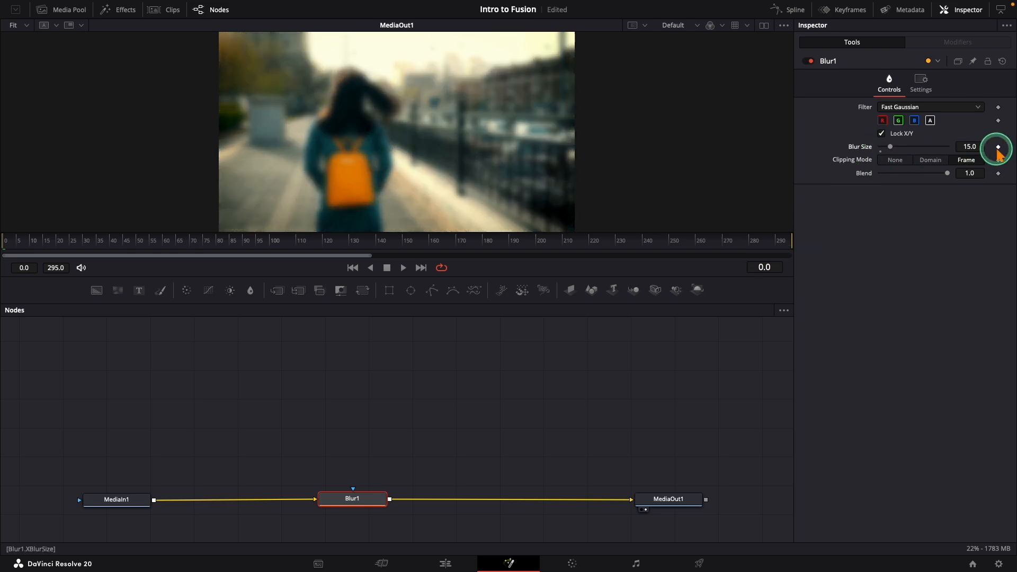
click(80, 241)
drag(80, 241, 84, 241)
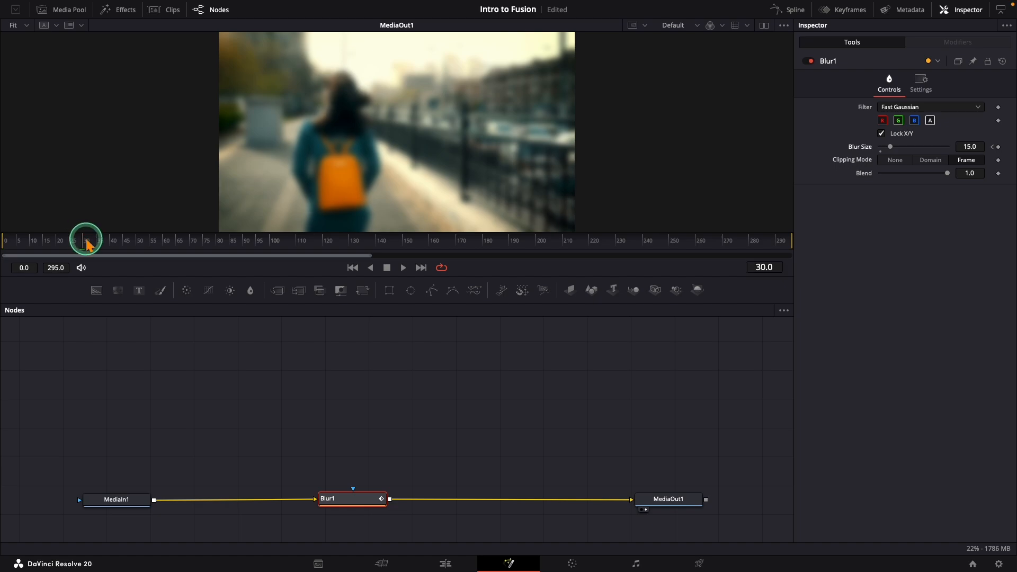
drag(889, 149, 868, 151)
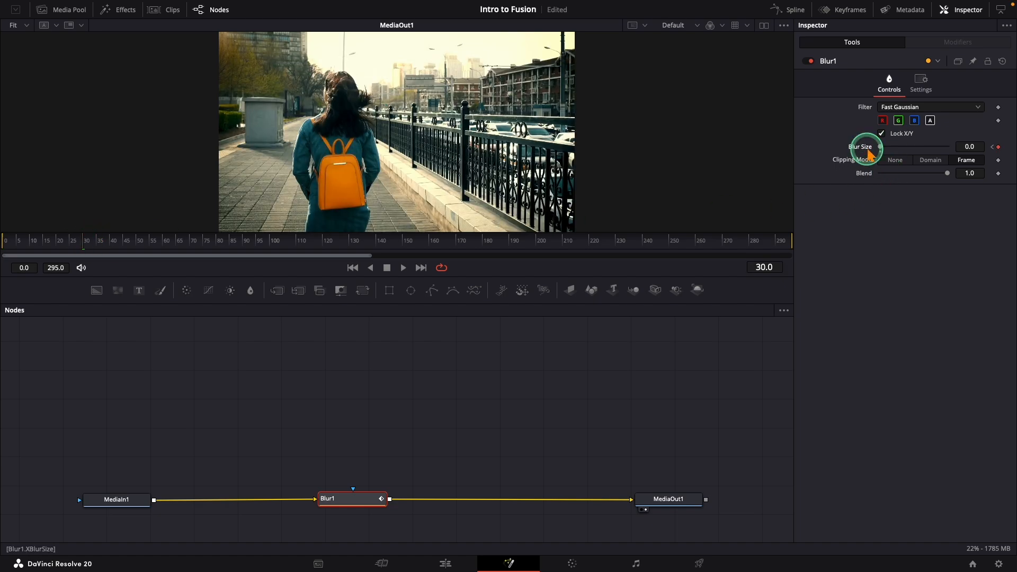
Step: Play the clip from frame 0 to preview the blur animation
drag(52, 244, 11, 243)
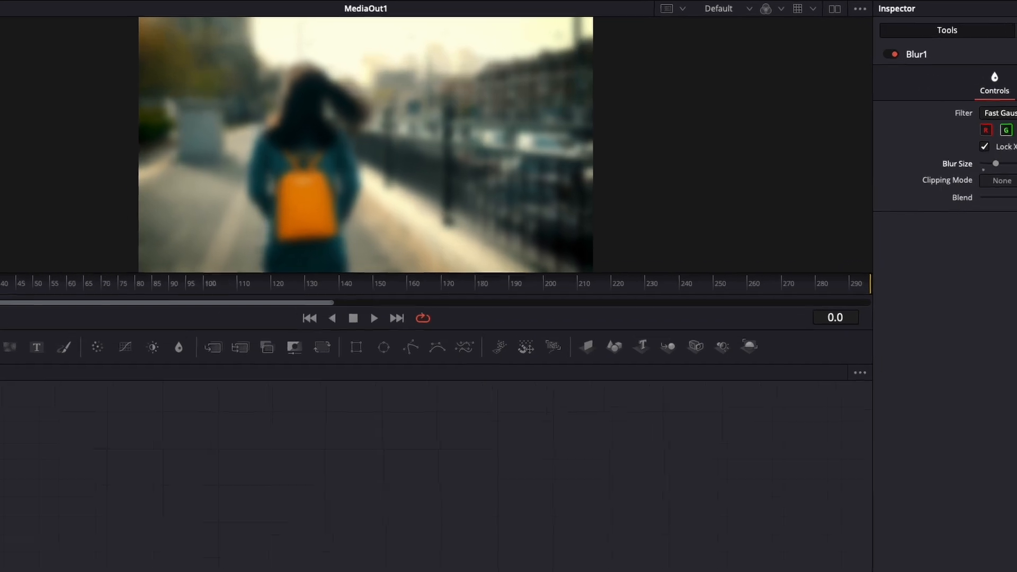
key(space)
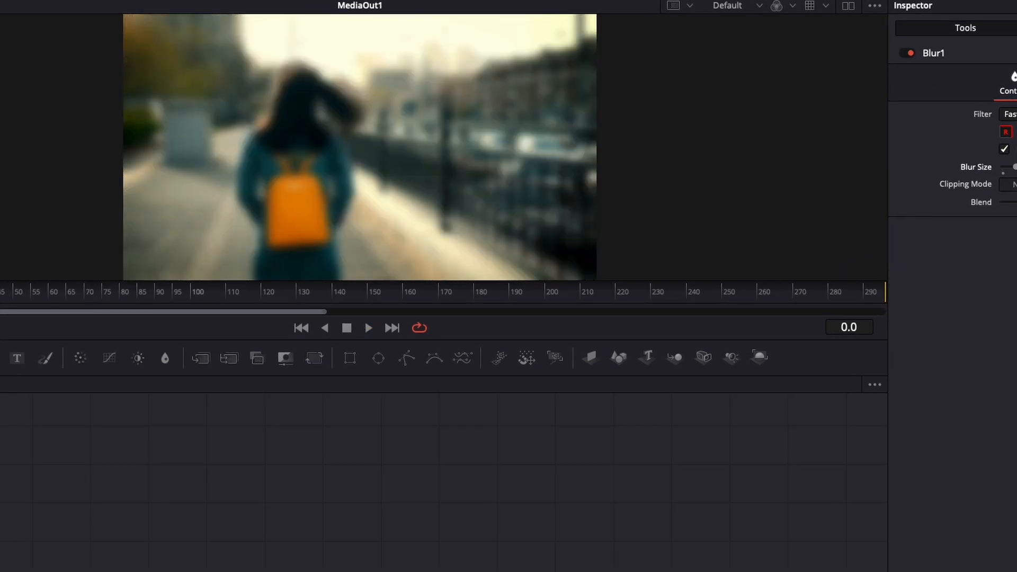
key(space)
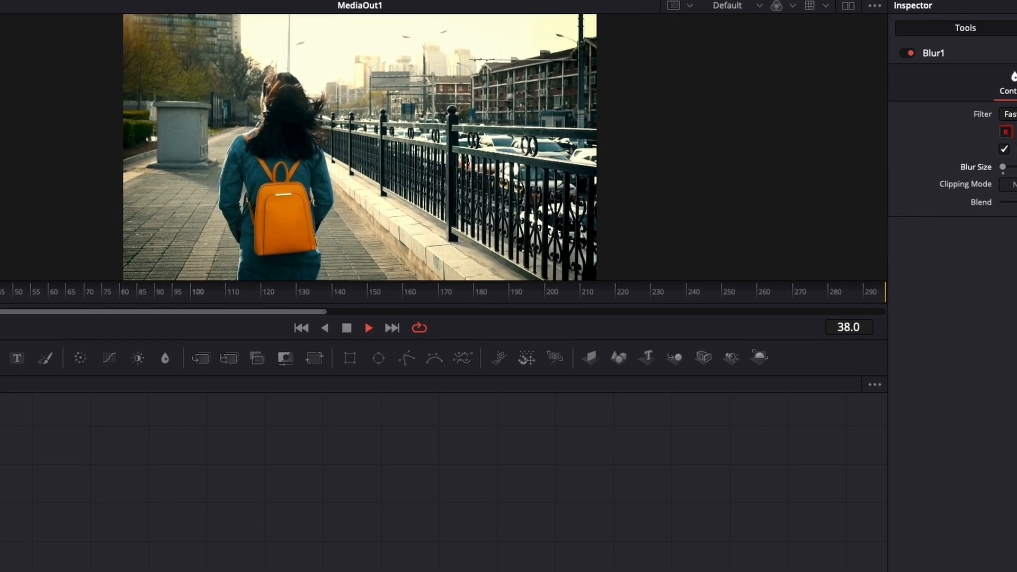
key(space)
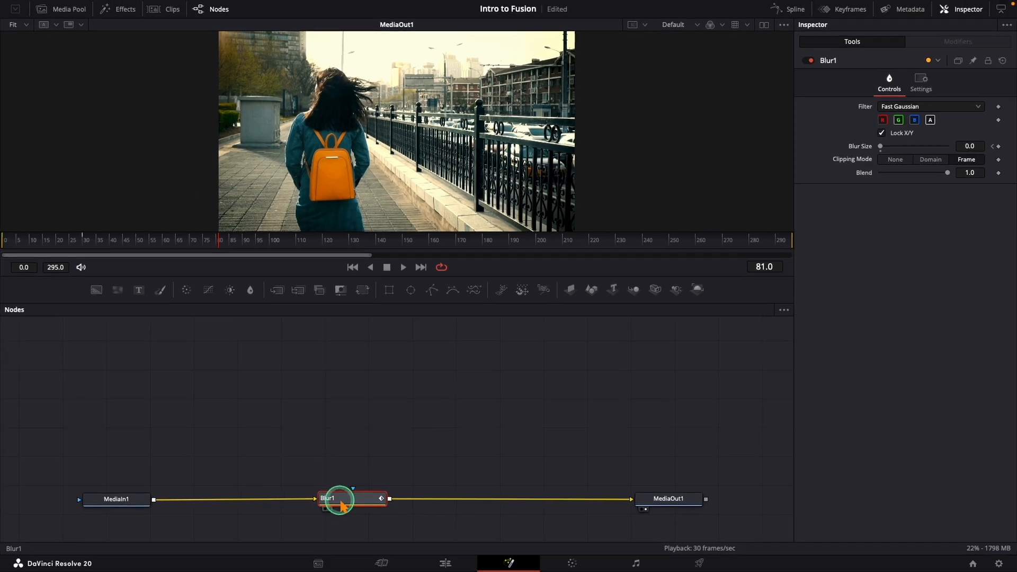
Step: Delete the Blur node between MediaIn1 and MediaOut1
key(Delete)
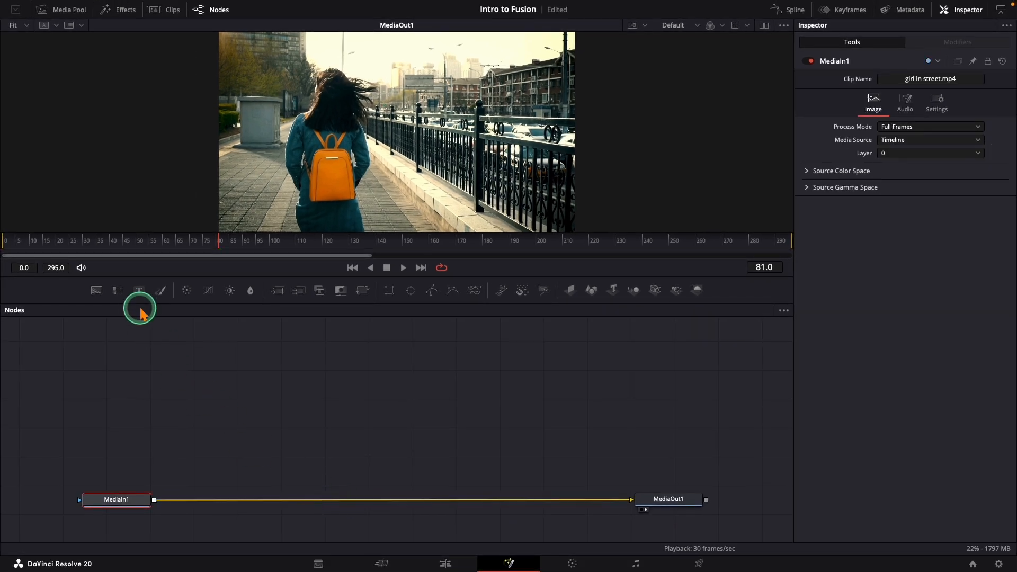
Step: Add an unconnected Text node reading "DOWNTOWN" above the node chain and show it beside MediaOut1 in dual viewers
drag(140, 292, 351, 380)
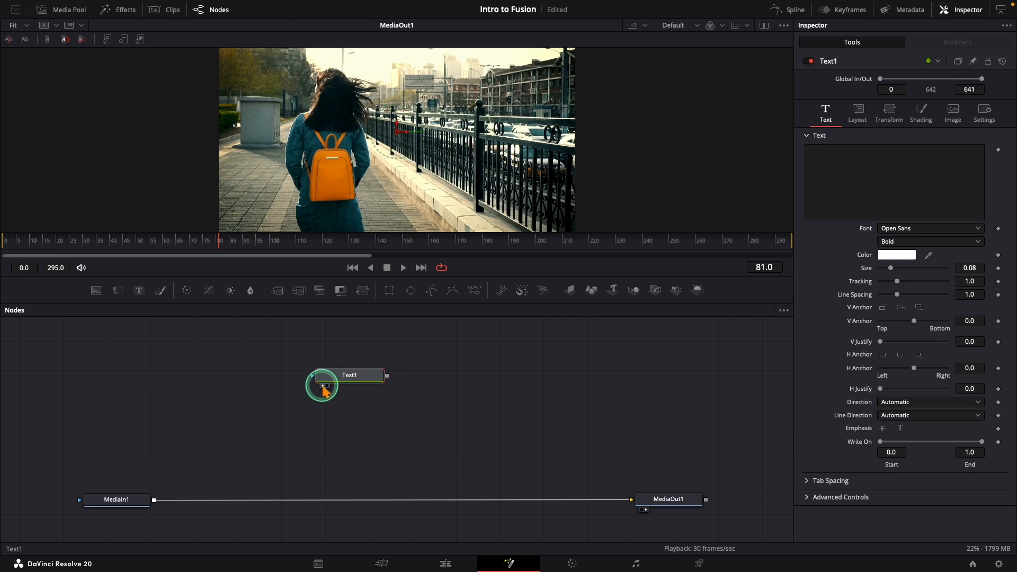
click(764, 25)
click(830, 160)
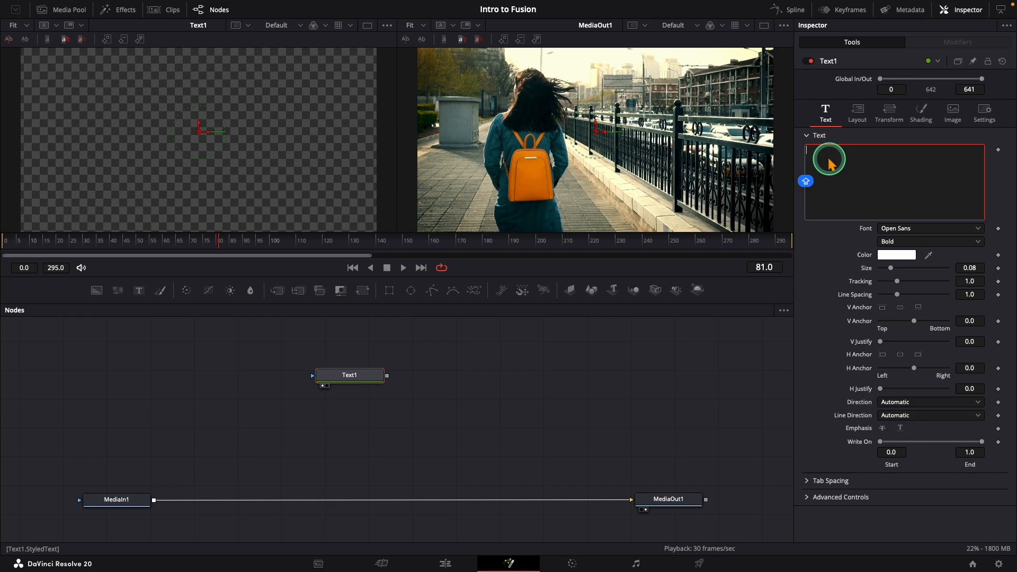
text(DOWNTOWN)
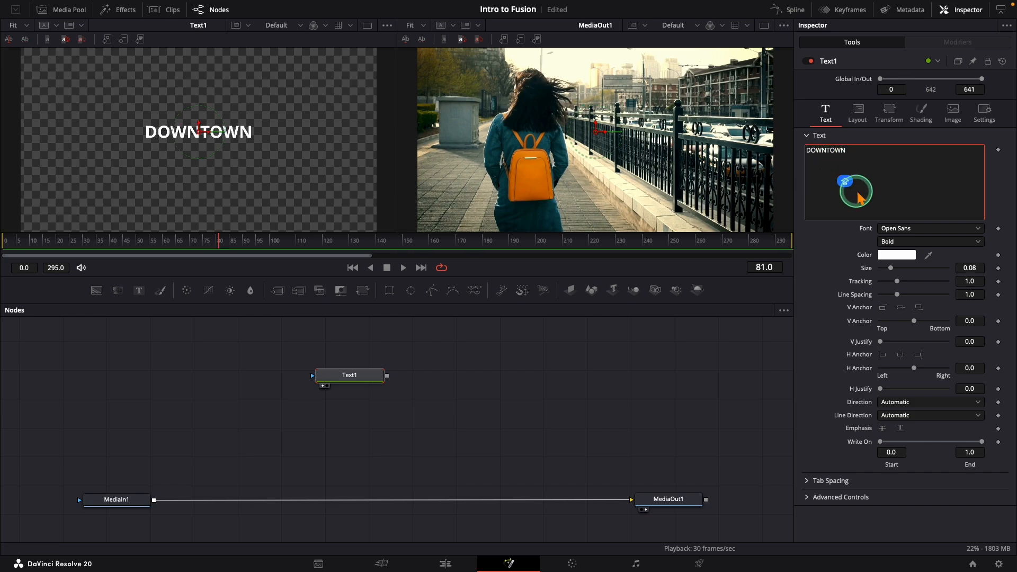
Step: Style the text with the Montserrat font, Cyan colour, tracking about 1.32 and size about 0.09
click(898, 229)
scroll(899, 232, down, 5)
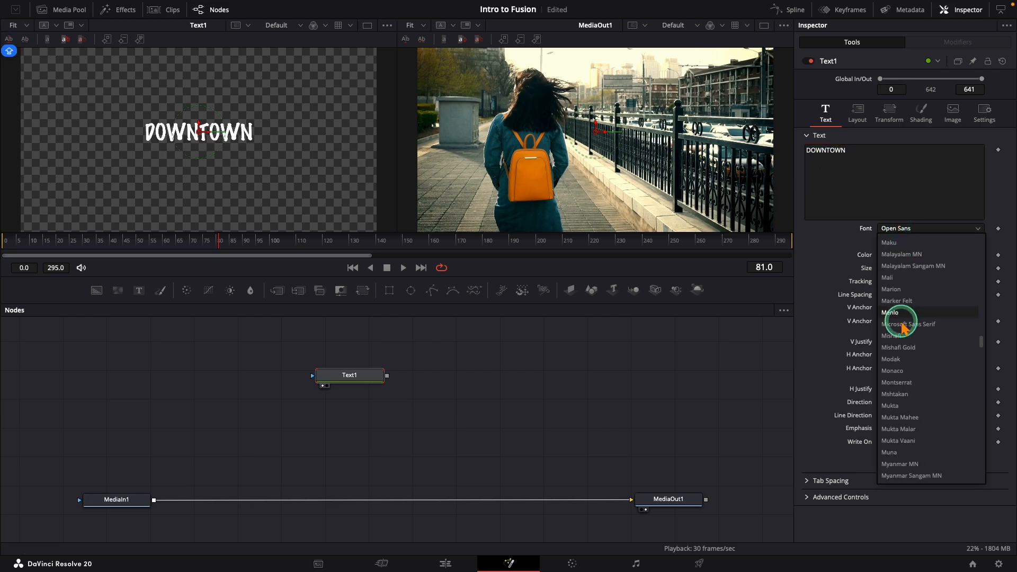
click(898, 382)
click(894, 257)
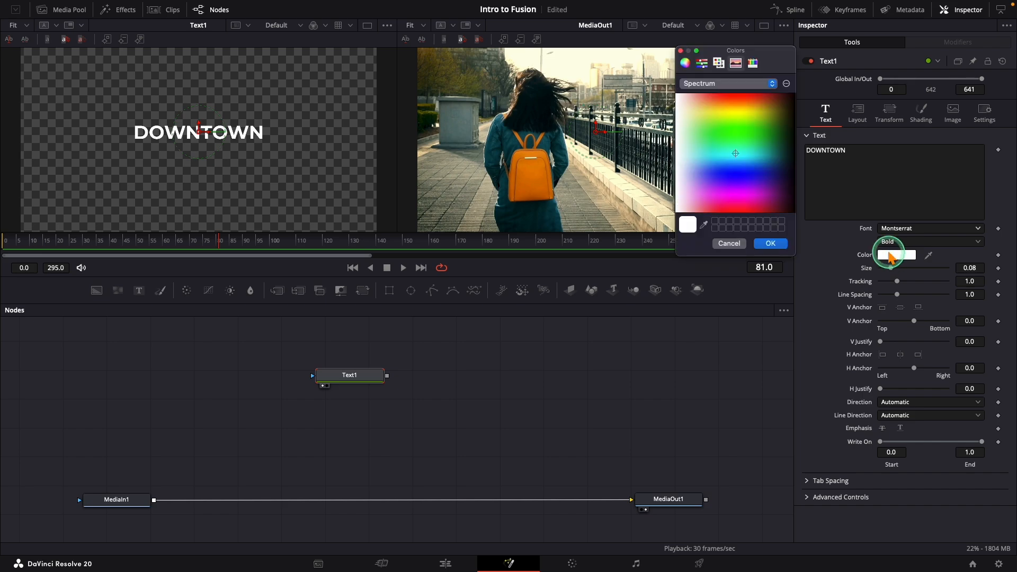
click(720, 63)
click(712, 128)
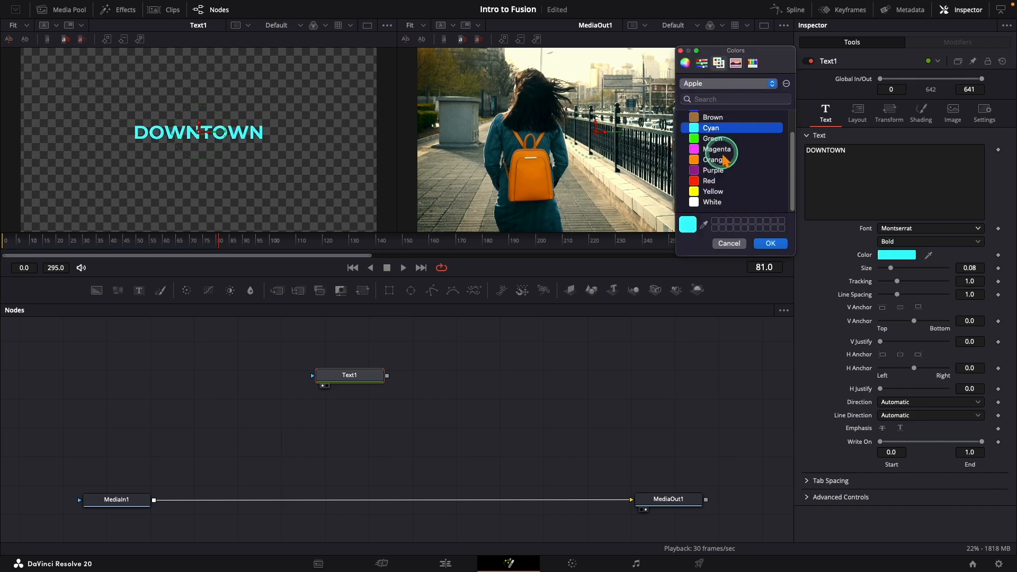
click(769, 243)
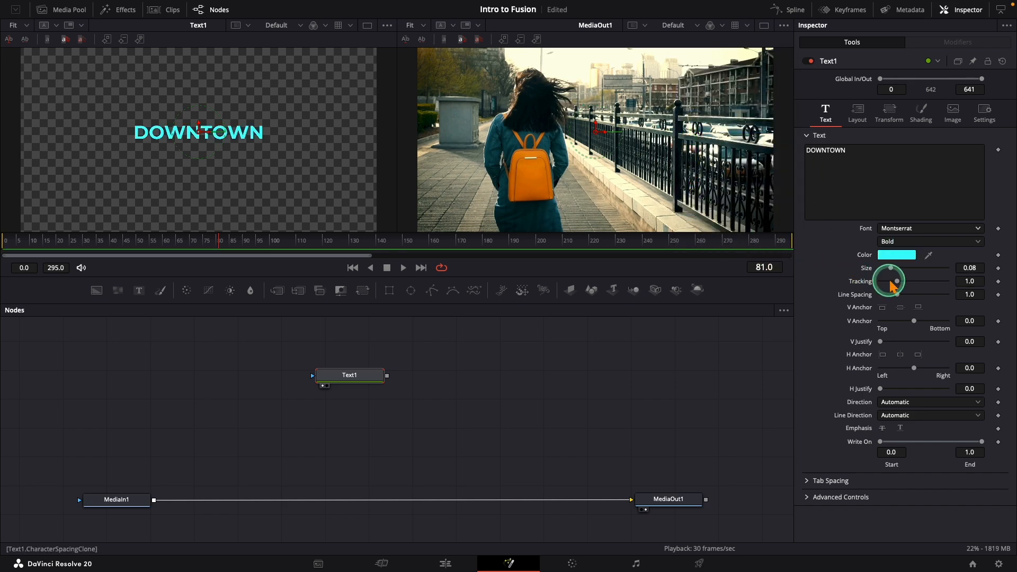
drag(899, 285, 893, 268)
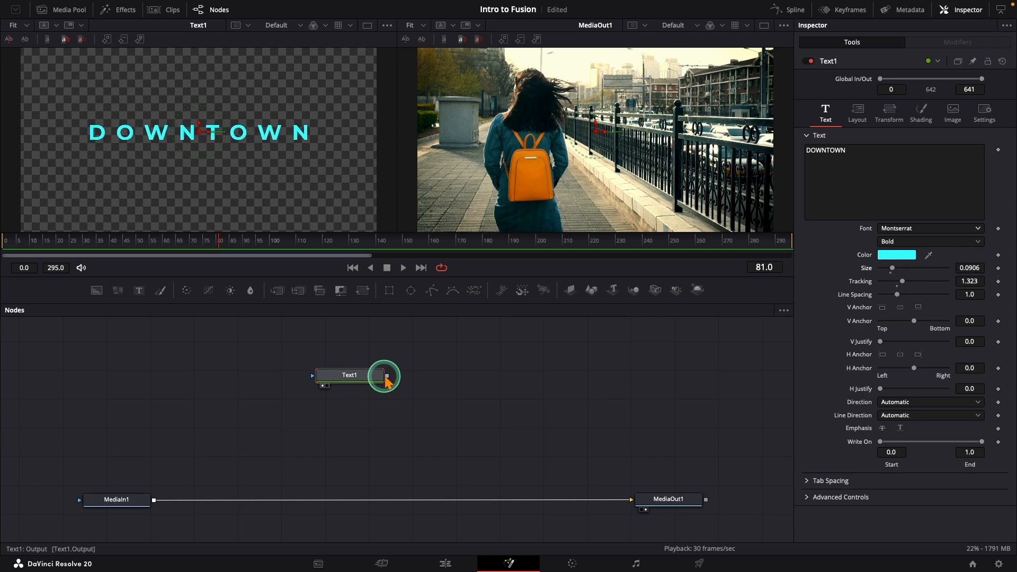
Step: Merge the Text node over MediaIn1's output and lower the merged title to about Y 0.38
drag(387, 376, 155, 501)
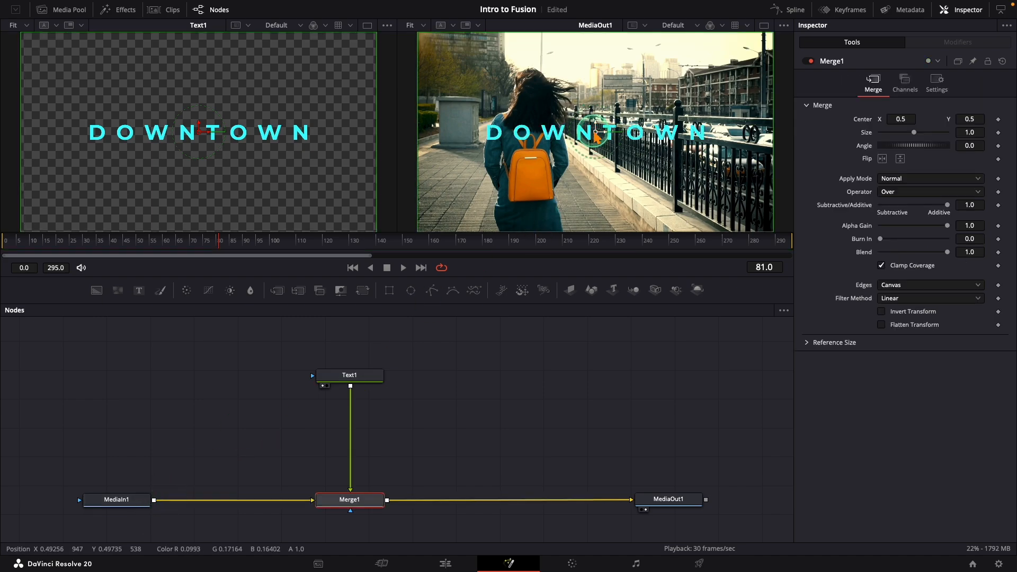
drag(597, 135, 602, 160)
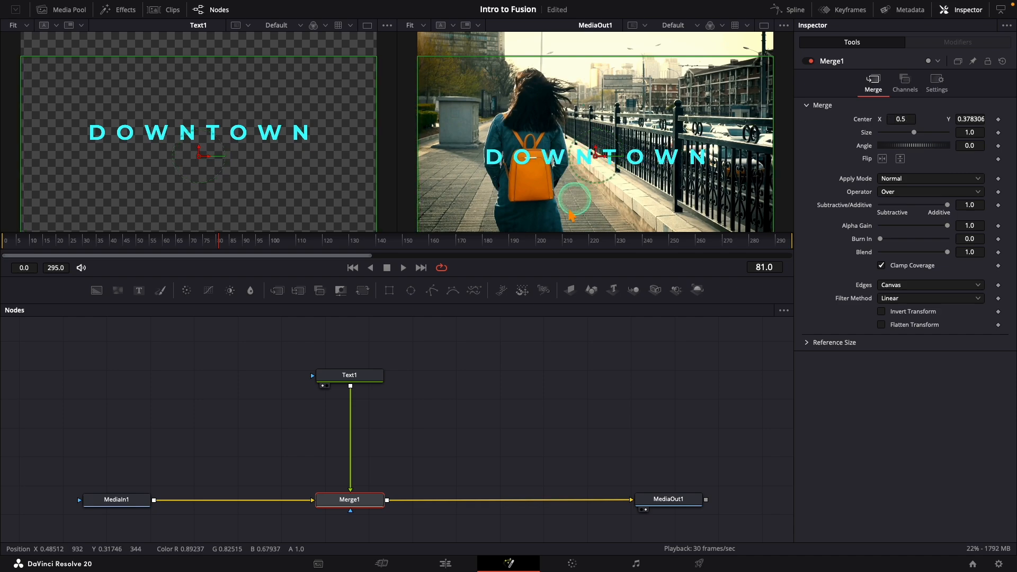
Step: Enlarge the Text node's size to about 0.118 and play the clip from near the start to check the title
click(361, 375)
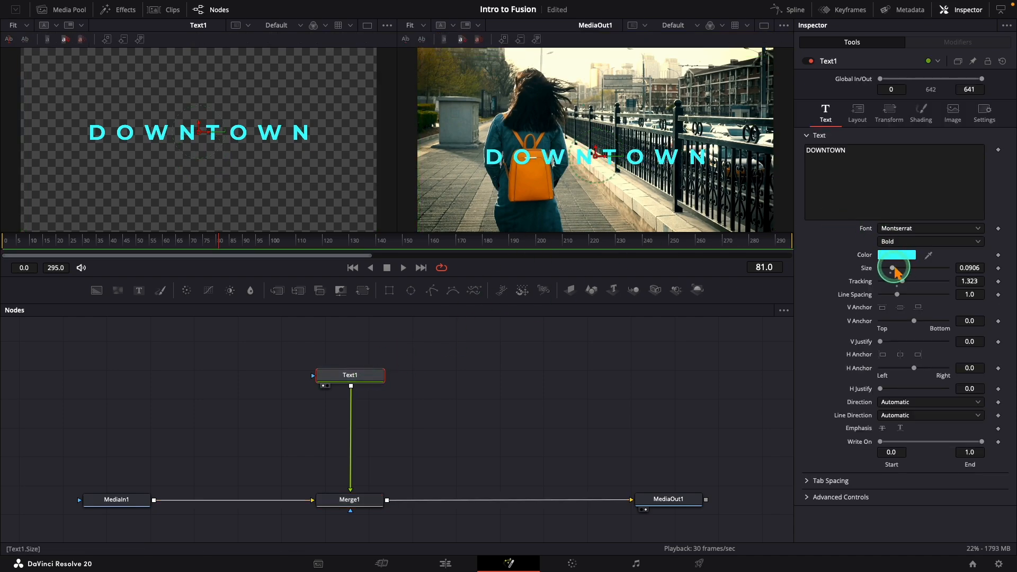
drag(896, 271, 901, 274)
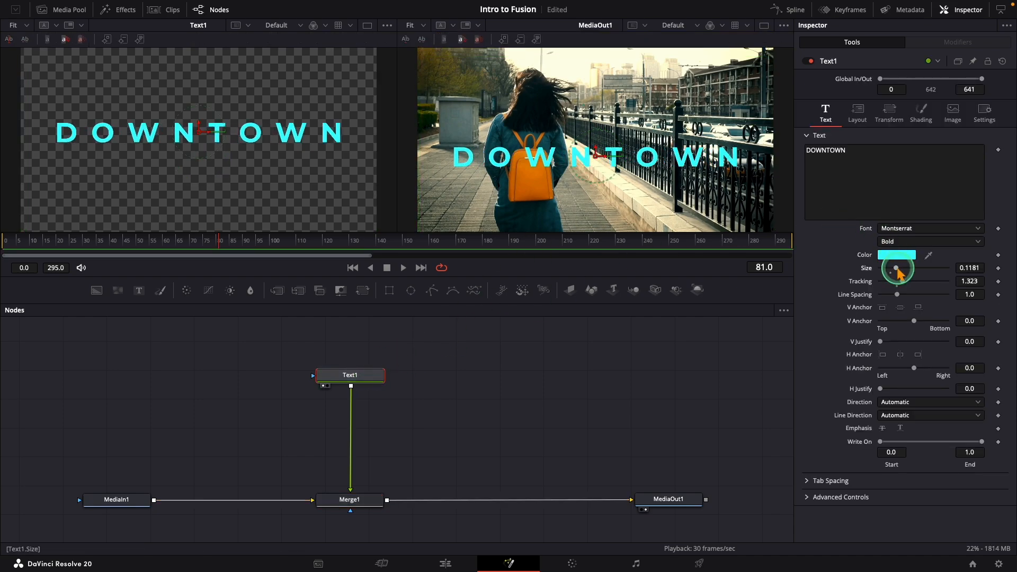
drag(69, 245, 8, 245)
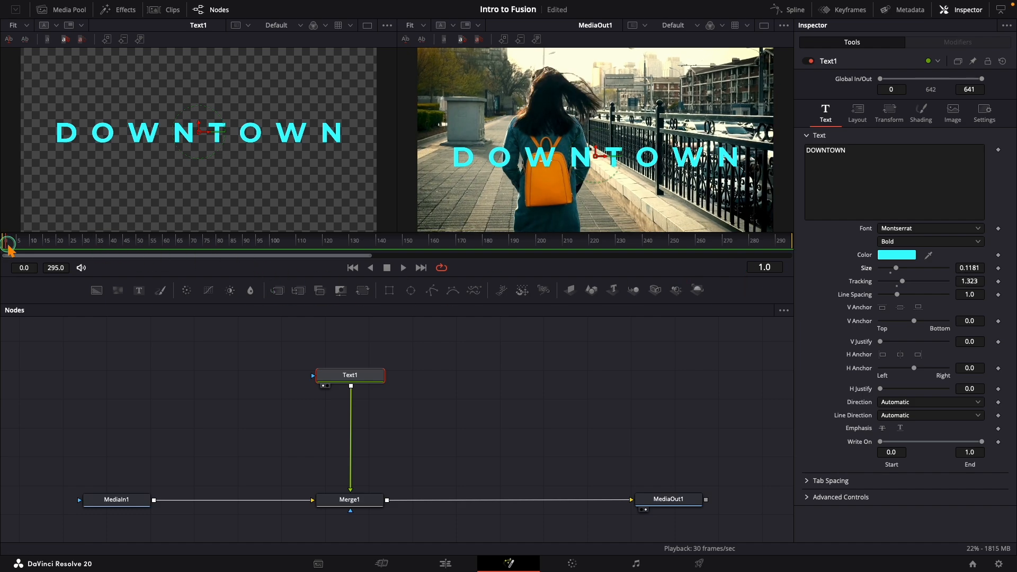
key(space)
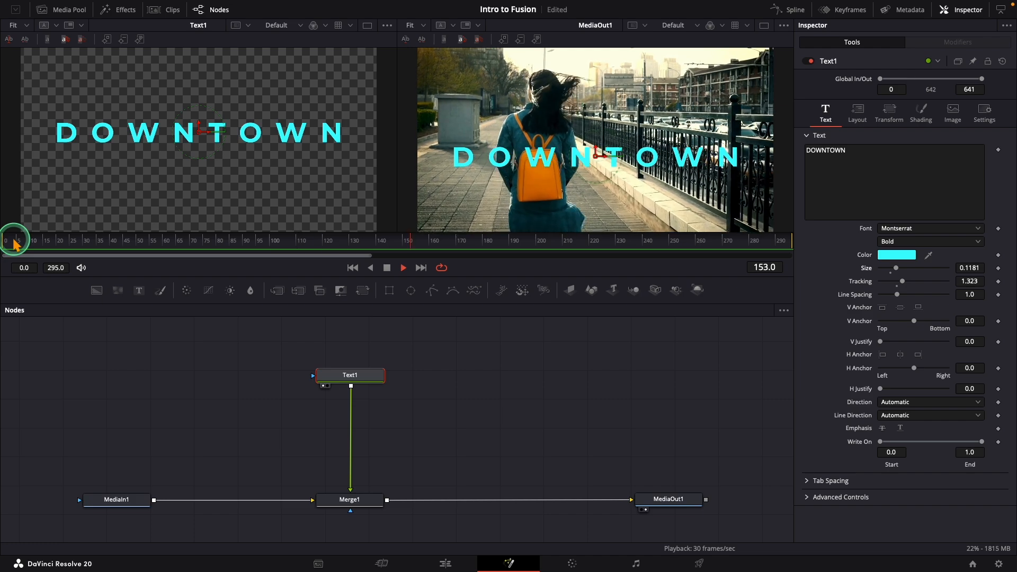
key(space)
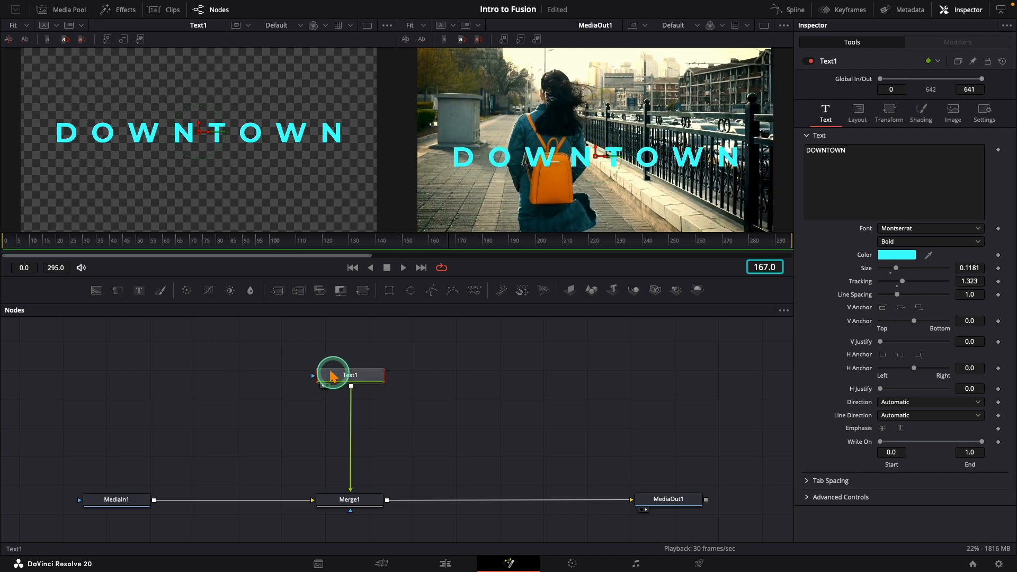
Step: Keyframe the text's shading opacity from 0.0 at frame 0 to 1.0 at frame 30
click(18, 246)
drag(18, 247, 5, 247)
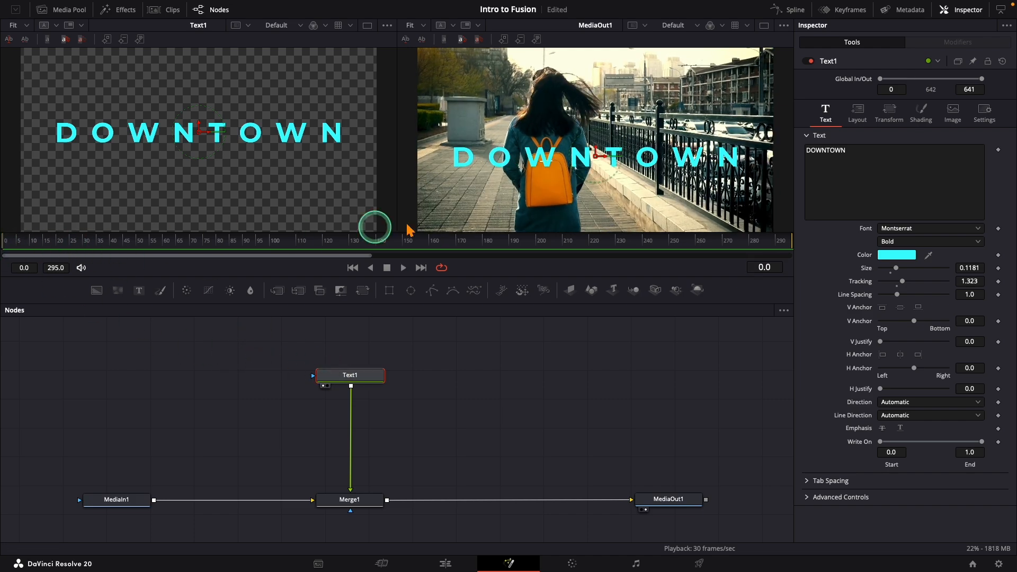
click(922, 114)
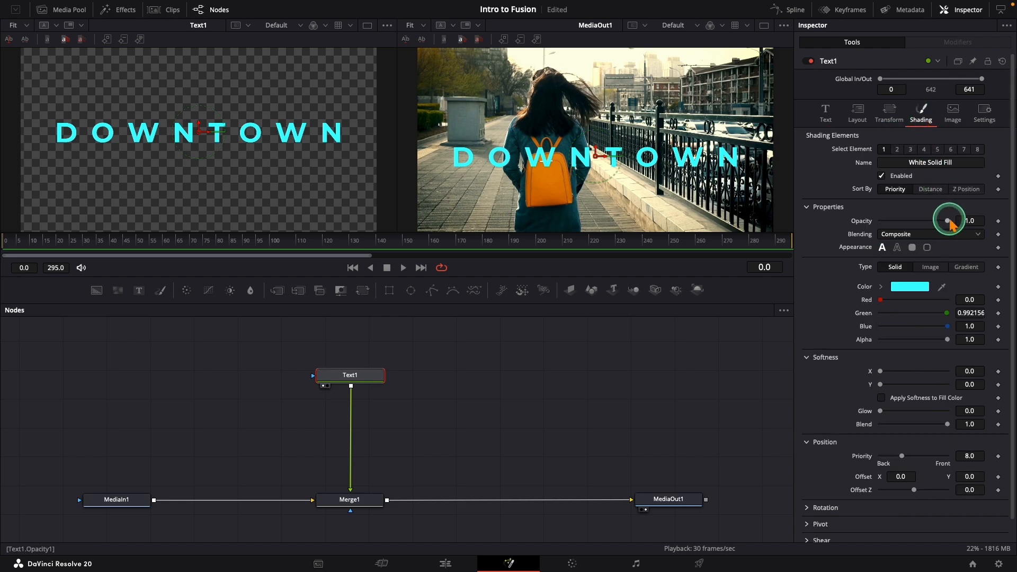
drag(948, 220, 879, 221)
click(988, 224)
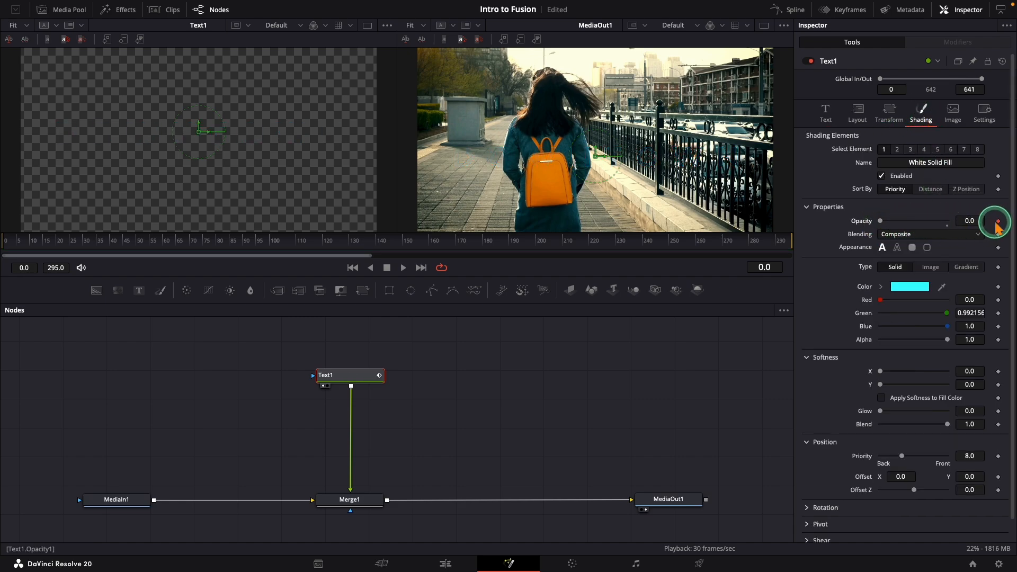
click(84, 241)
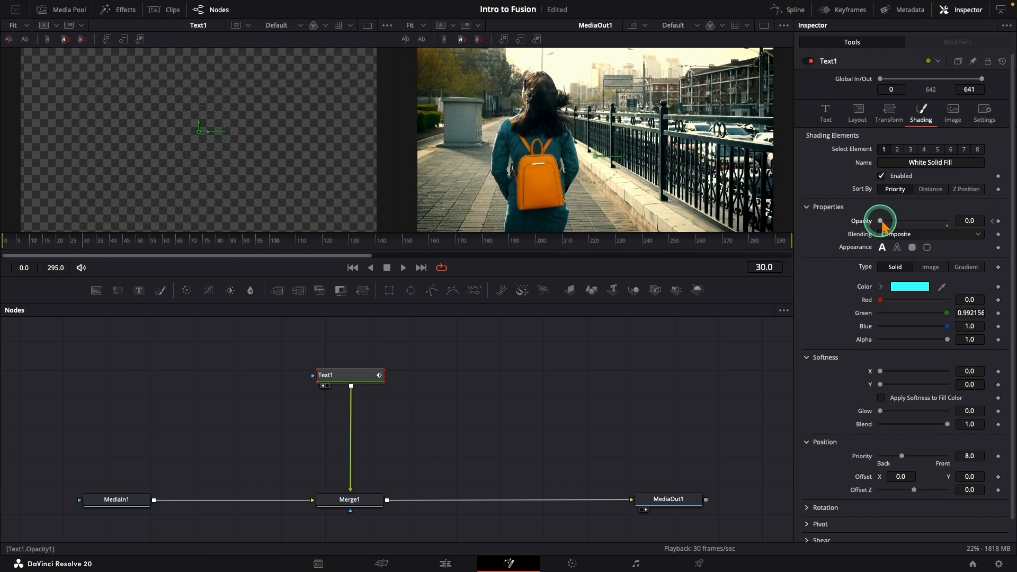
drag(882, 222, 957, 226)
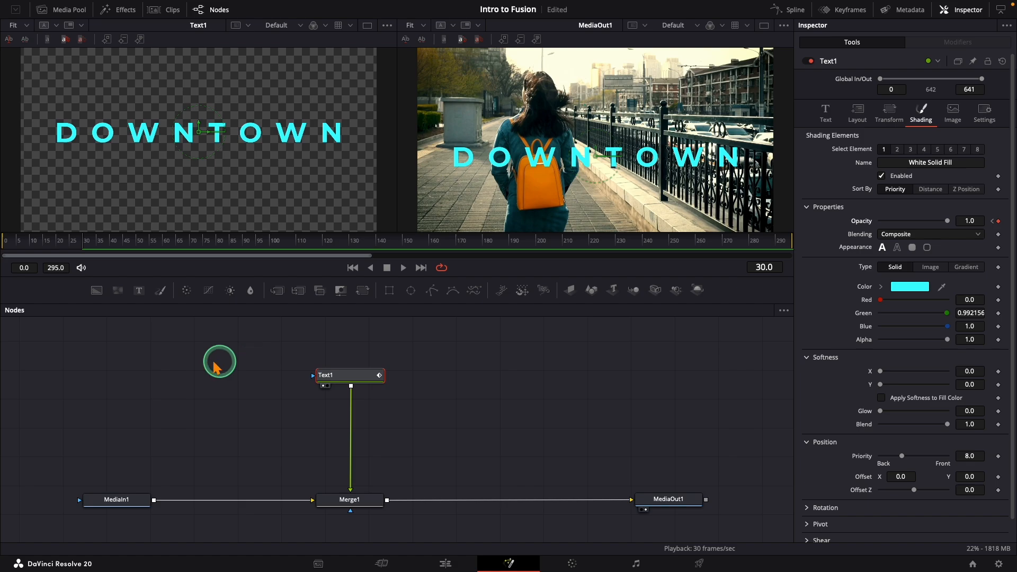
Step: Play the clip from the start to preview the title's fade-in
click(125, 357)
drag(49, 247, 2, 247)
key(space)
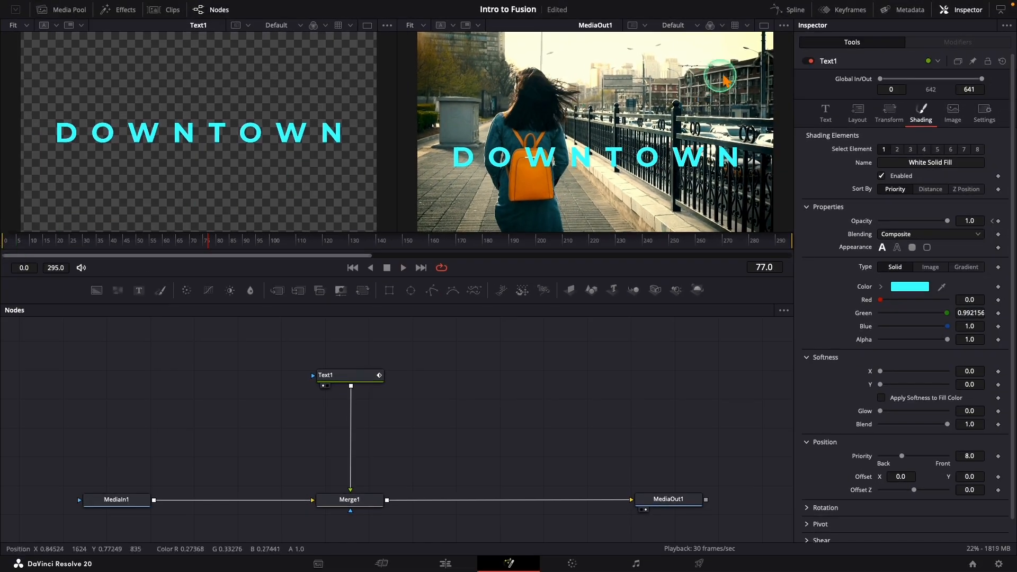
Step: Return to a single viewer showing MediaOut1 and replay the title's fade-in from the start
click(764, 25)
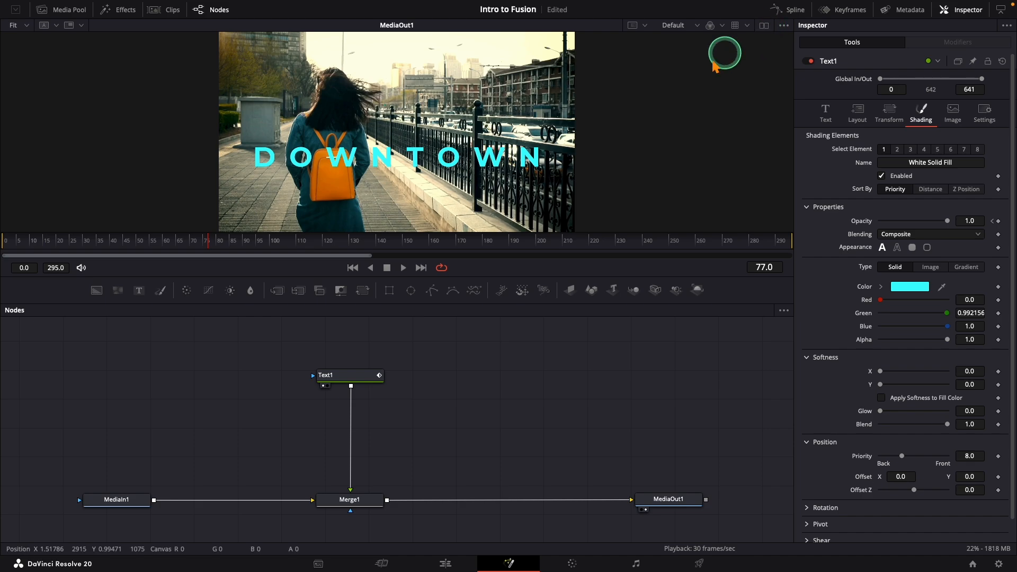
click(15, 249)
key(space)
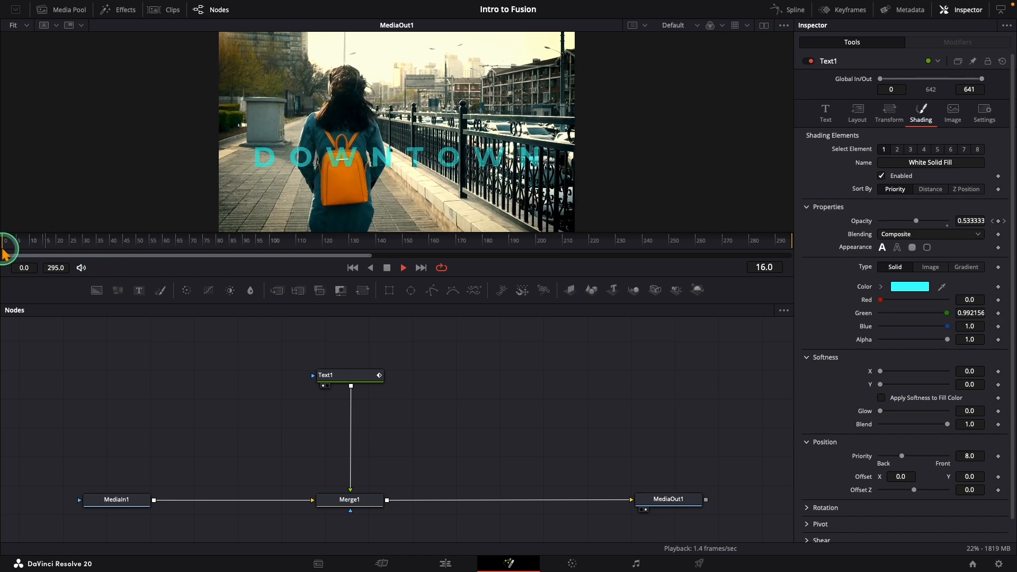
key(space)
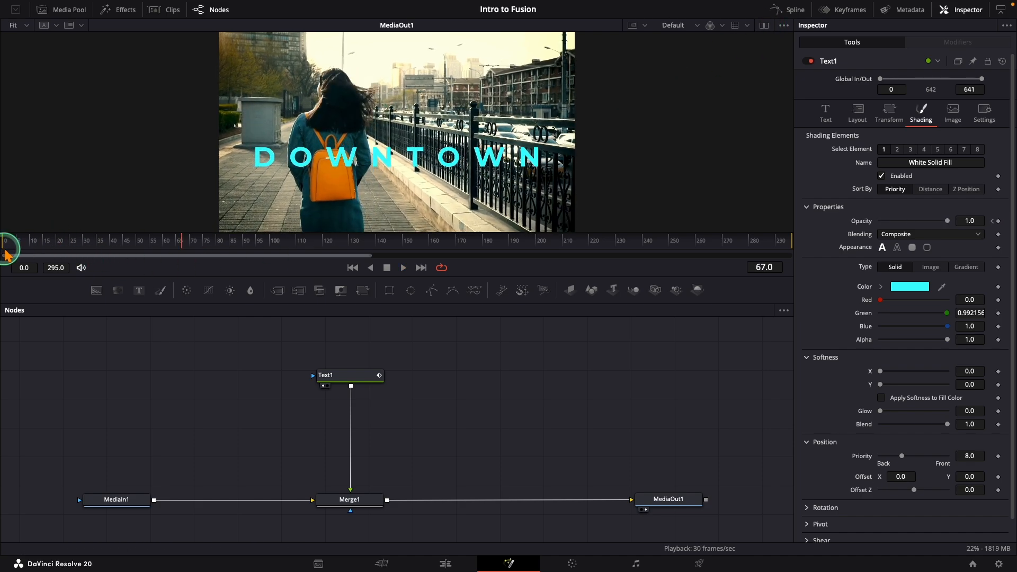
key(space)
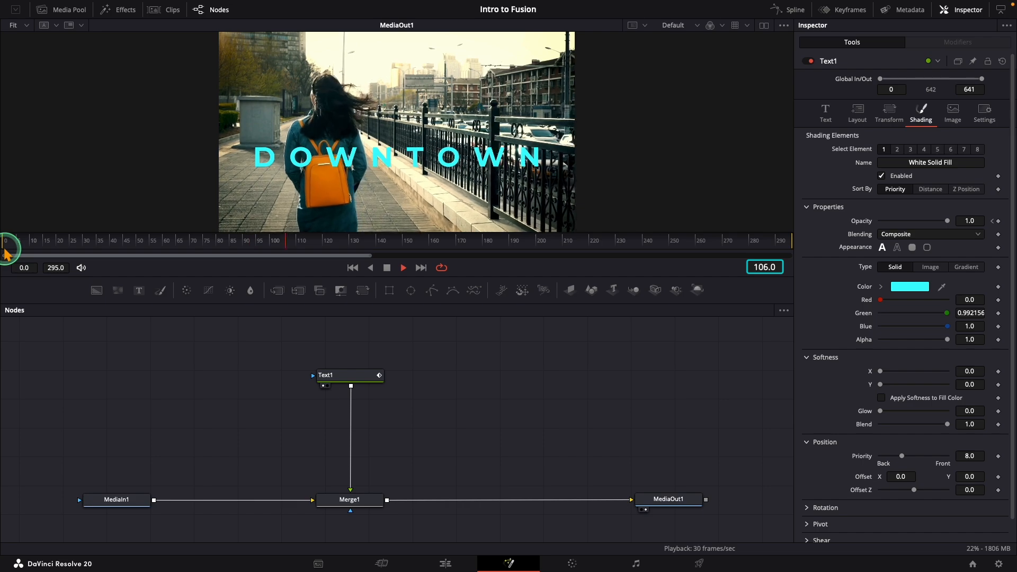
Step: Keyframe the text's opacity to hold 1.0 at frame 120 and reach 0.0 at frame 150 for a fade-out
click(998, 221)
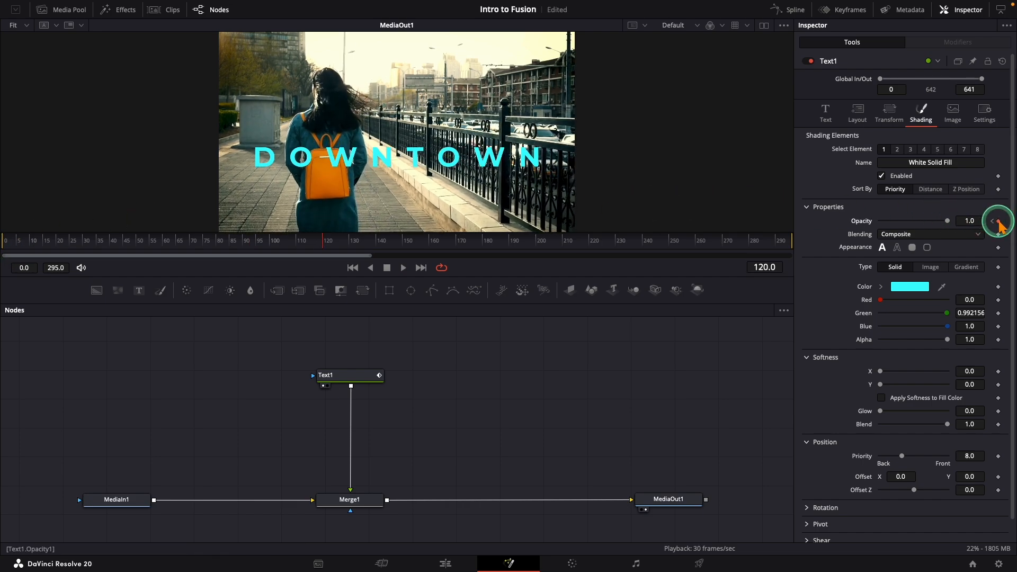
click(825, 236)
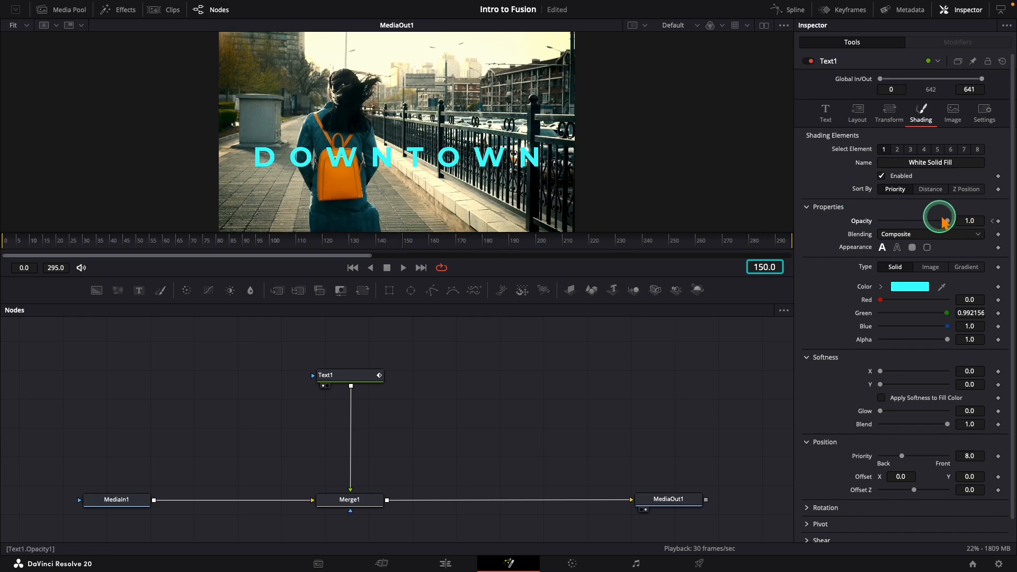
click(947, 221)
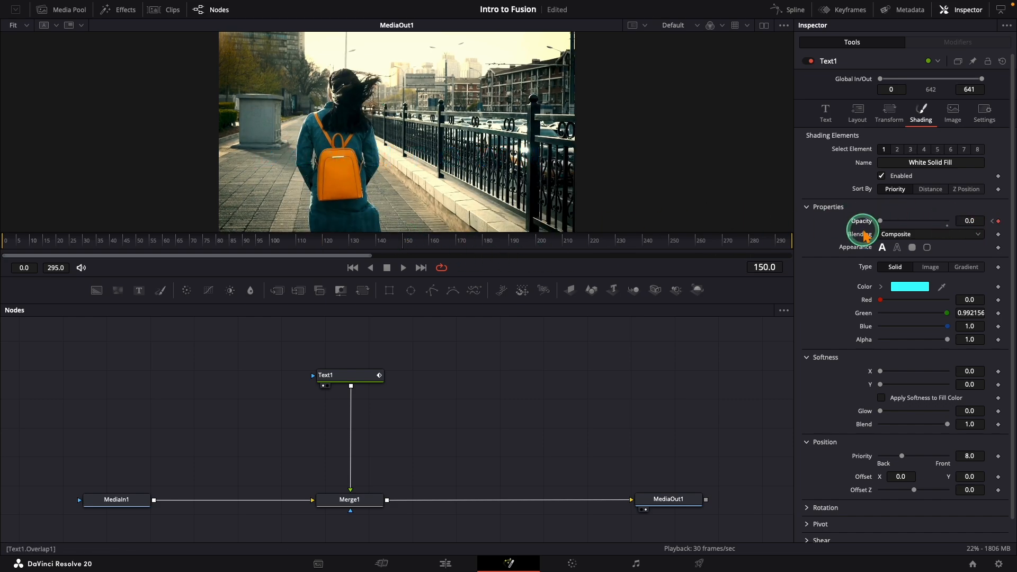
Step: Play the clip from the start, twice, to preview the title fading in and out
click(8, 241)
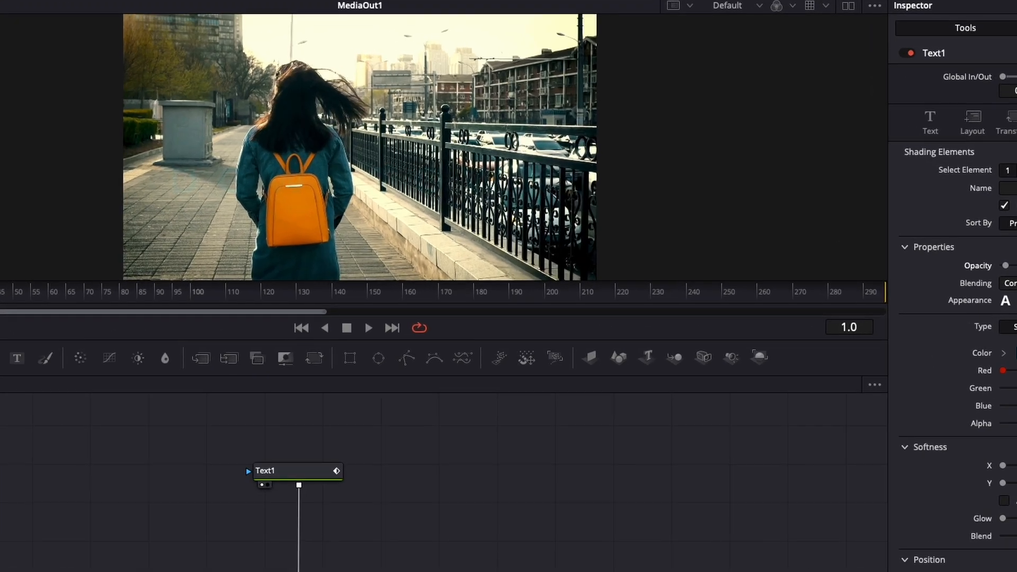
key(space)
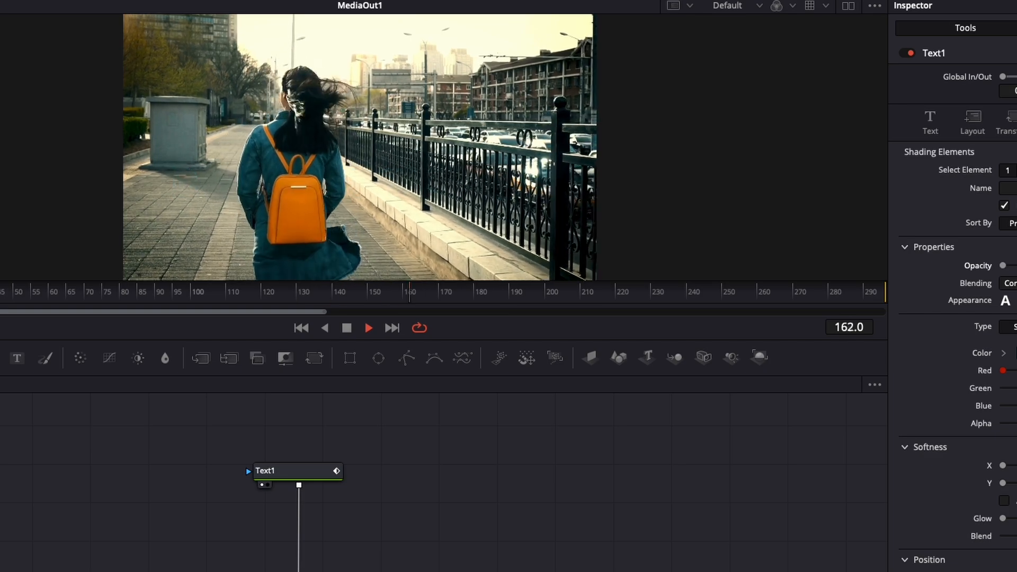
key(space)
key(Home)
key(space)
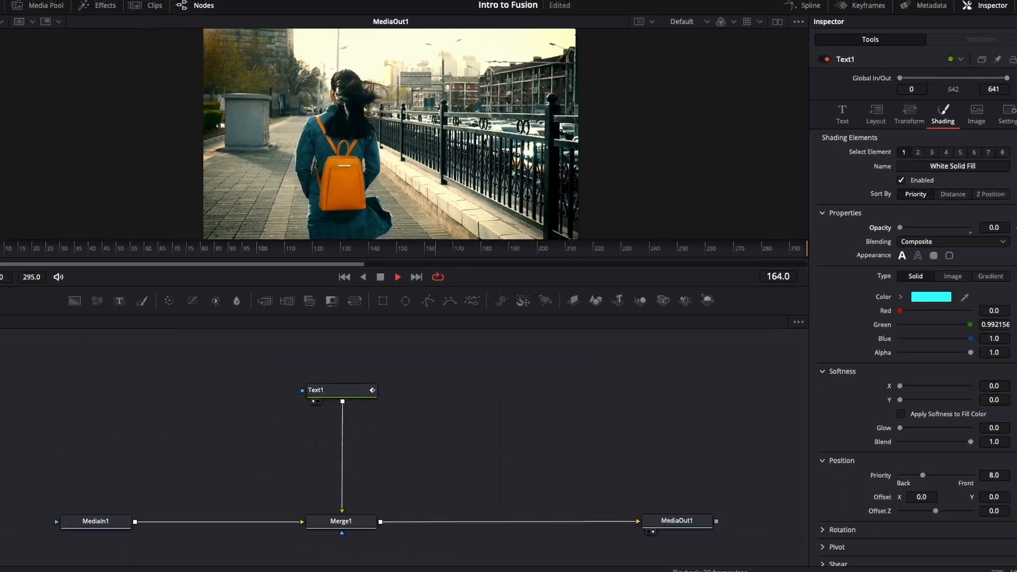
Step: At frame 38, insert a Soft Glow node after Text1, ahead of Merge1
drag(9, 246, 85, 256)
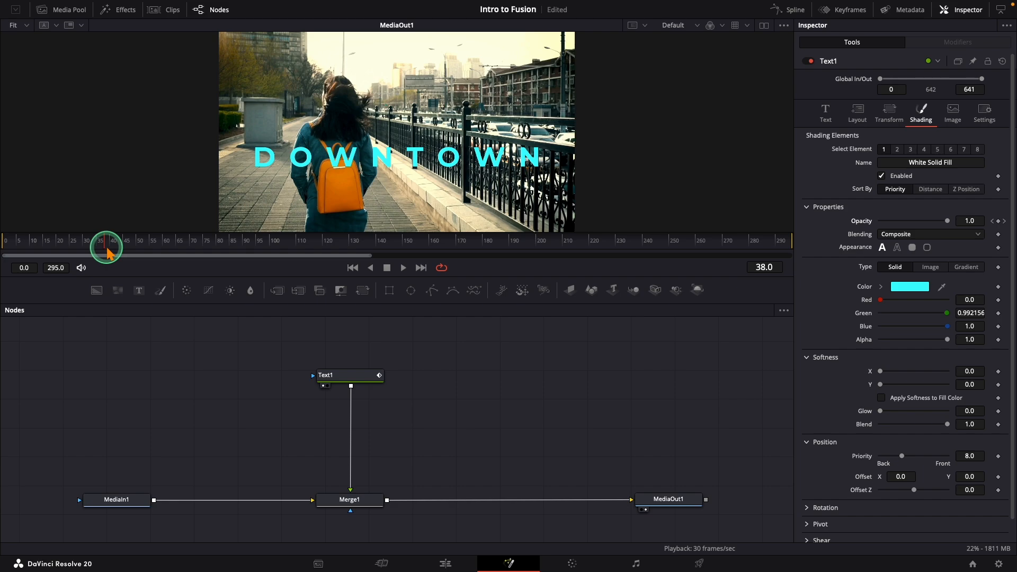
click(344, 377)
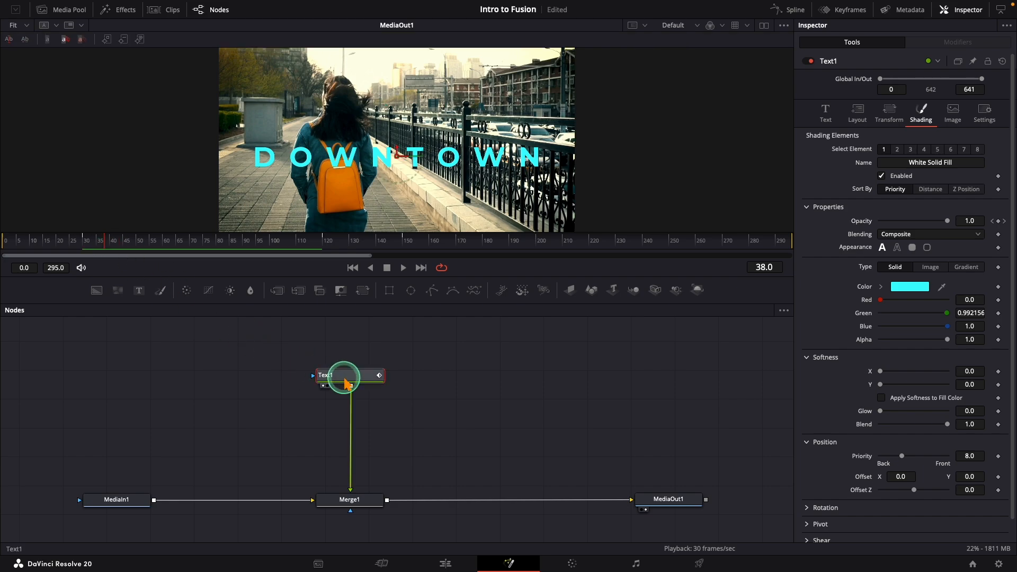
key(shift+space)
text(sof)
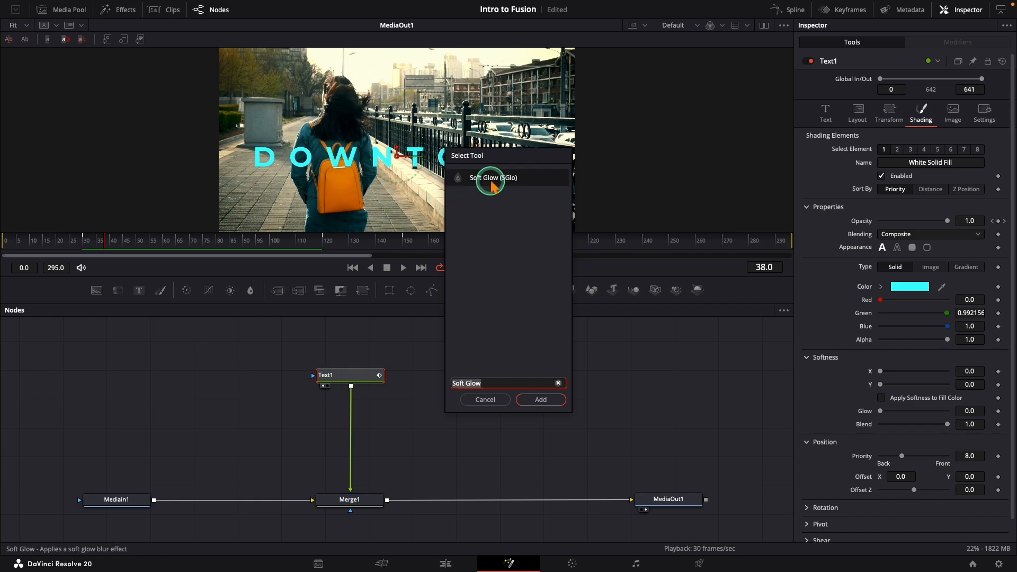
click(535, 401)
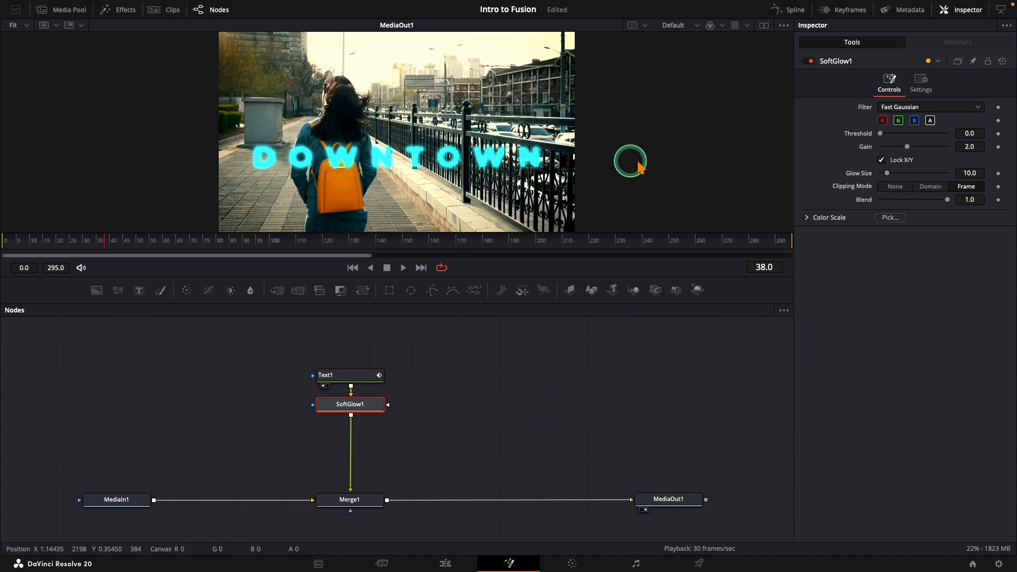
Step: Try a Soft Glow gain of 0.63, play the title from the start, and undo the gain change
drag(908, 151, 894, 152)
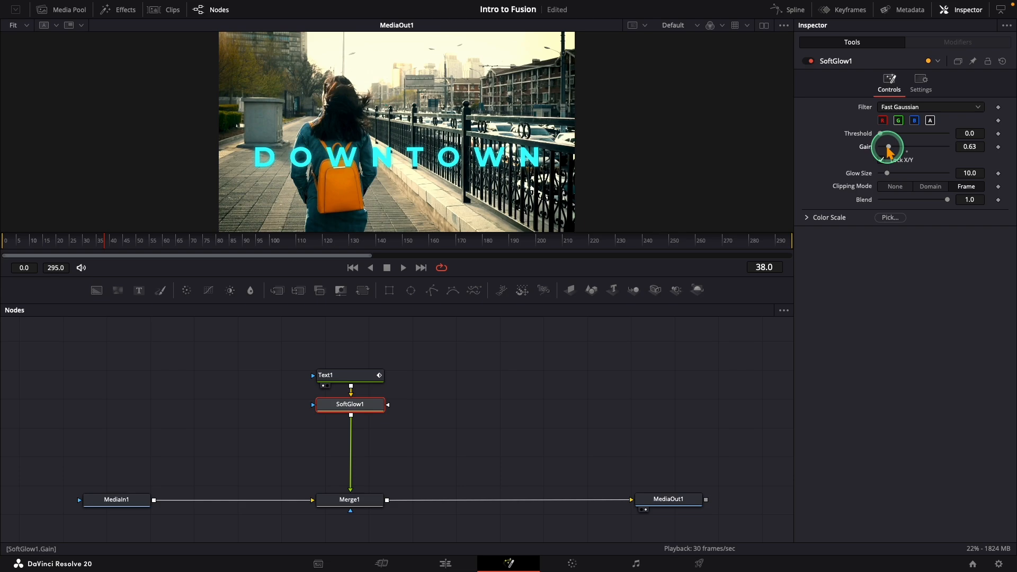
drag(104, 243, 8, 248)
key(space)
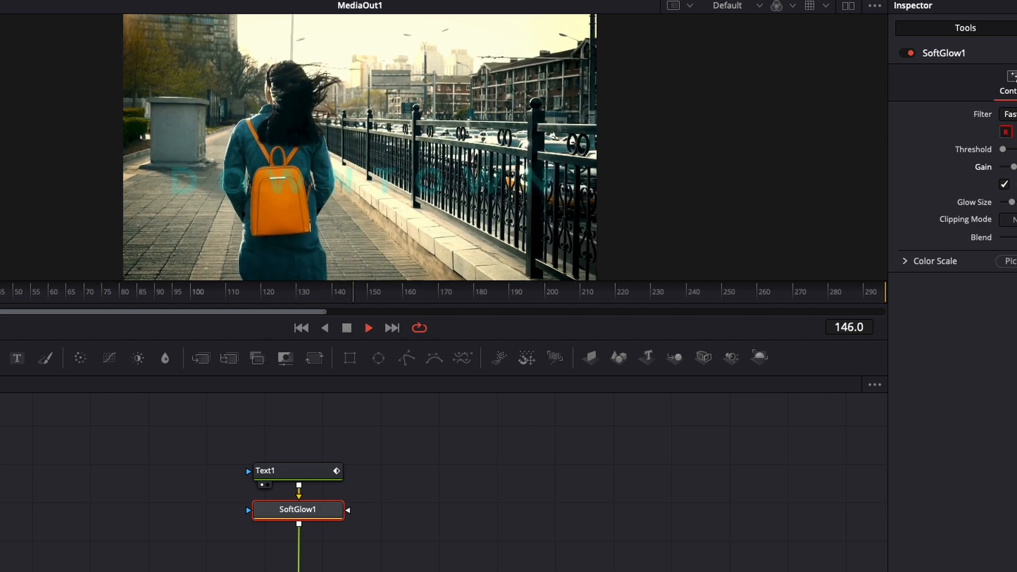
key(space)
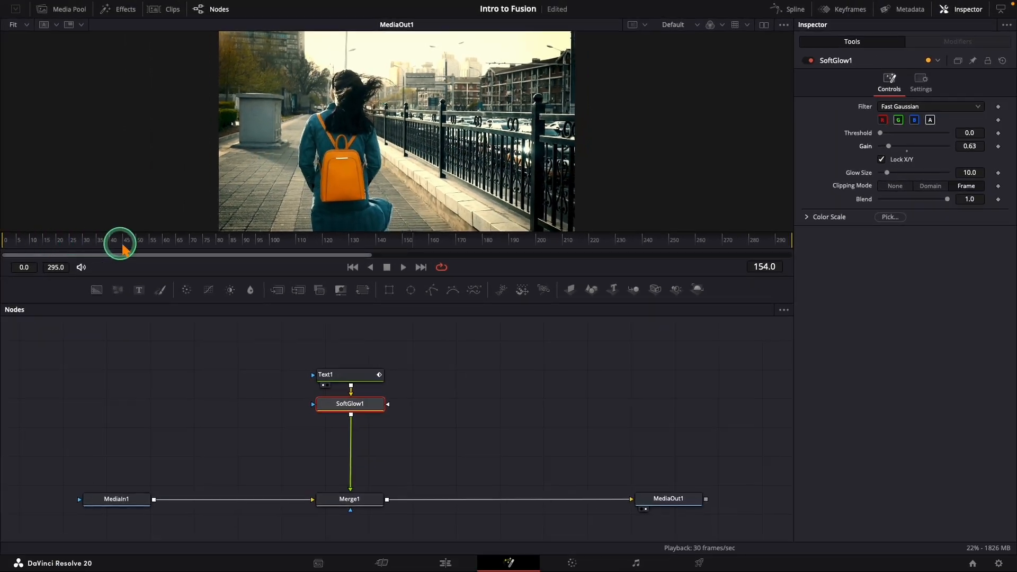
key(super+z)
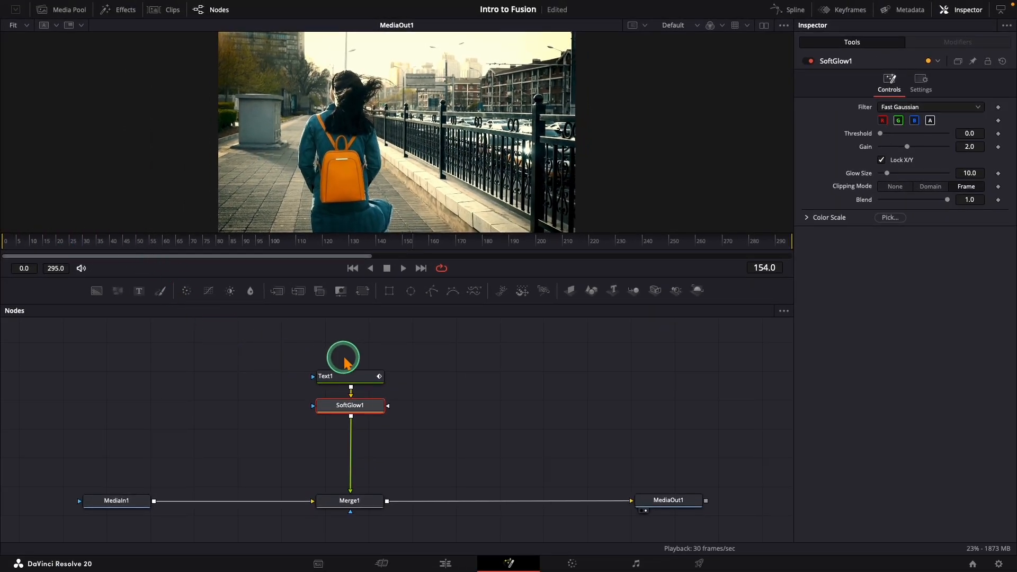
Step: Delete the Text1, SoftGlow1 and Merge1 nodes together, keeping only MediaIn1 and MediaOut1
drag(345, 355, 349, 522)
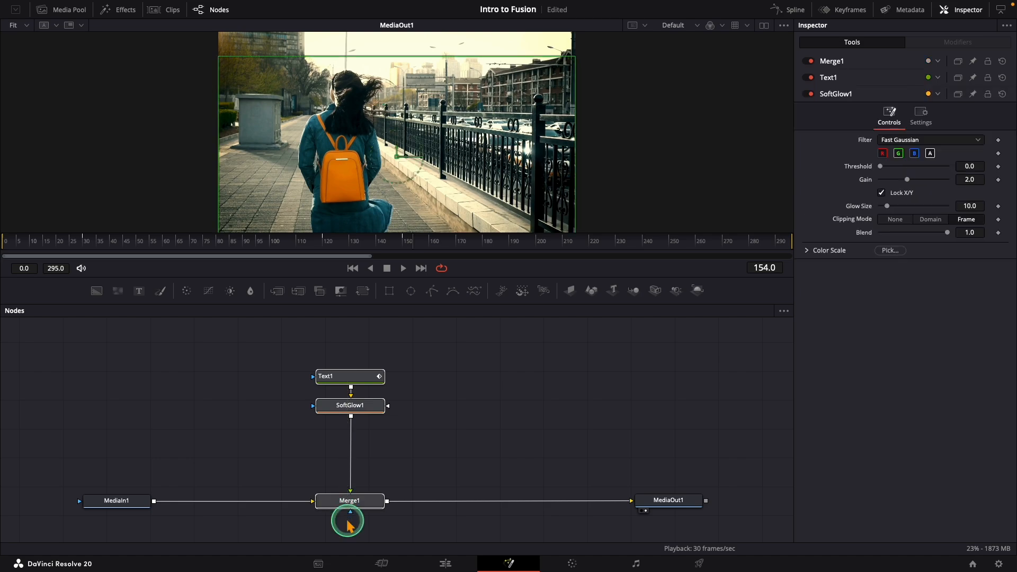
key(Delete)
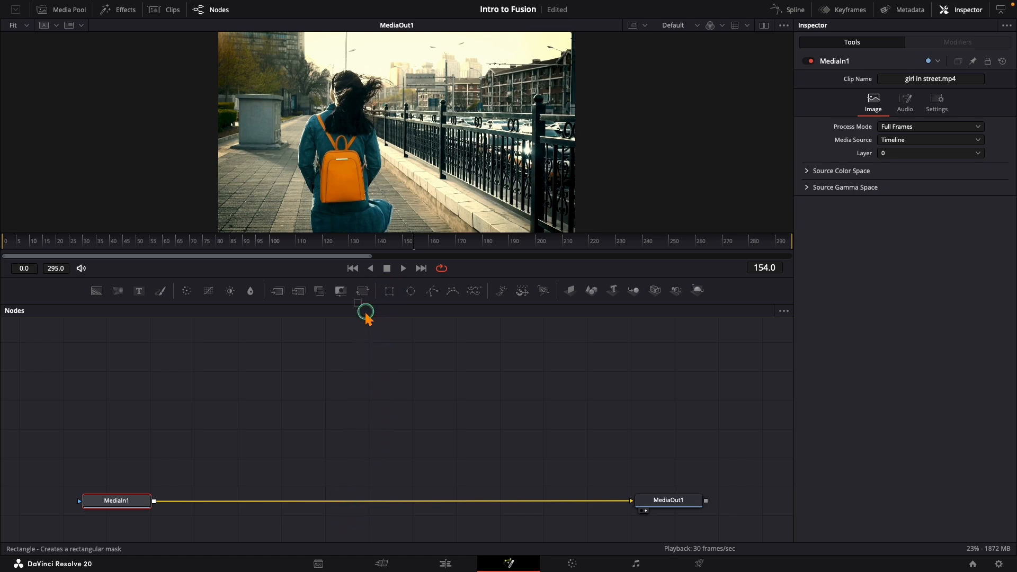
Step: Add a Background node masked by a new Rectangle node, and show Background1 beside MediaOut1 in dual viewers
drag(367, 316, 262, 363)
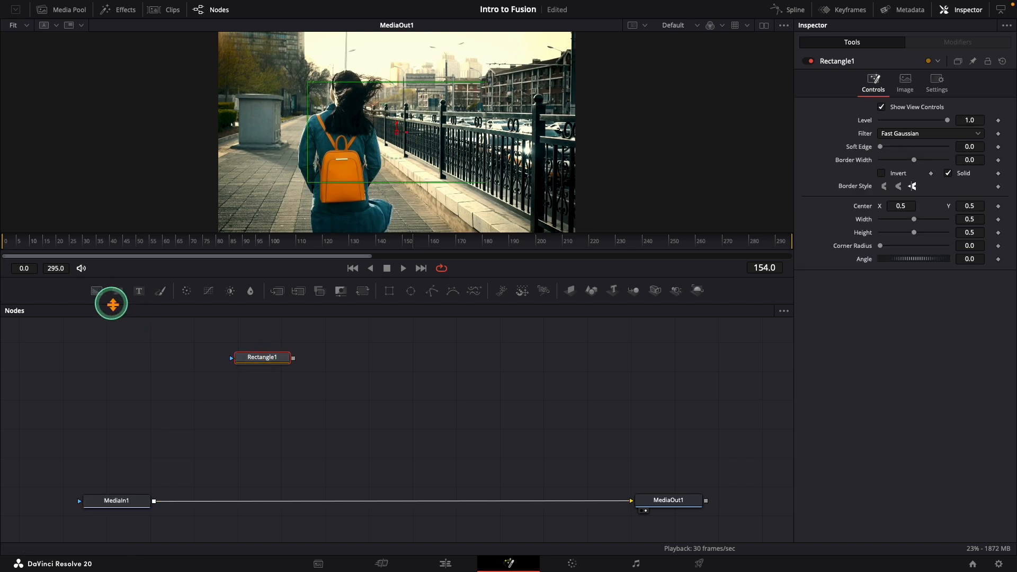
drag(96, 291, 264, 398)
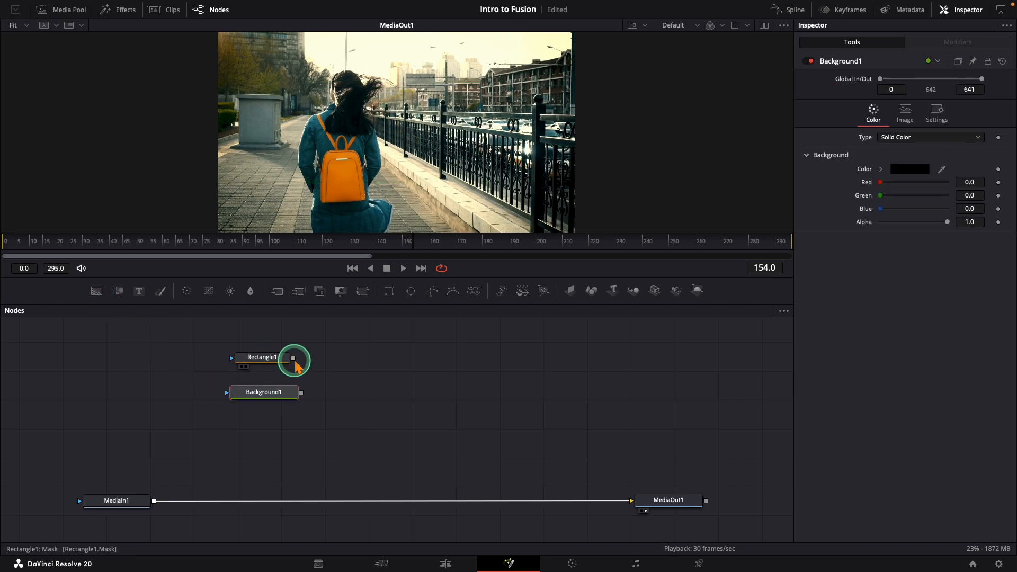
drag(293, 358, 228, 399)
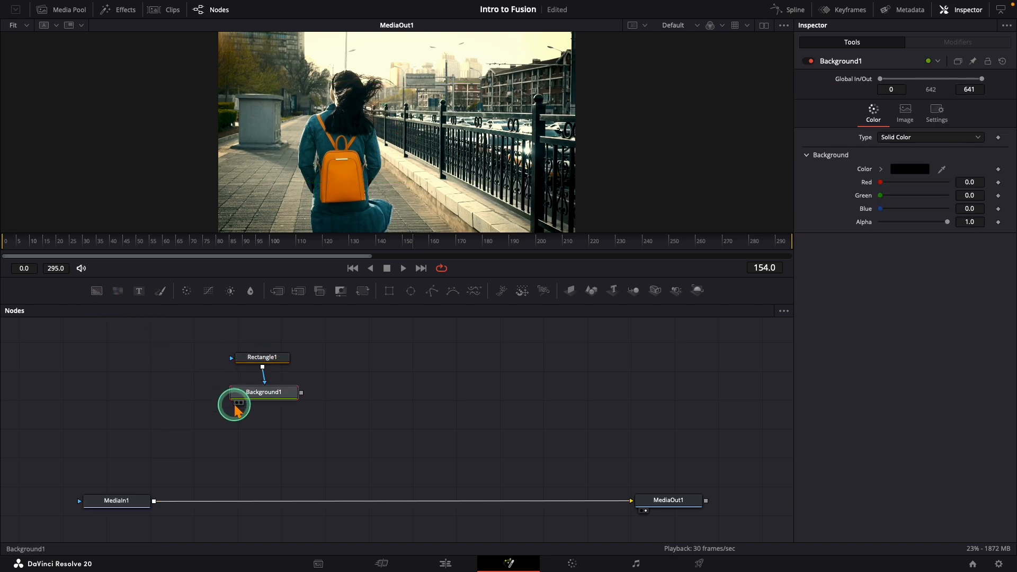
click(236, 402)
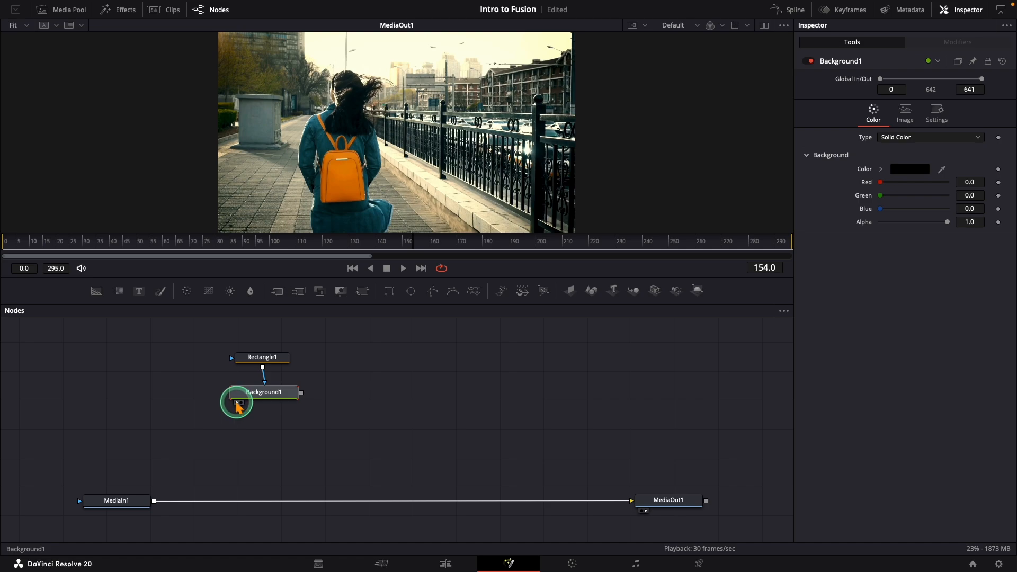
click(764, 25)
Step: Change Background1's type to Gradient and colour its start stop golden yellow (red 0.905882, green 0.705882, blue 0.345098)
click(902, 141)
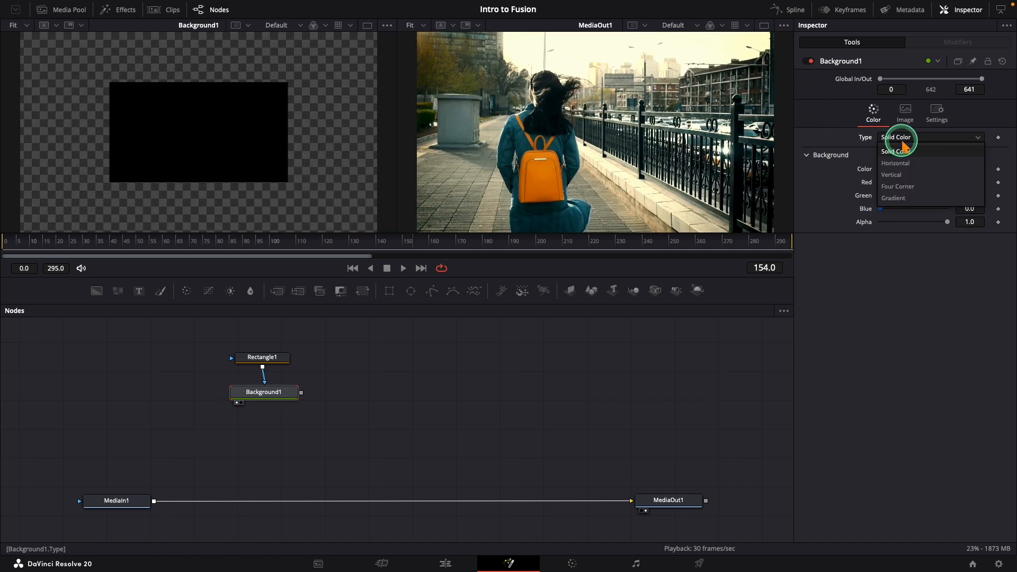
click(901, 198)
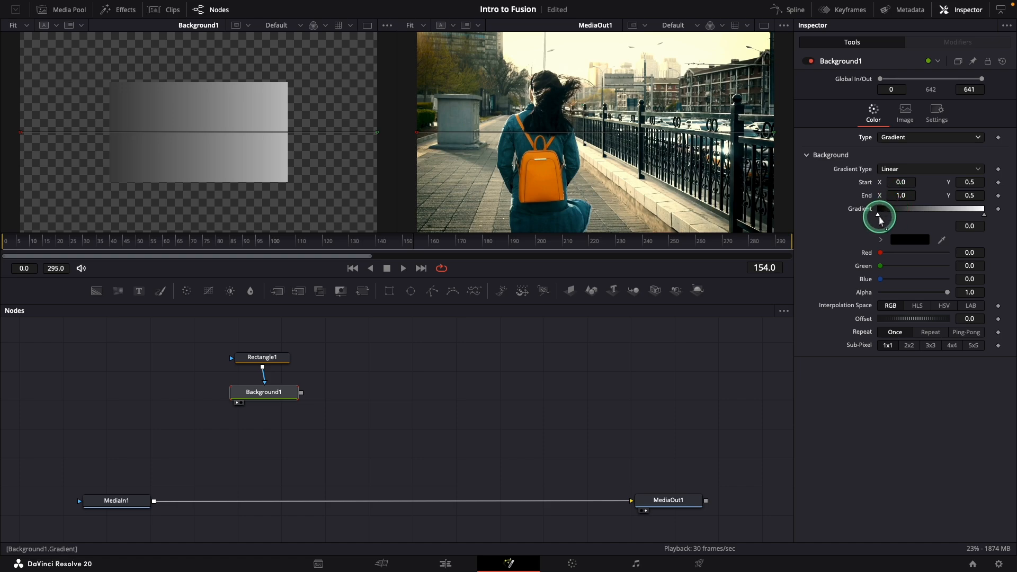
click(911, 240)
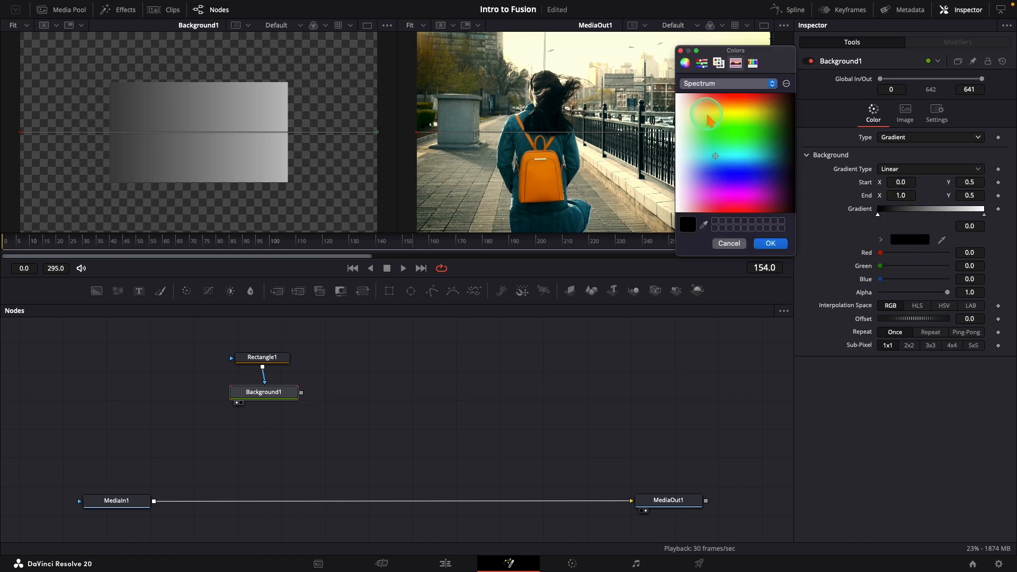
drag(708, 115, 708, 111)
click(771, 244)
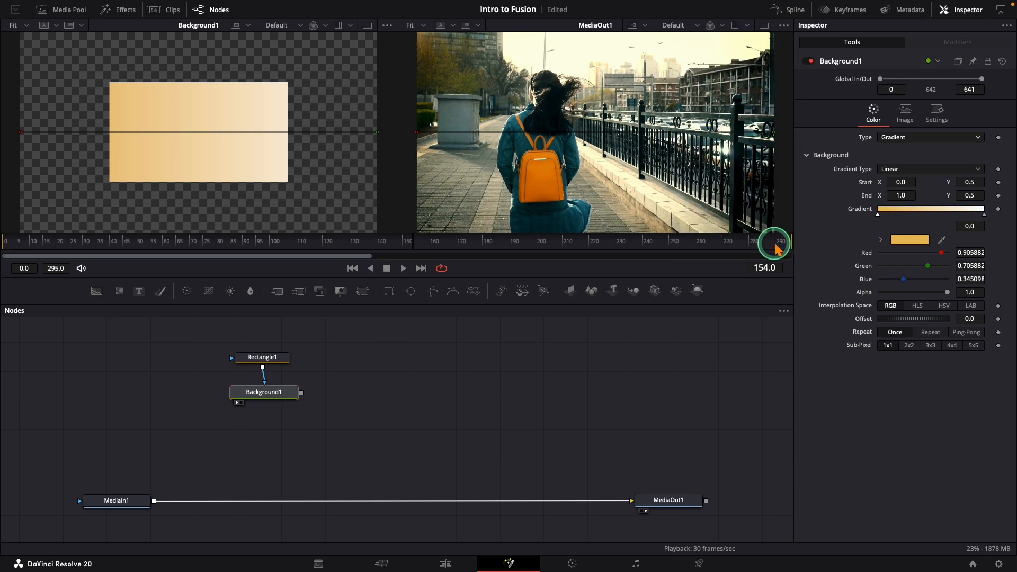
Step: Colour the gradient's end stop turquoise (red 0.278431, green 0.894117, blue 0.862745)
click(986, 216)
click(918, 241)
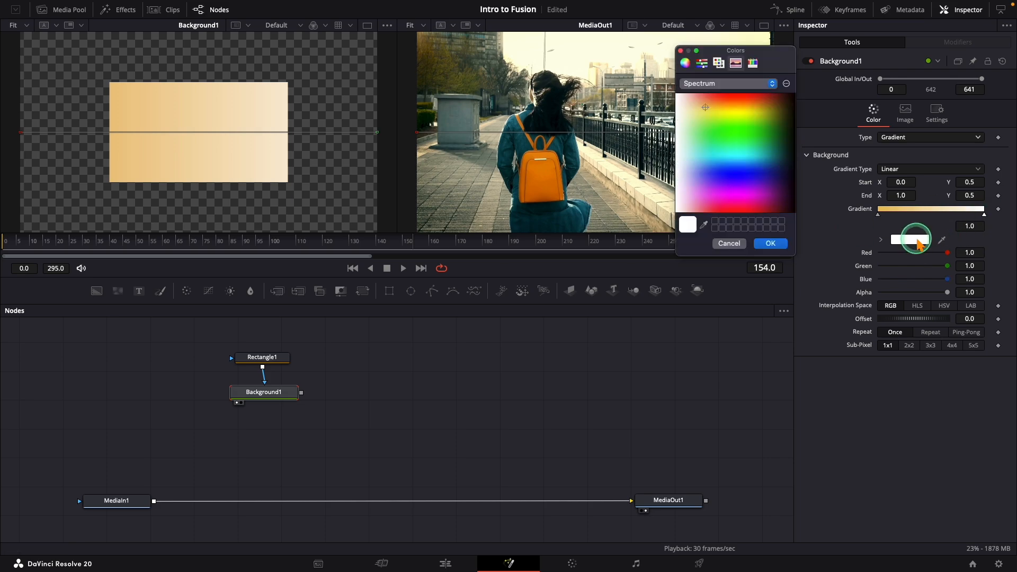
click(707, 159)
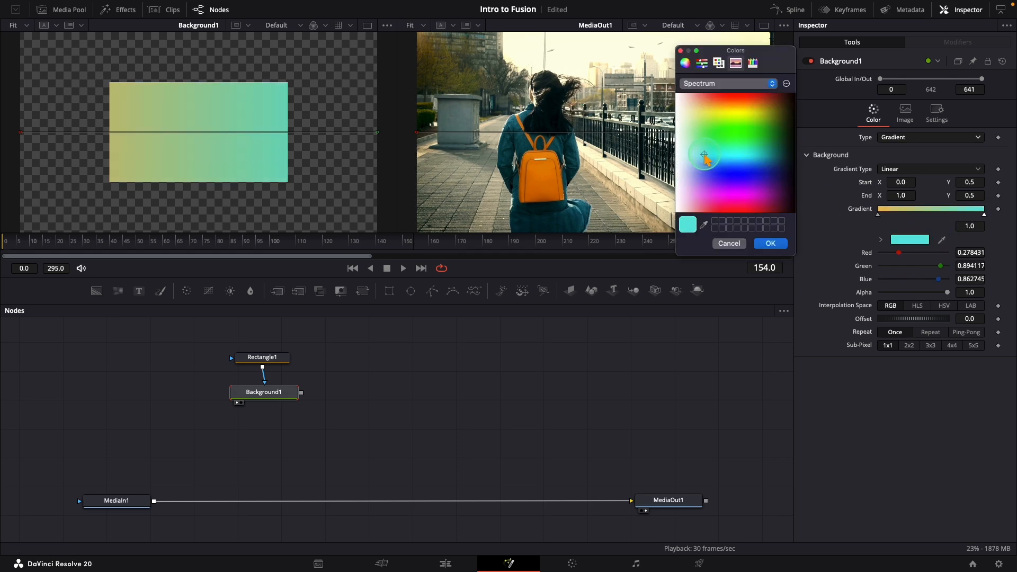
click(770, 243)
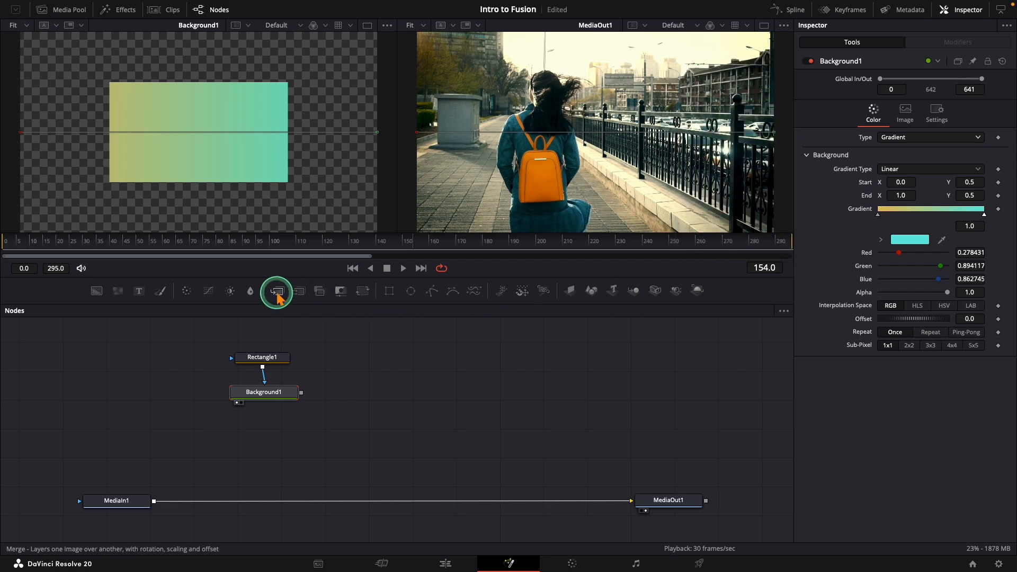
Step: Insert a Merge node between MediaIn1 and MediaOut1 and connect Background1 to it as the foreground
drag(277, 294, 282, 527)
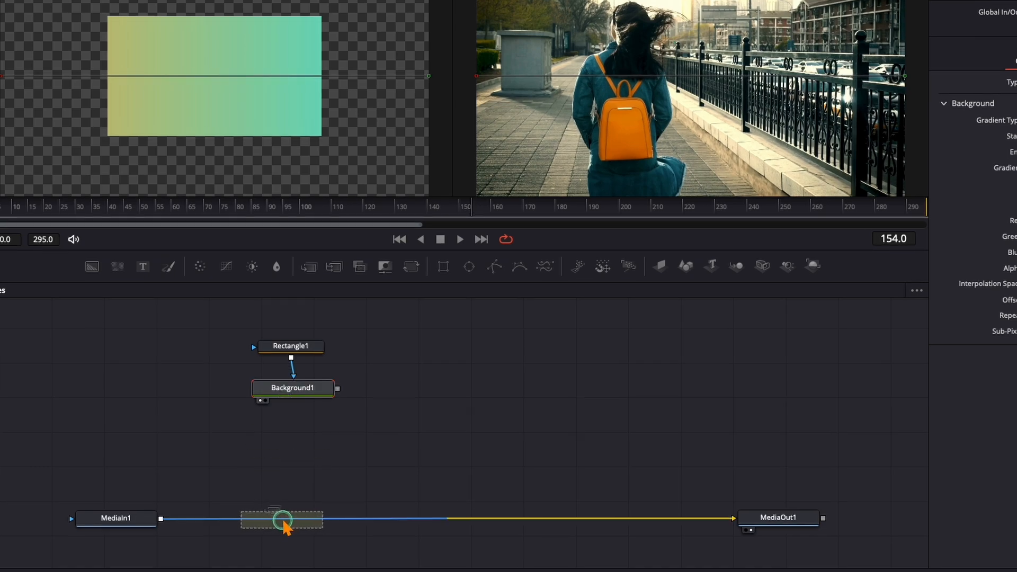
drag(283, 526, 283, 525)
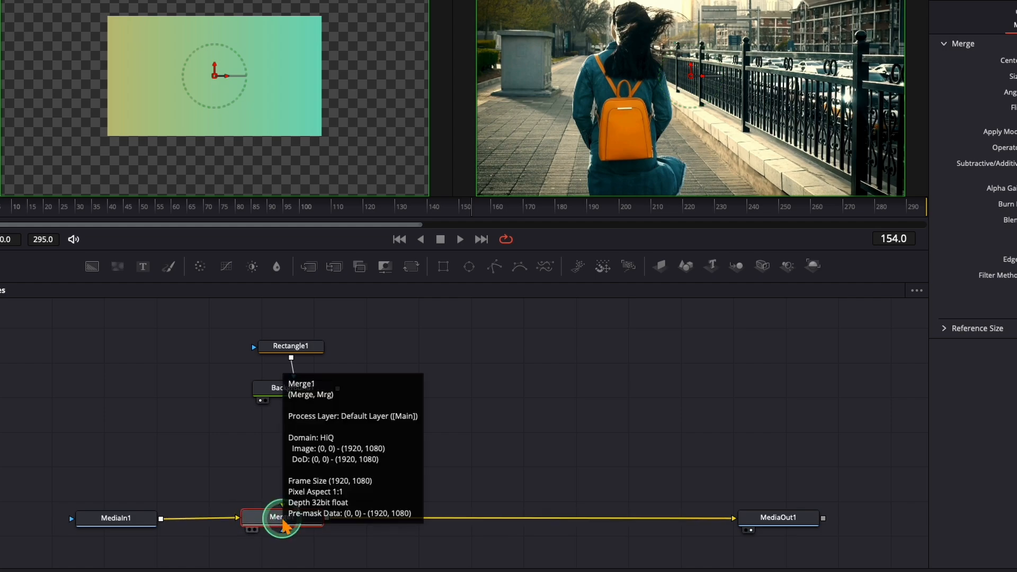
drag(337, 389, 283, 509)
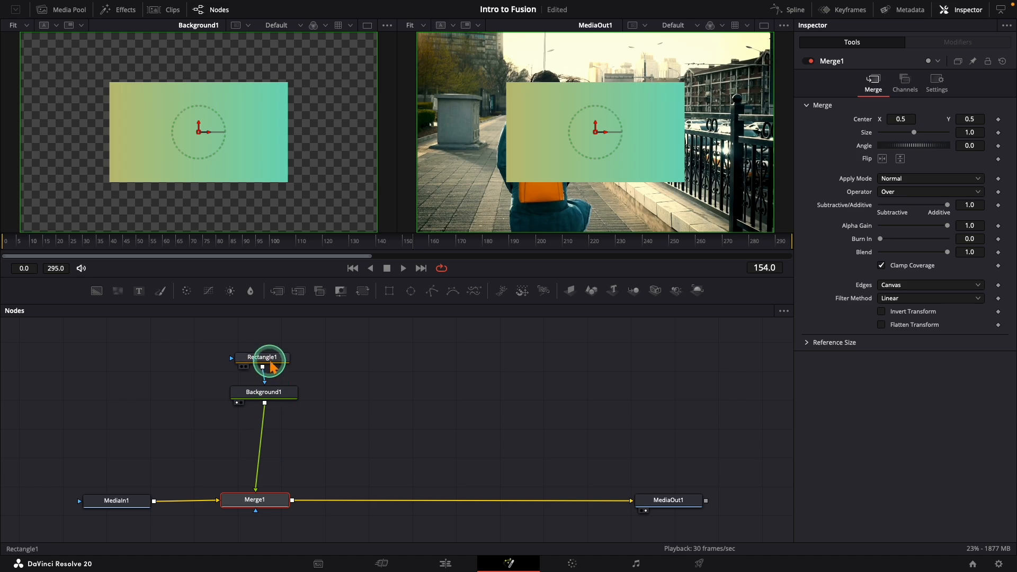
Step: Shape Rectangle1 into a rounded bar with width 0.409, height 0.142 and corner radius 0.252
click(264, 357)
drag(617, 80, 618, 104)
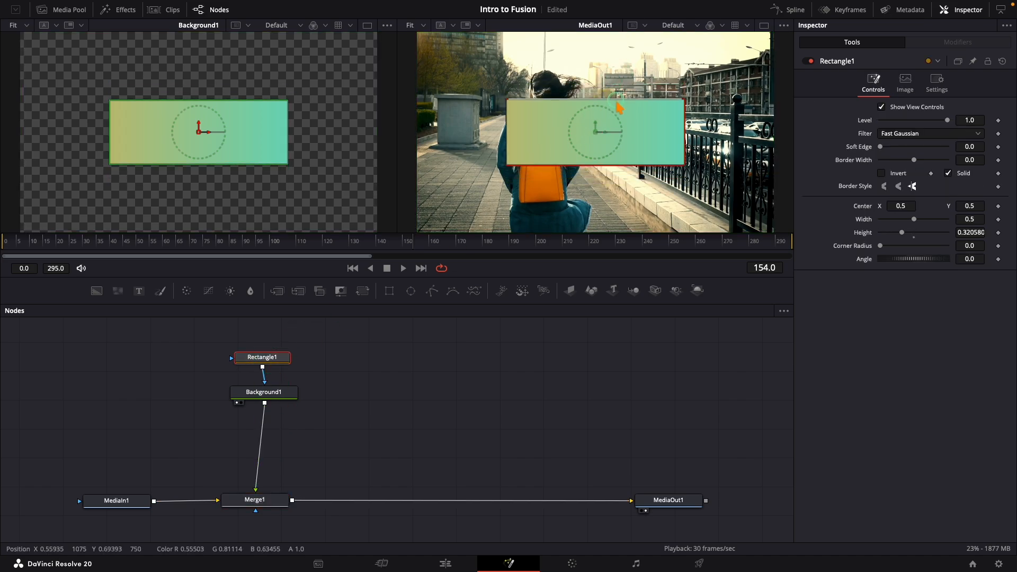
drag(687, 141, 732, 156)
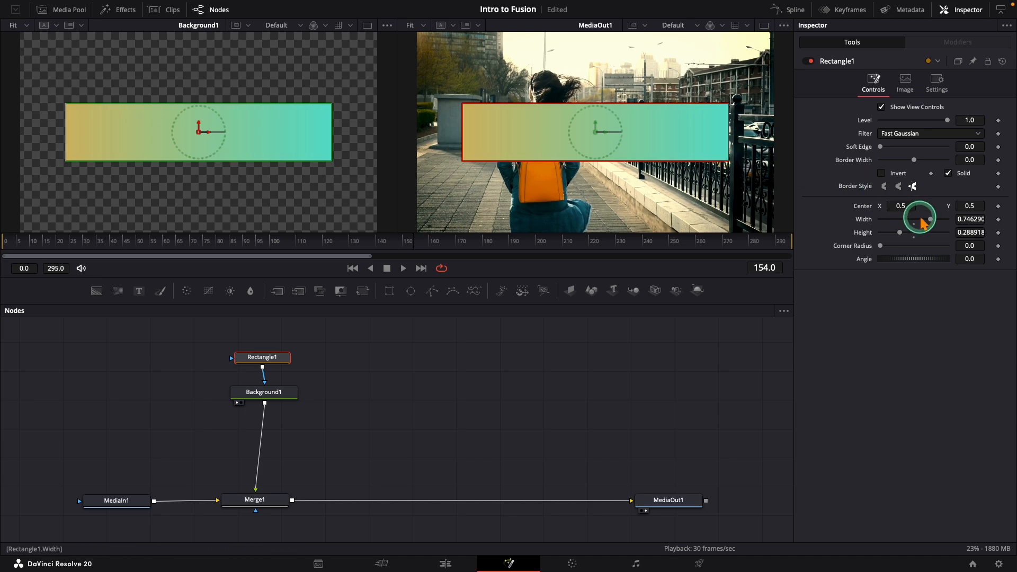
drag(933, 223, 890, 229)
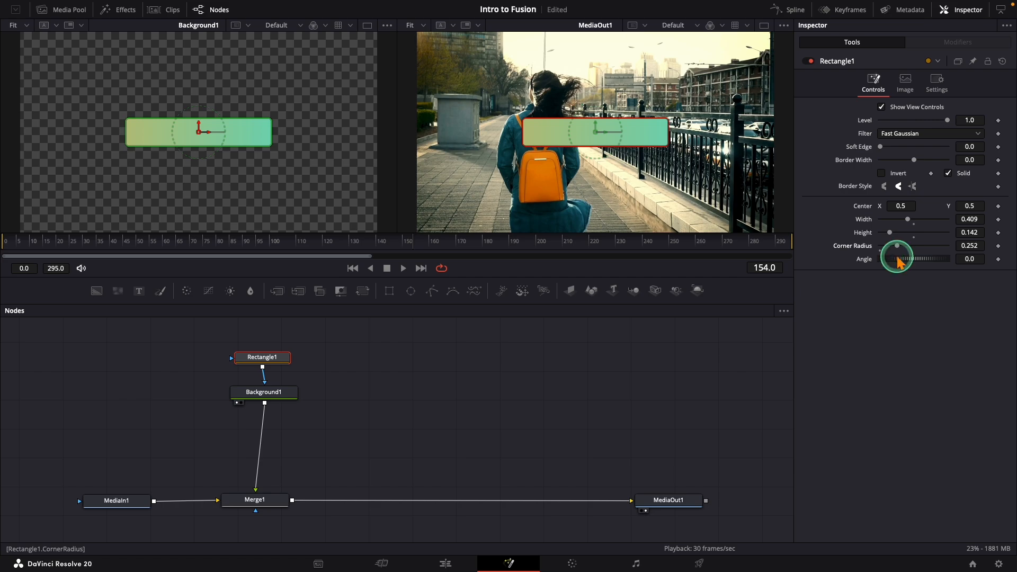
Step: Place the bar's centre at about X 0.215, Y 0.128, and move the Rectangle1 and Background1 nodes closer to Merge1
drag(596, 132, 494, 206)
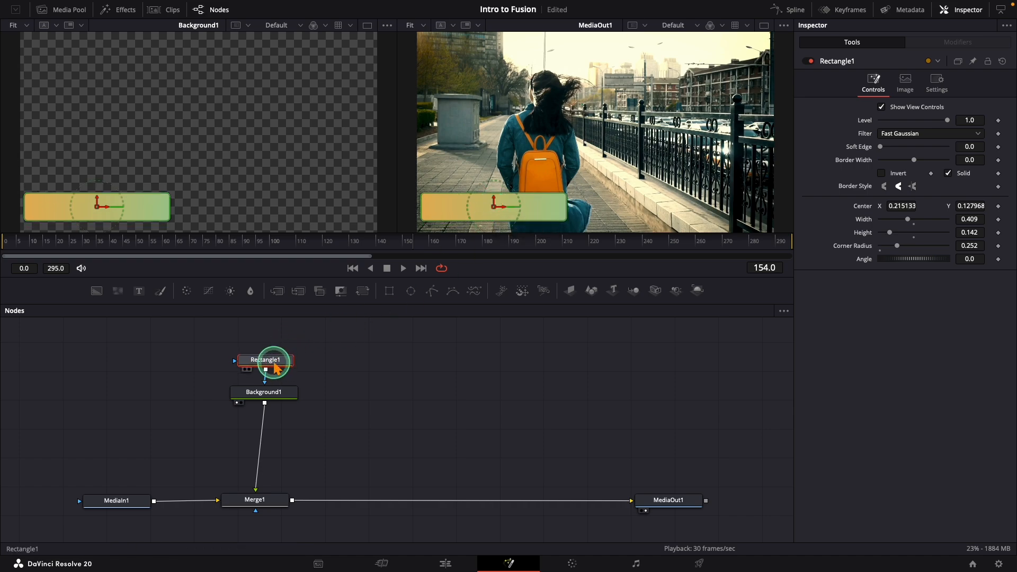
drag(232, 345, 267, 415)
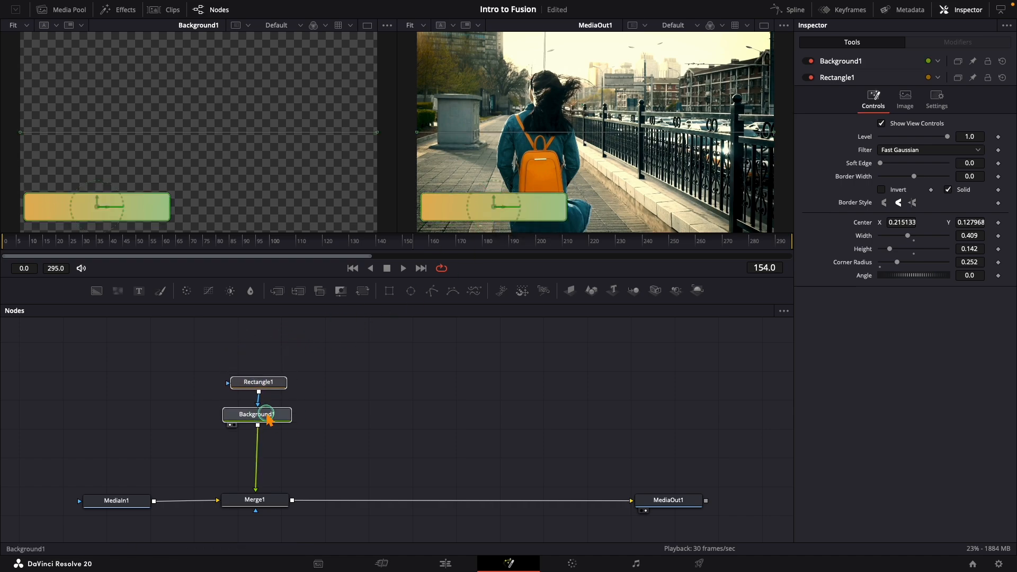
Step: Add a Text node above Merge1, show it in the first viewer, enter DOWNTOWN and set the tracking to 1.013
click(267, 419)
drag(139, 291, 399, 393)
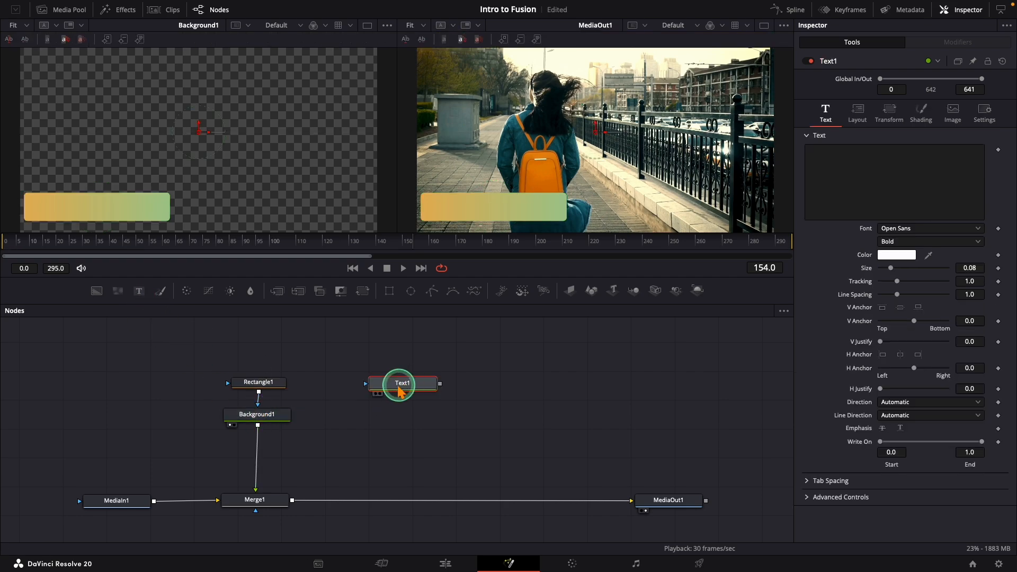
click(378, 394)
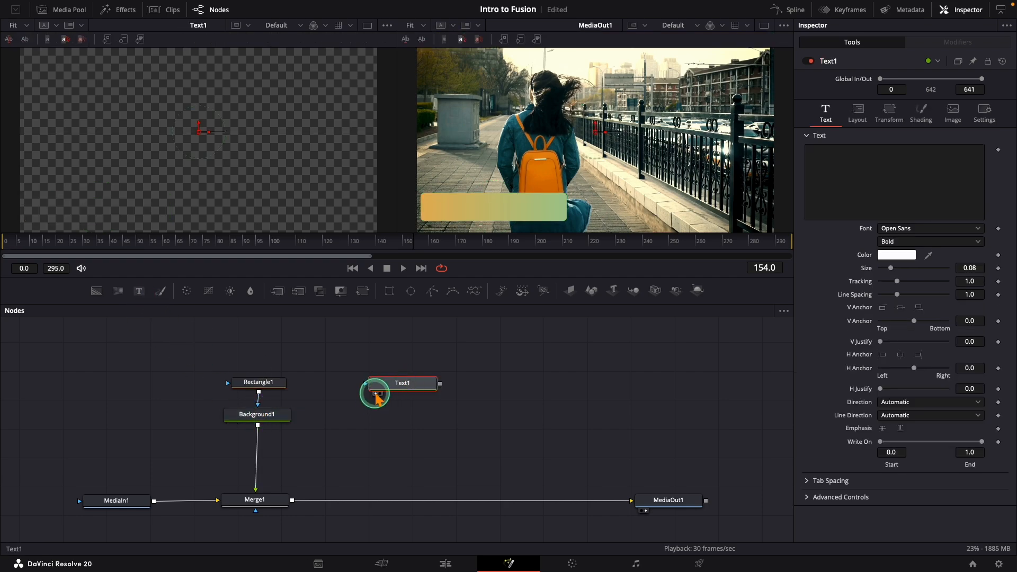
click(827, 218)
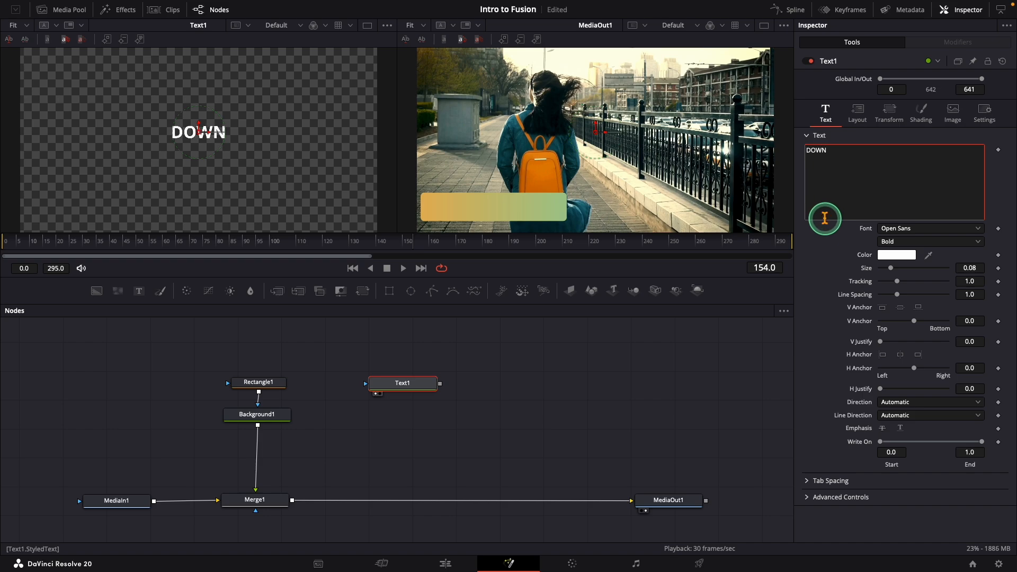
text(DOWNTOWN)
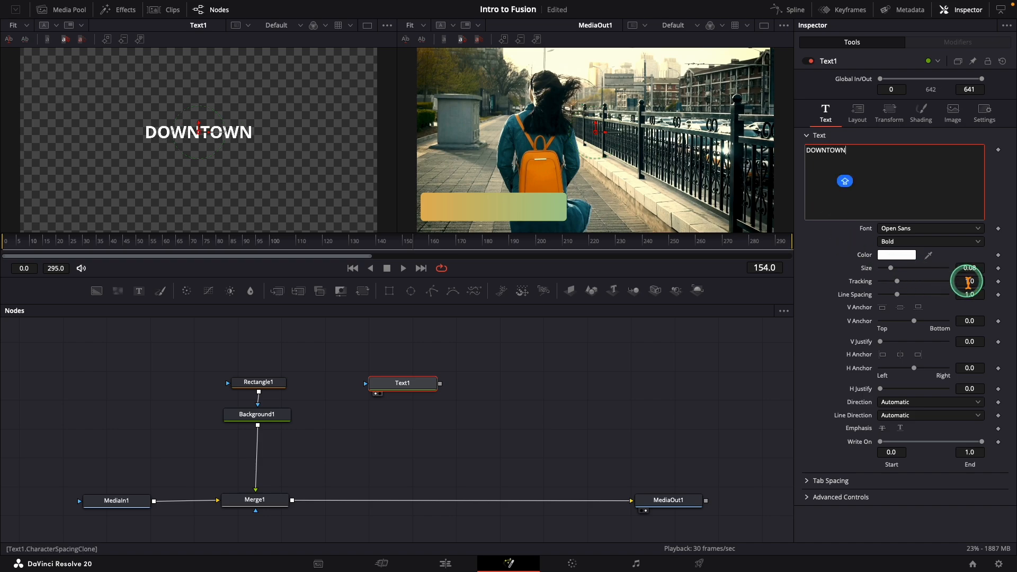
drag(967, 281, 969, 282)
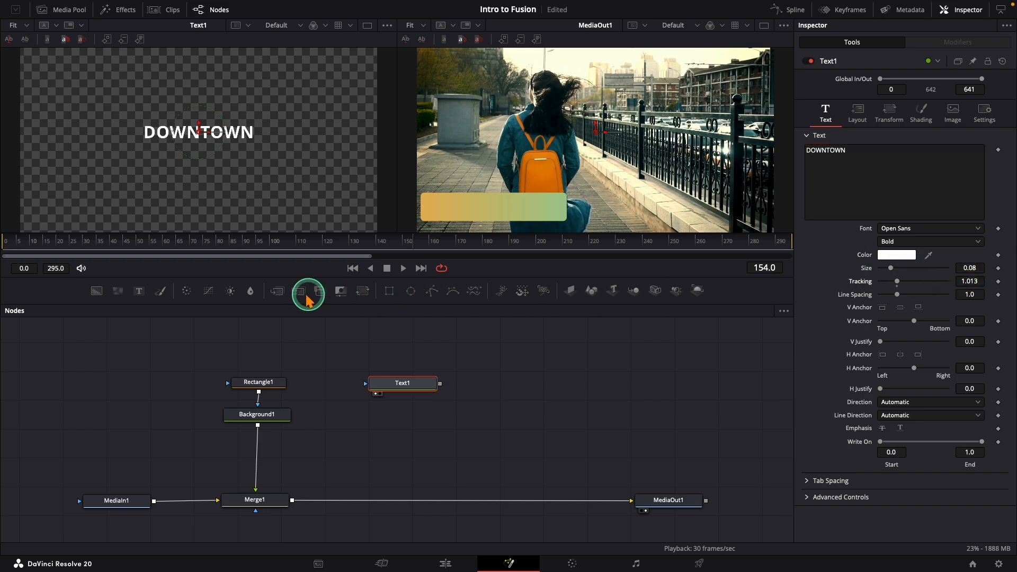
drag(278, 291, 389, 501)
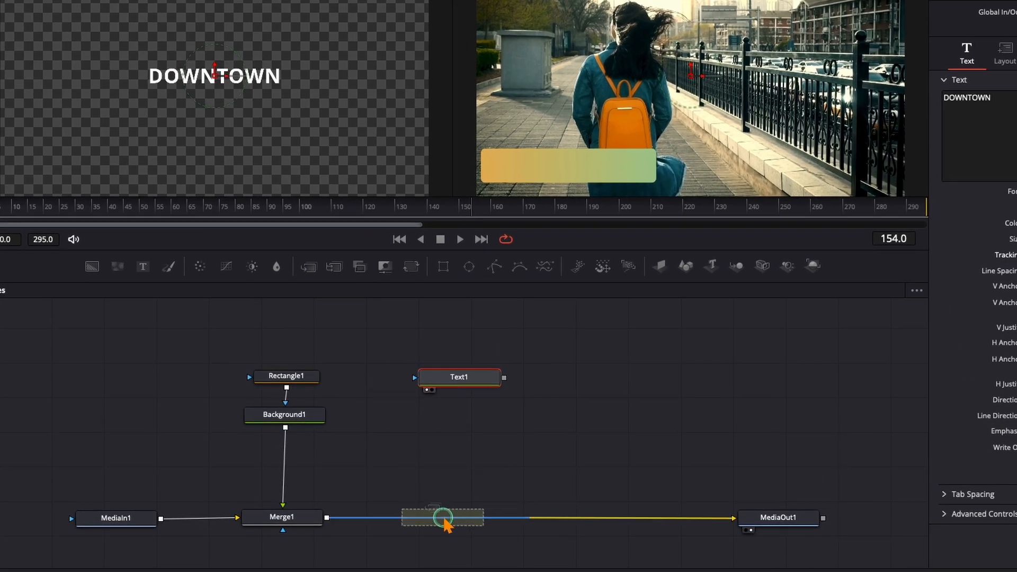
drag(443, 517, 444, 523)
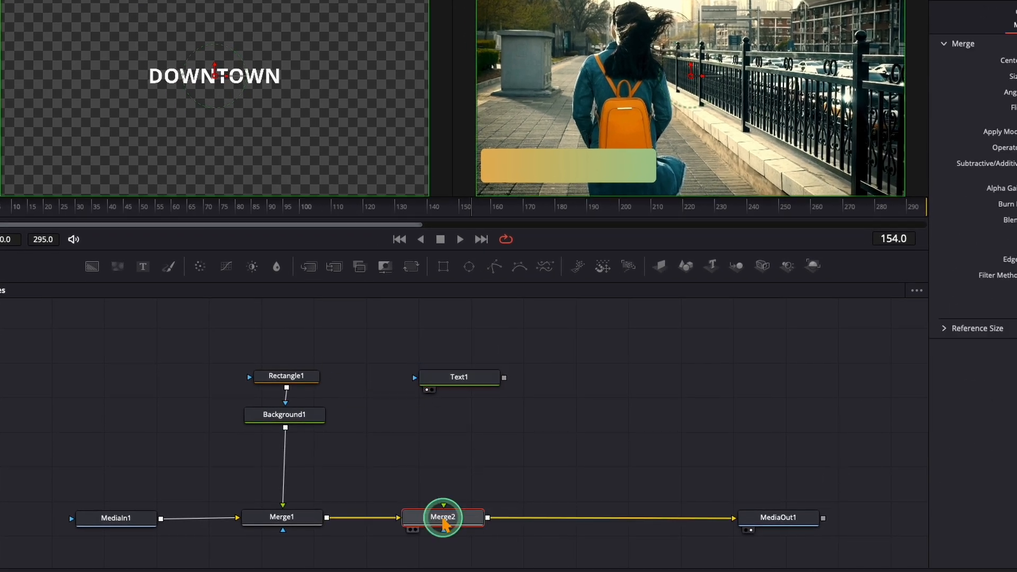
key(ctrl+z)
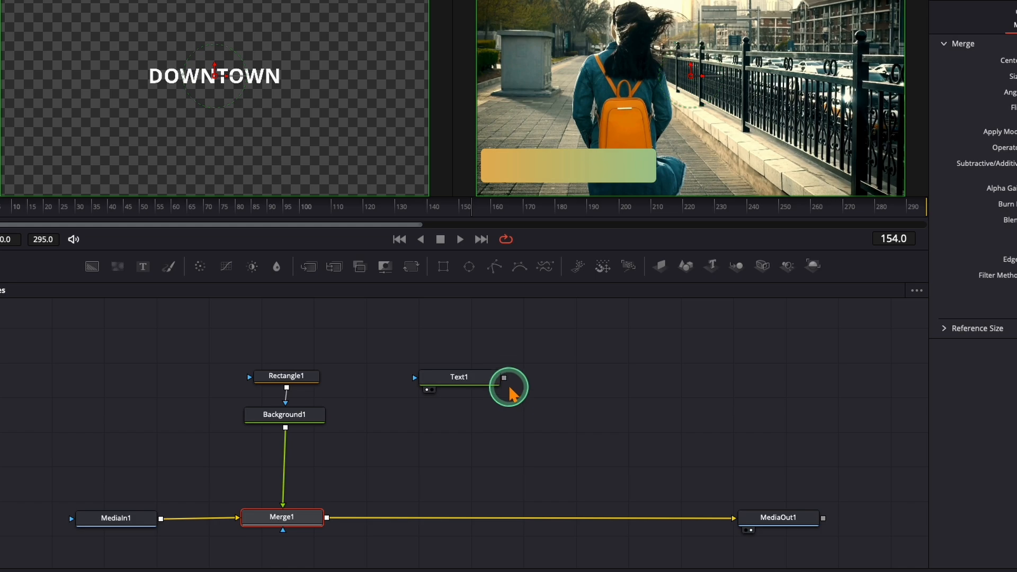
Step: Merge Text1 over Merge1's output through a new Merge node and place the DOWNTOWN text over the gradient bar
drag(492, 399, 334, 518)
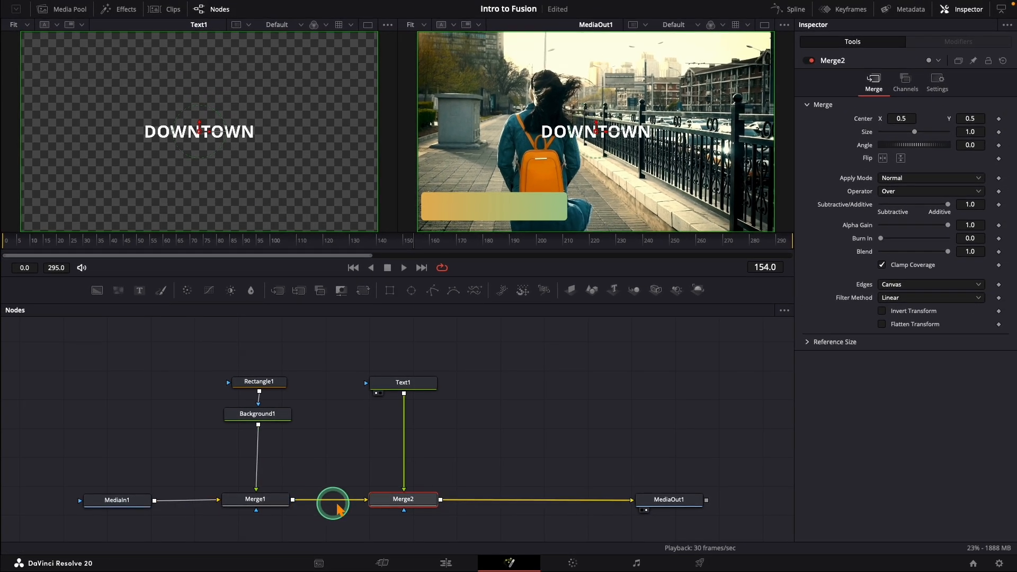
click(398, 500)
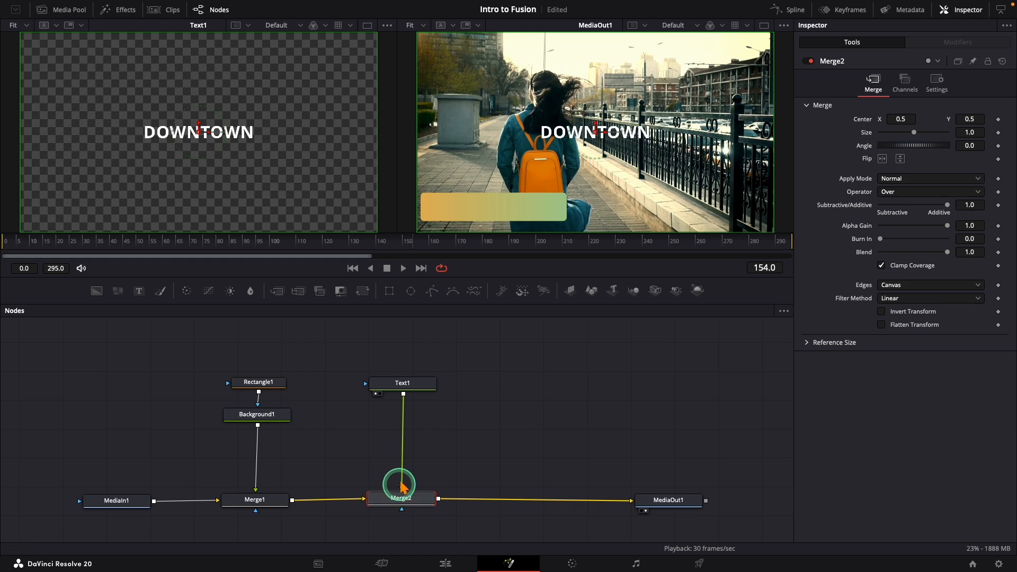
click(400, 384)
click(504, 259)
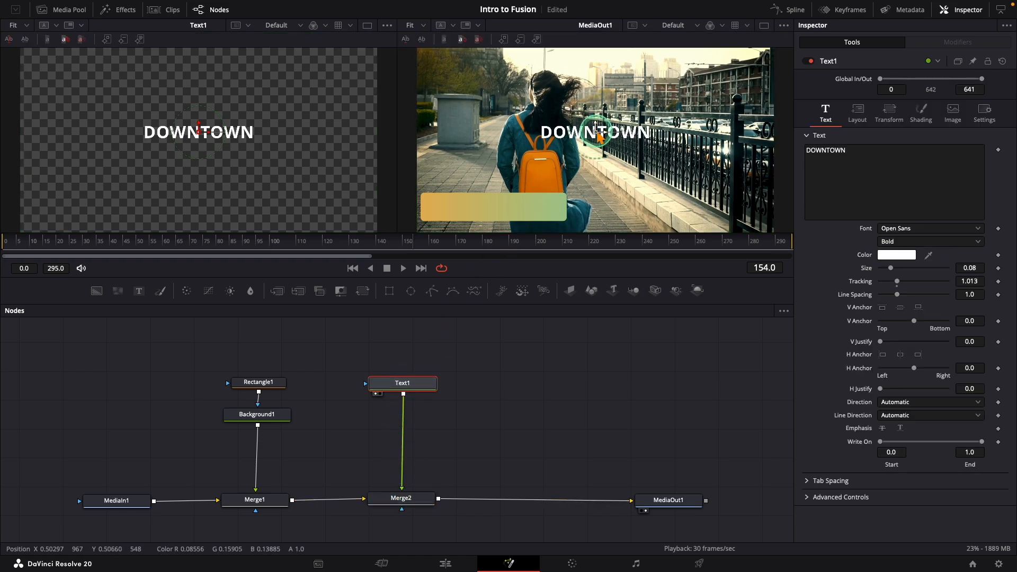
drag(598, 132, 484, 206)
Step: Change the DOWNTOWN text colour to Cyan from the Apple colour palette
click(887, 256)
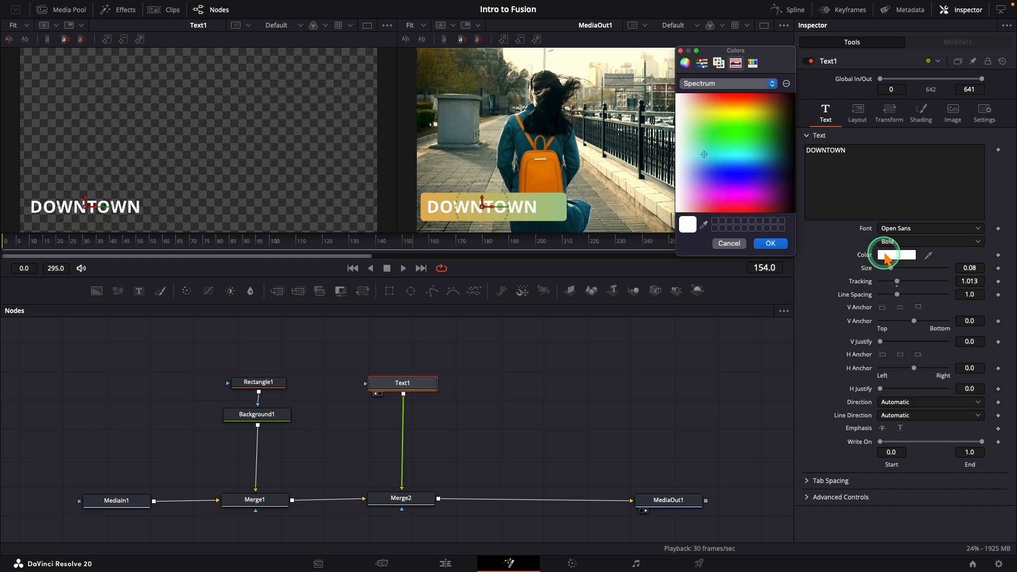
click(702, 64)
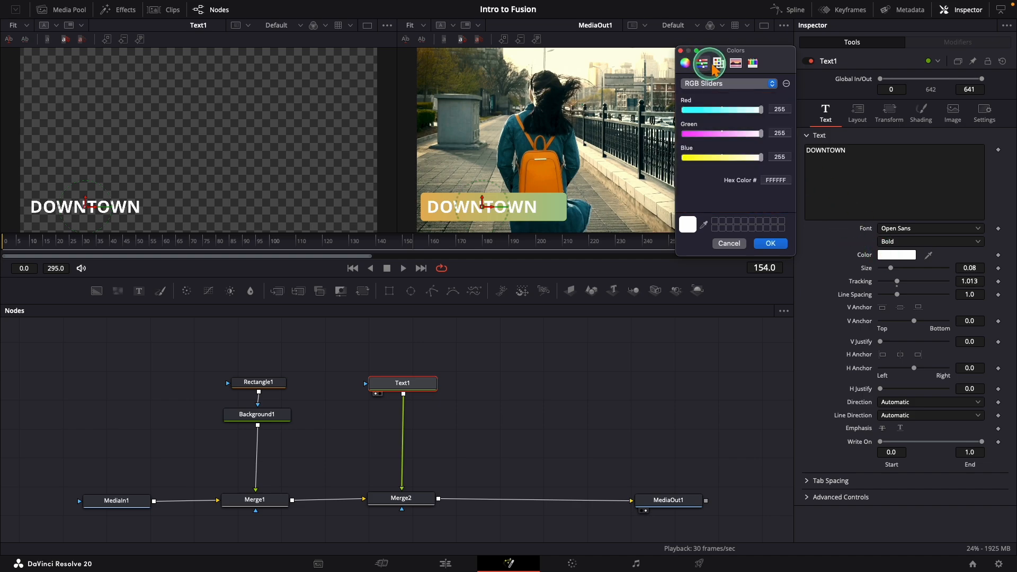
click(719, 63)
click(716, 128)
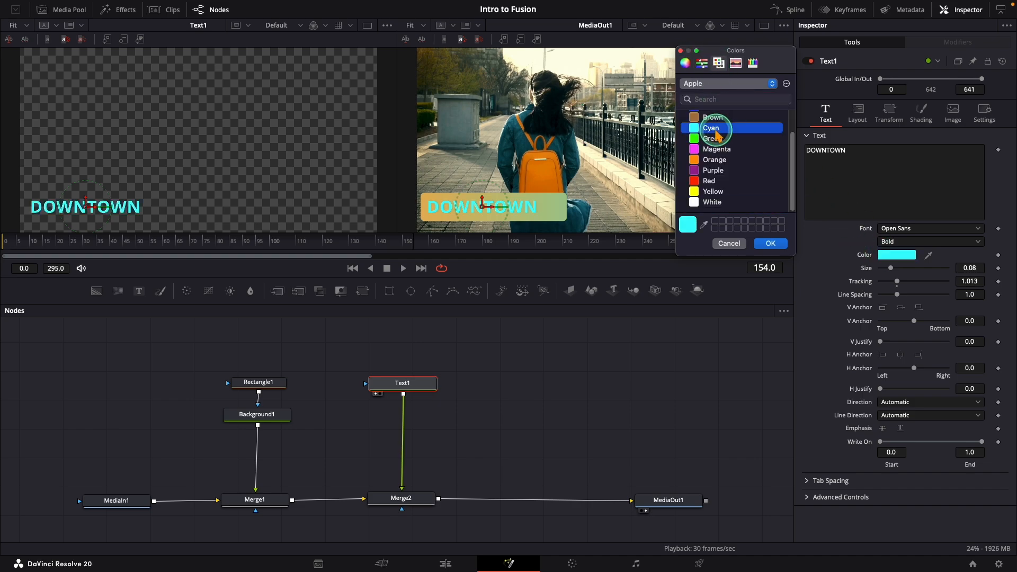
click(771, 244)
click(46, 347)
Step: Play the composition from frame 0 to review the title over the clip
click(5, 245)
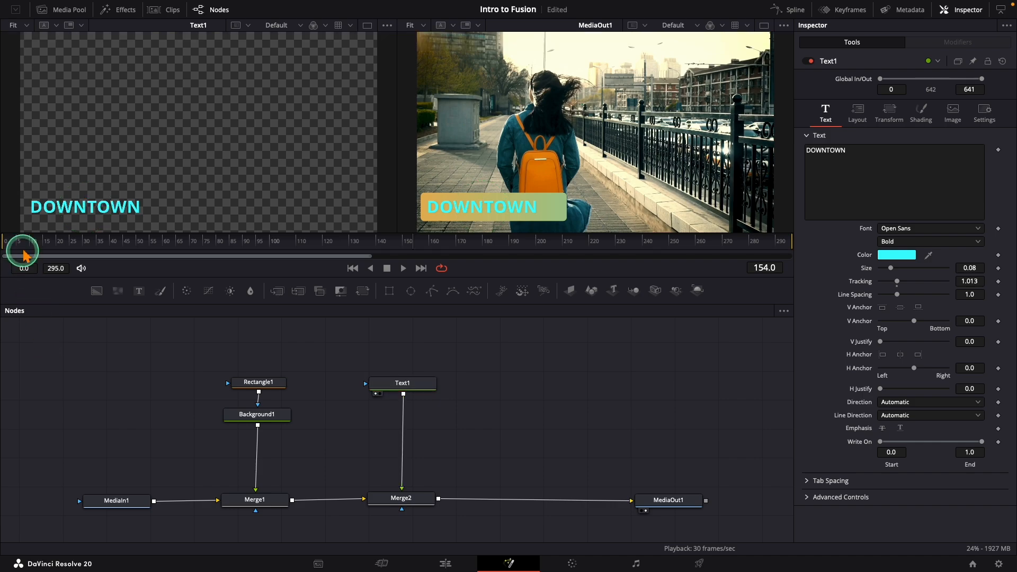
key(space)
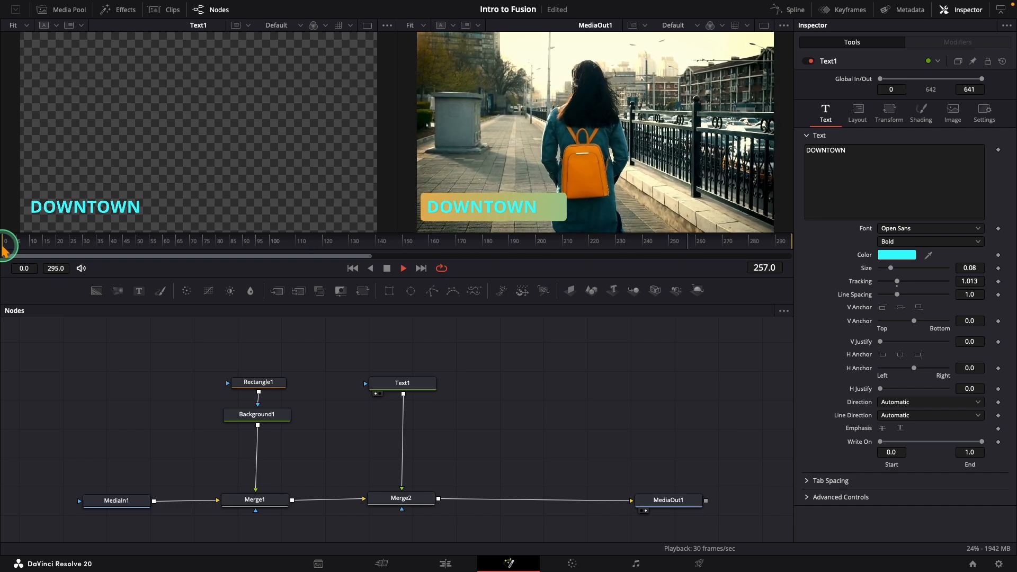
click(37, 242)
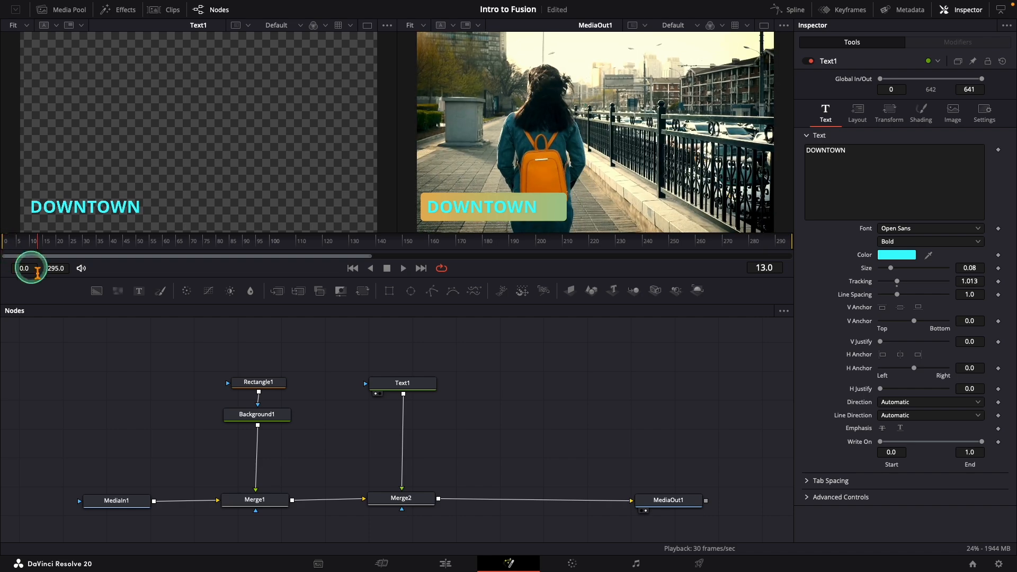
Step: Copy Rectangle1's width value, set the width to 0 and keyframe it at frame 0
click(258, 384)
drag(31, 245, 2, 247)
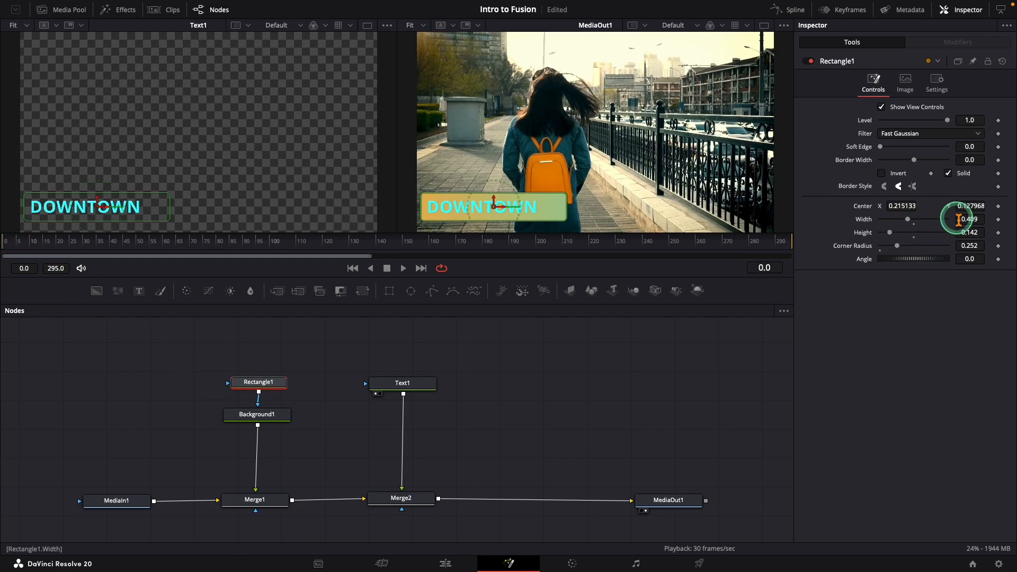
right_click(970, 219)
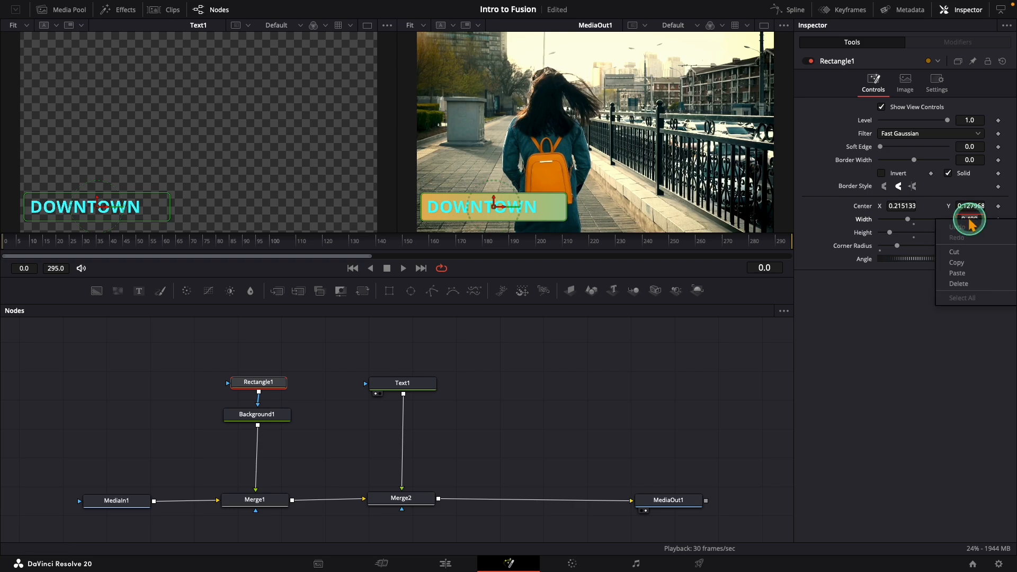
click(963, 265)
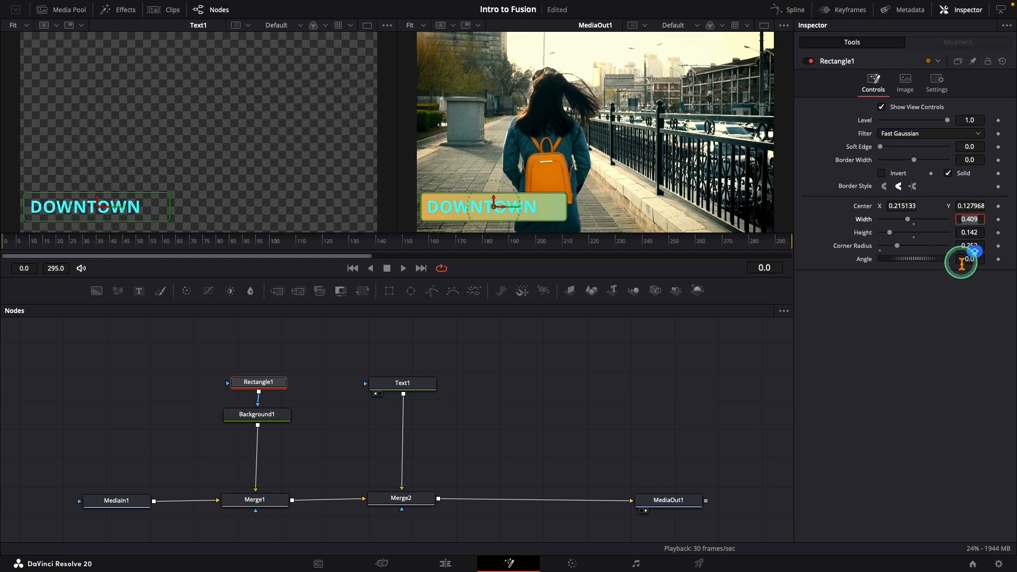
drag(908, 220, 873, 225)
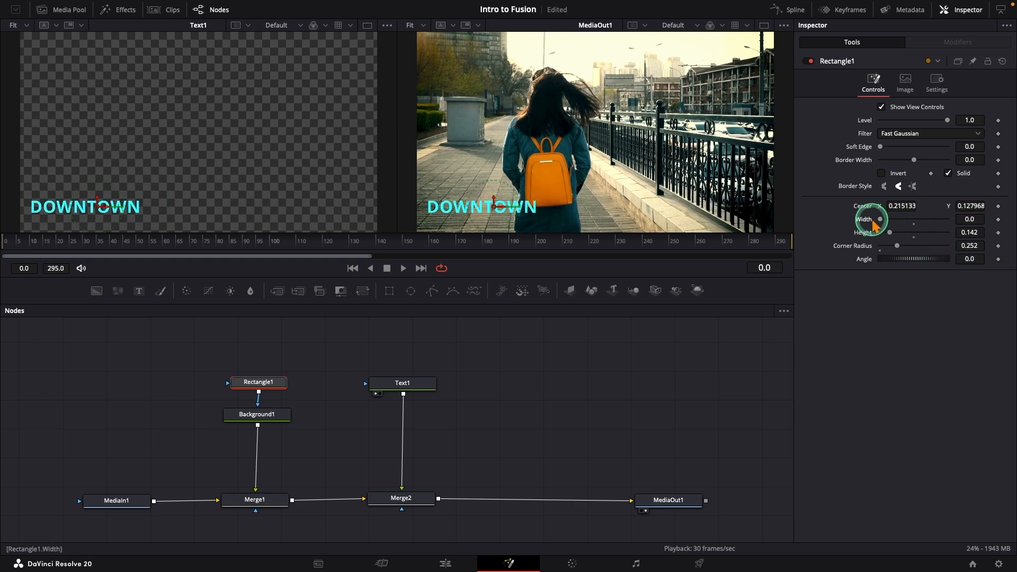
click(998, 219)
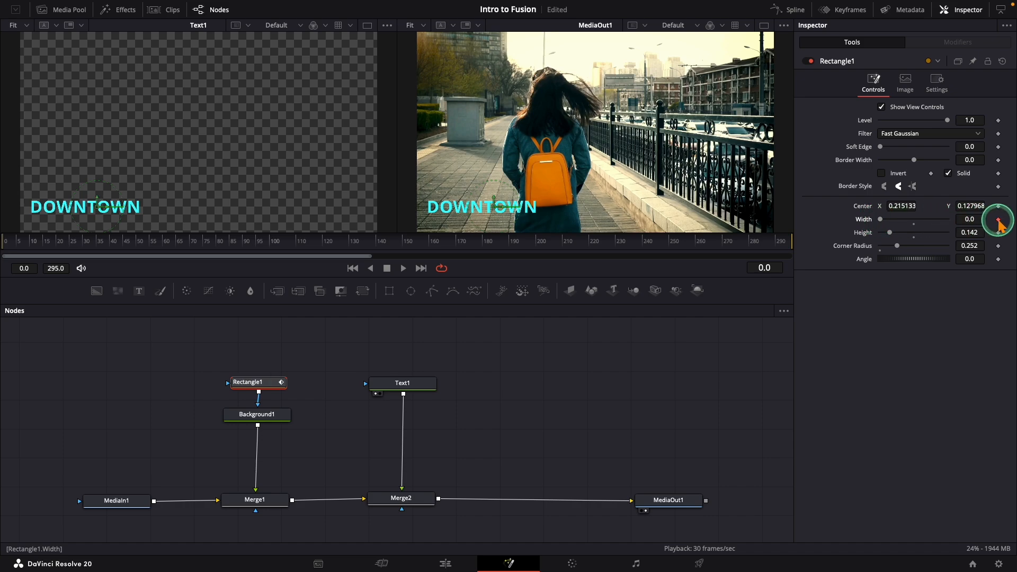
Step: Keyframe Rectangle1's width at frame 10 by pasting the copied value 0.409
key(shift+Right)
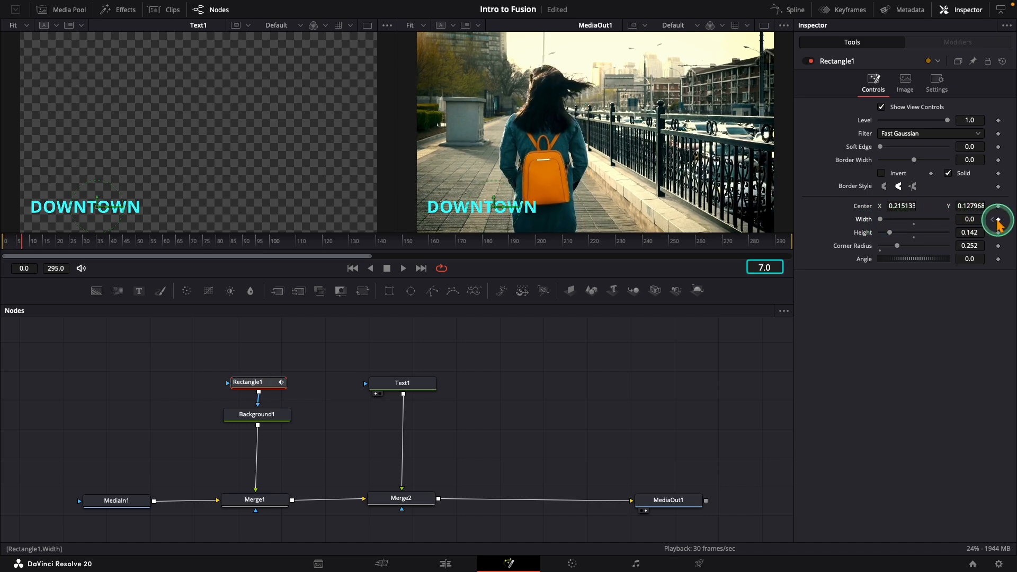
key(shift+Right)
right_click(972, 220)
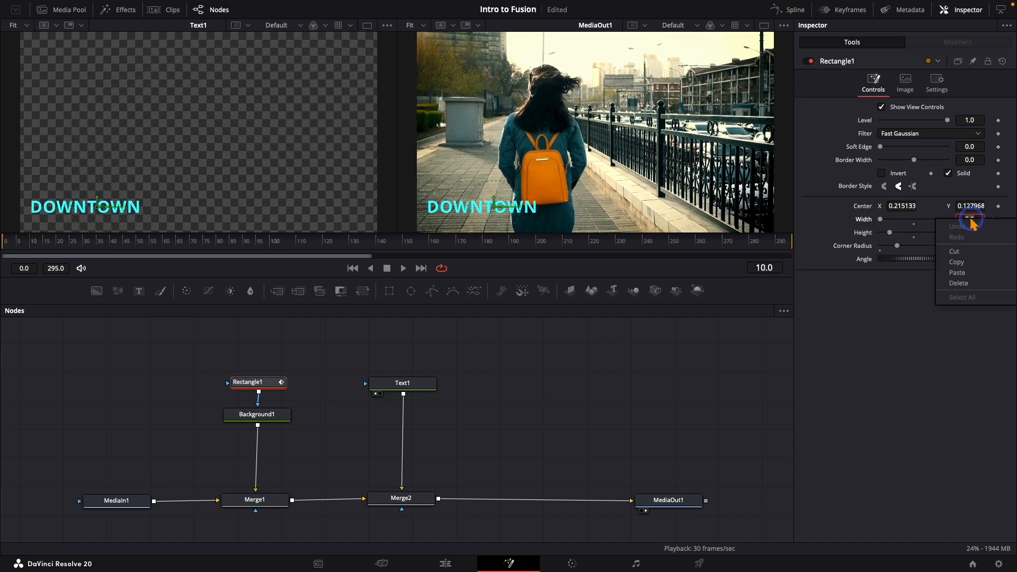
click(965, 273)
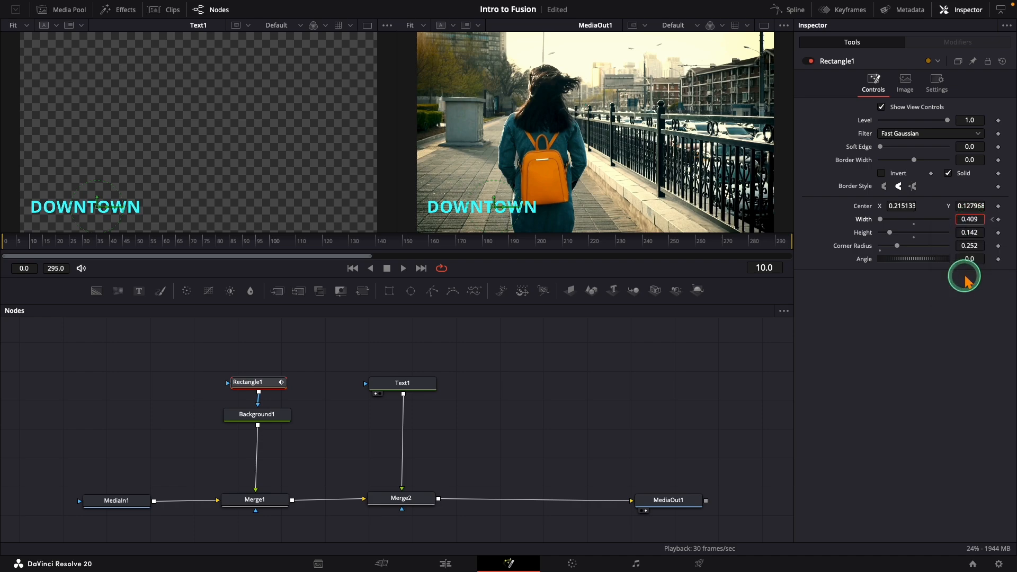
click(963, 293)
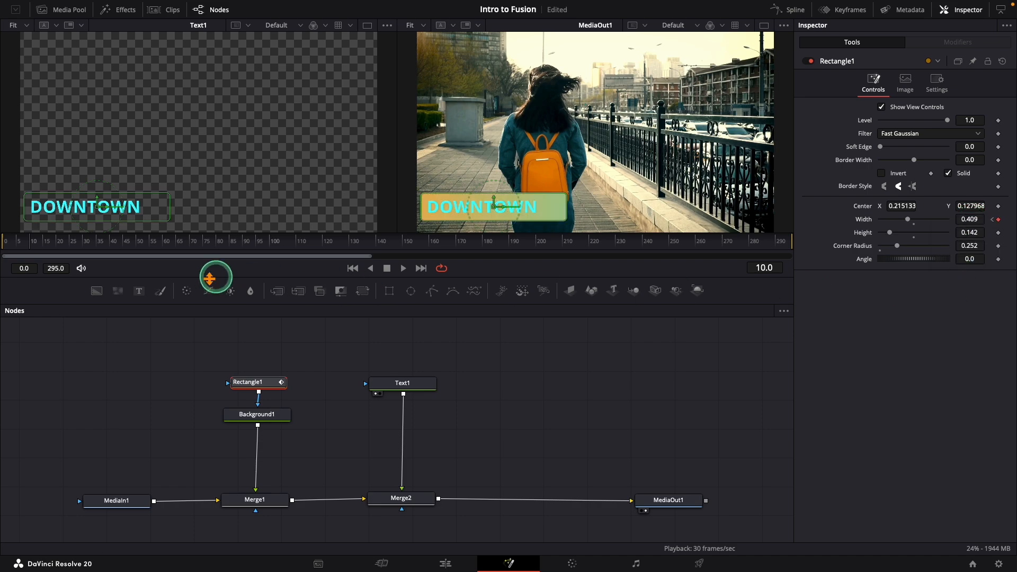
Step: Play the bar's opening width animation from frame 0
click(17, 242)
drag(16, 244, 3, 244)
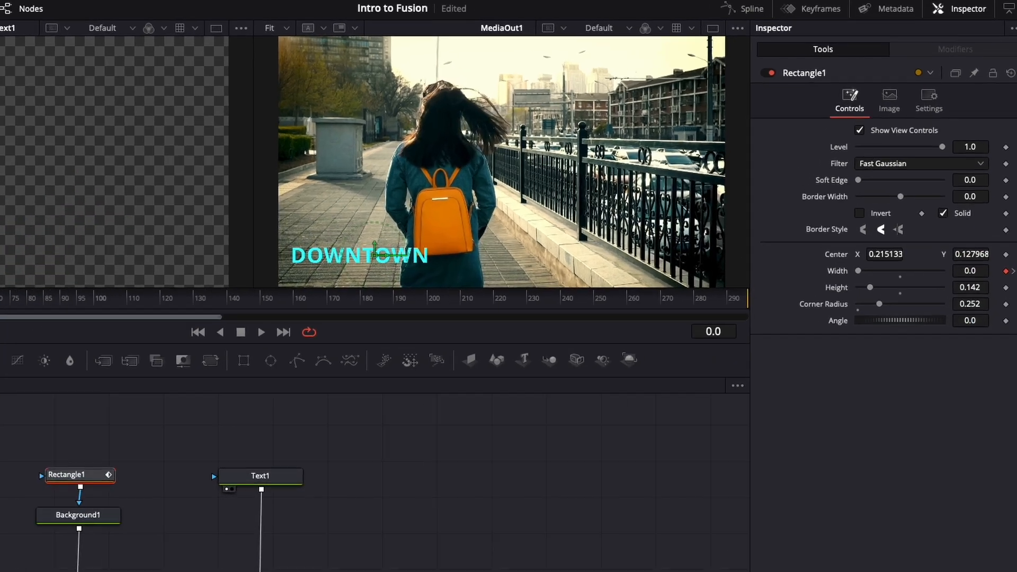
key(space)
key(space)
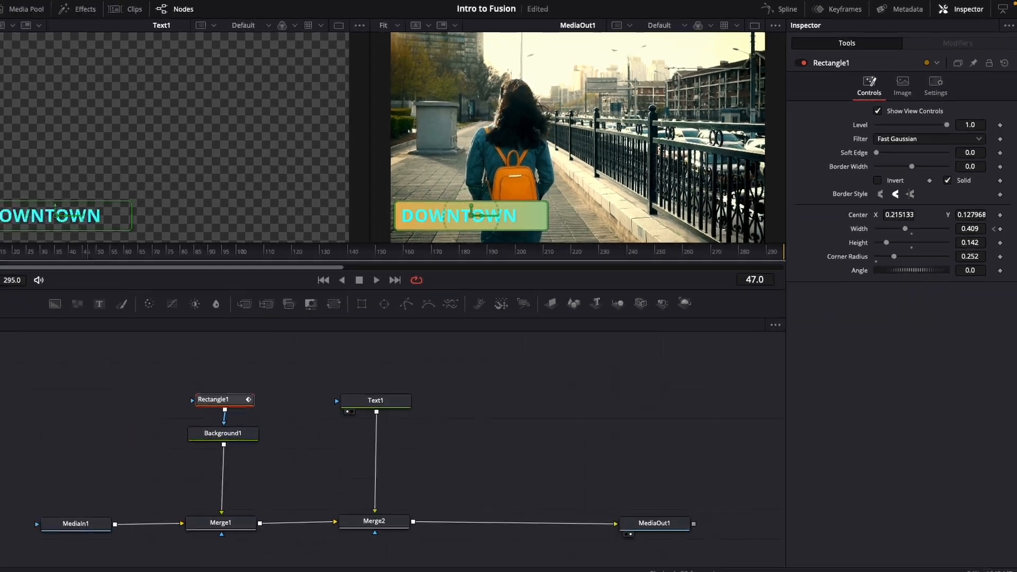
drag(25, 243, 3, 243)
key(space)
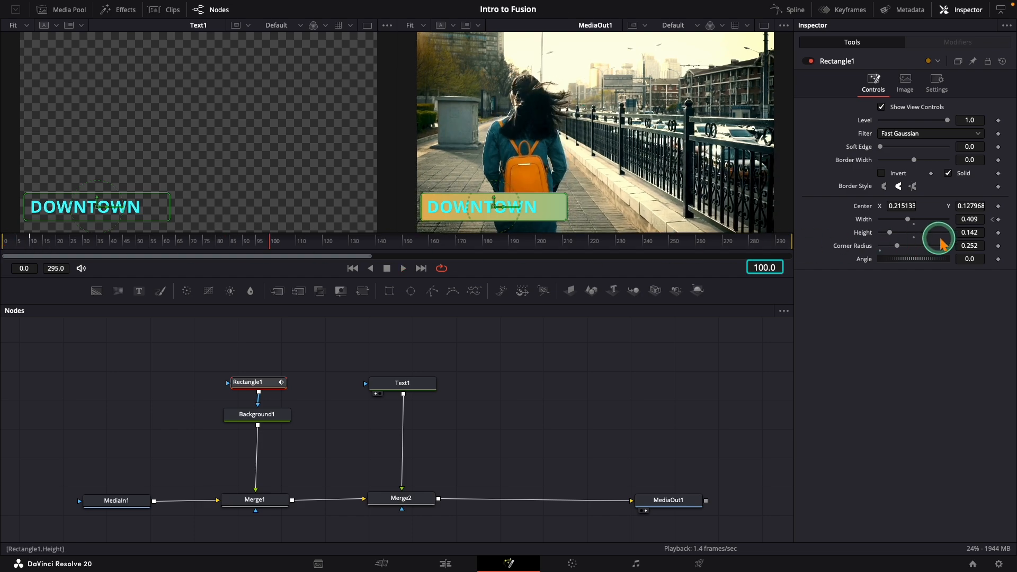
Step: Keyframe Rectangle1's width at 0.409 on frame 100 and 0 on frame 110, and play the animation from frame 0
click(999, 220)
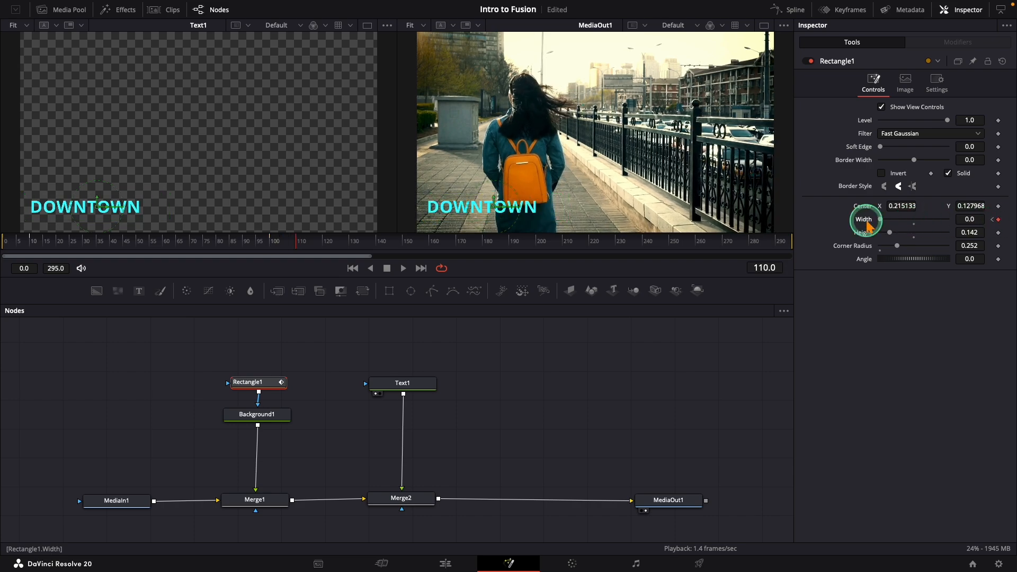
drag(58, 245, 3, 249)
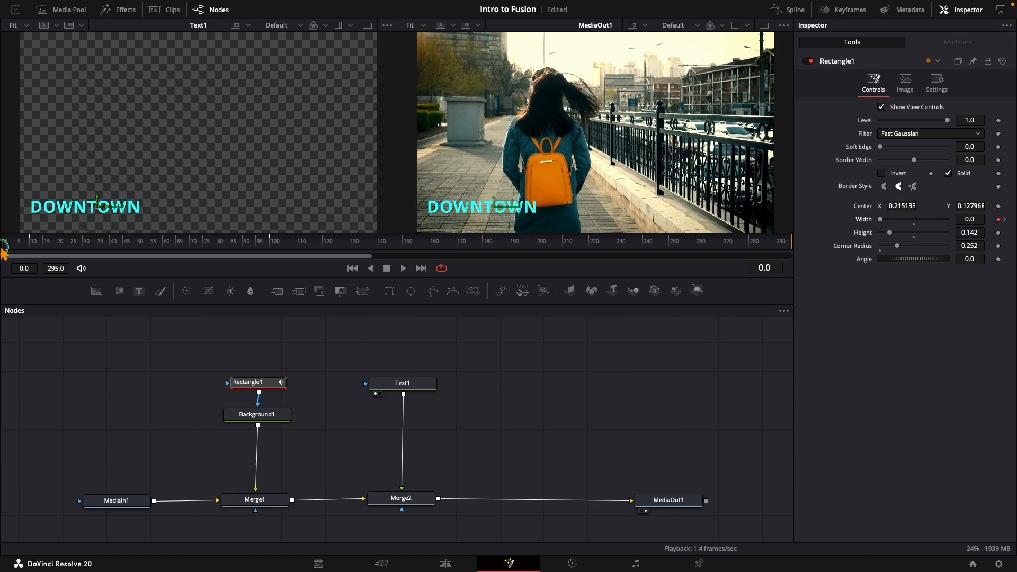
key(space)
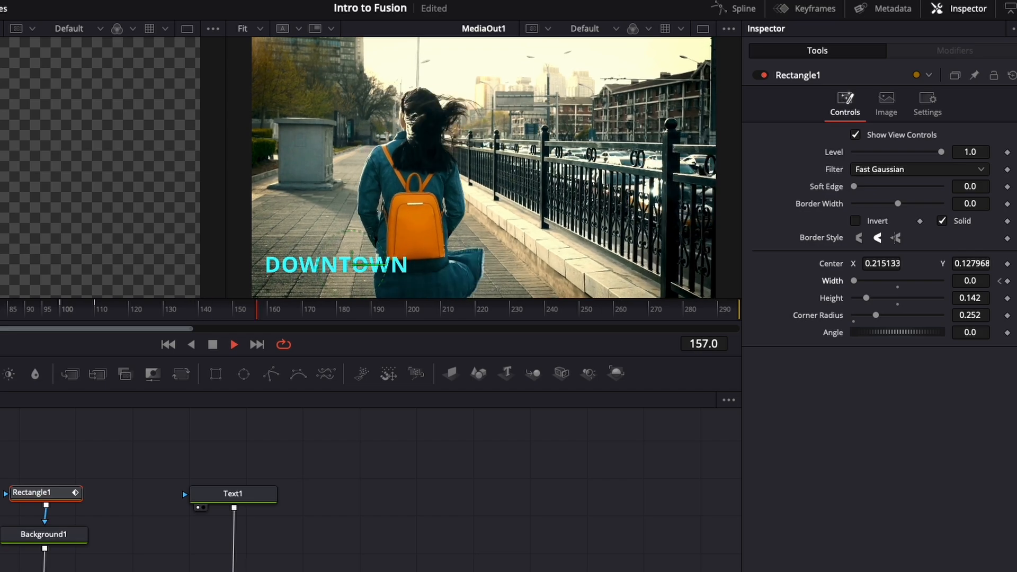
key(space)
Step: At frame 9, raise the DOWNTOWN text above its resting position by setting Text1's layout center Y to 0.169968
click(89, 246)
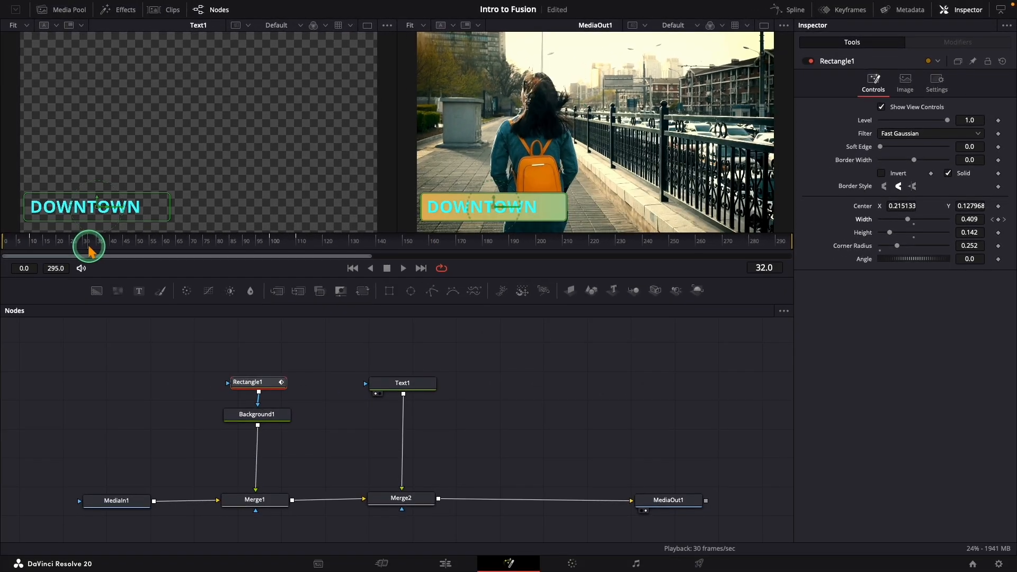
click(409, 383)
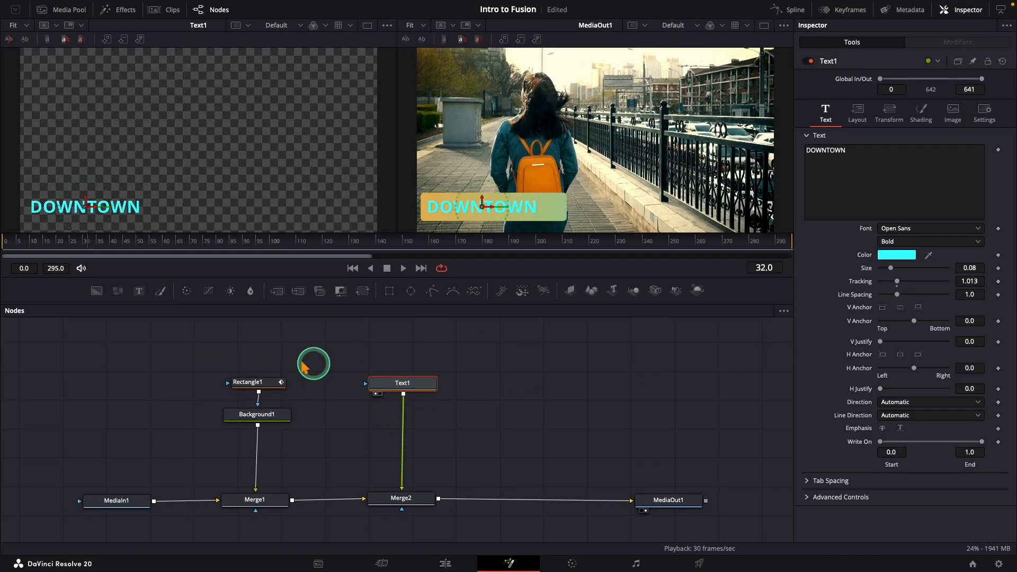
drag(30, 247, 29, 245)
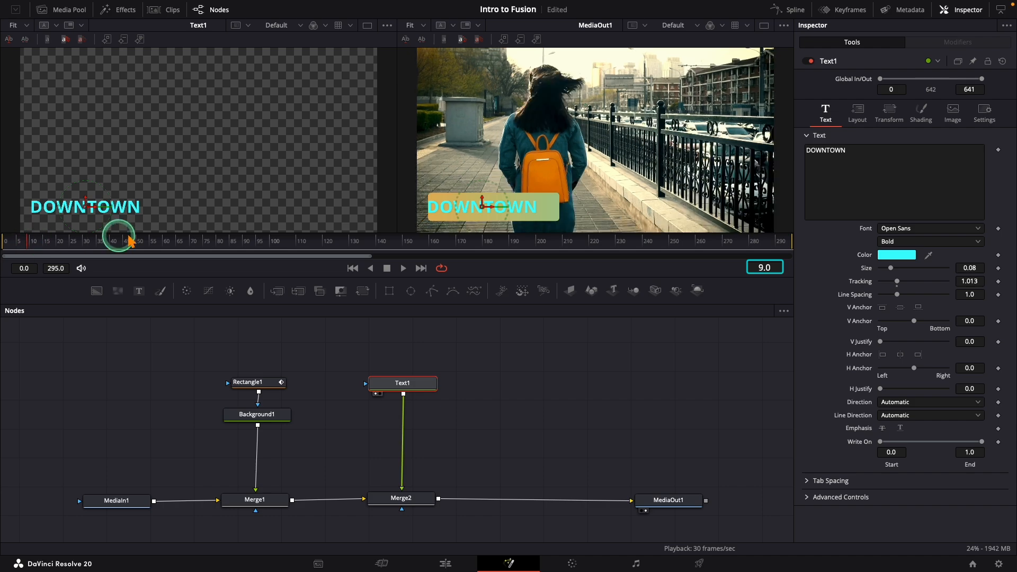
click(824, 123)
click(865, 113)
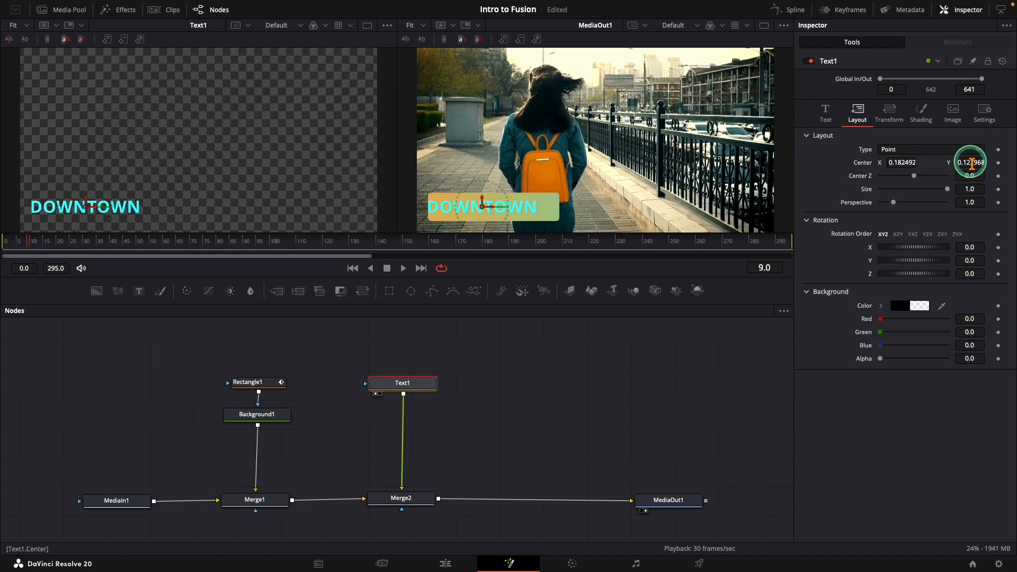
drag(972, 164, 986, 167)
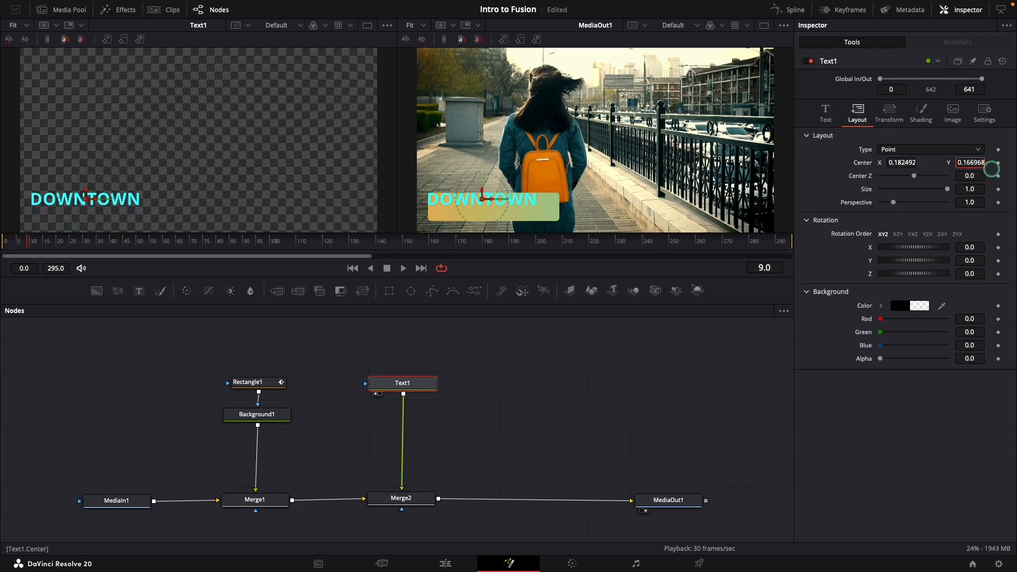
Step: Keyframe Text1's shading opacity at 0.0 and its raised layout center at frame 9
click(921, 112)
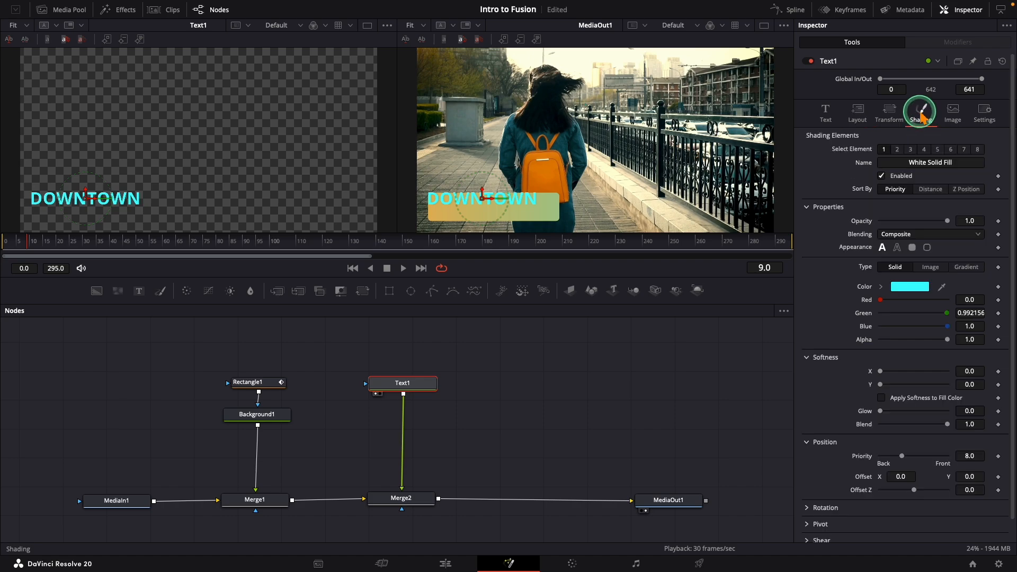
drag(950, 222, 873, 227)
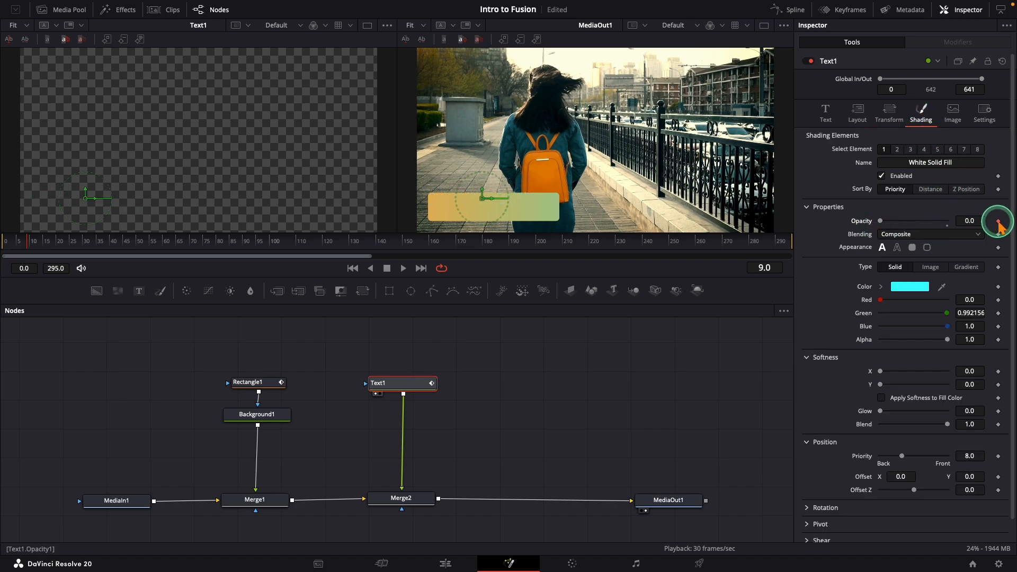
click(858, 113)
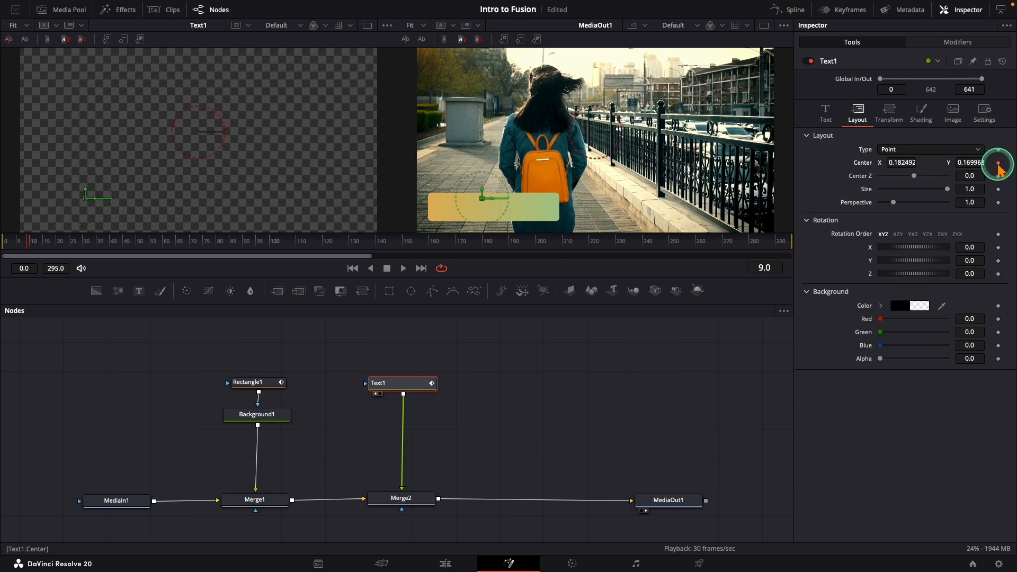
Step: At frame 19, keyframe Text1's shading opacity at 1.0 and its layout center Y at 0.125968
key(Right)
key(Right)
key(Right)
key(Right)
key(Right)
key(Right)
key(Right)
key(Right)
key(Right)
key(Right)
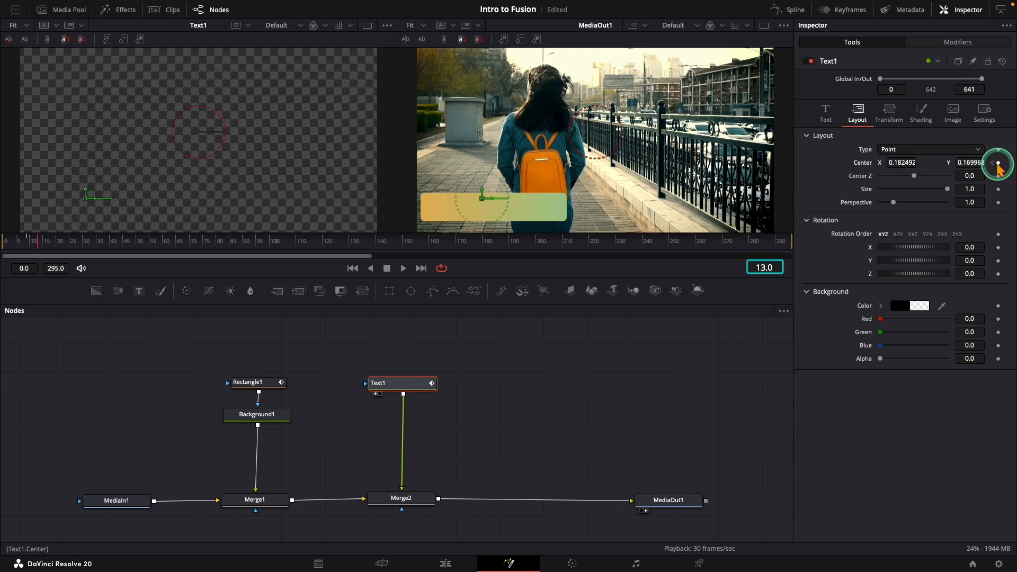
click(921, 112)
click(926, 151)
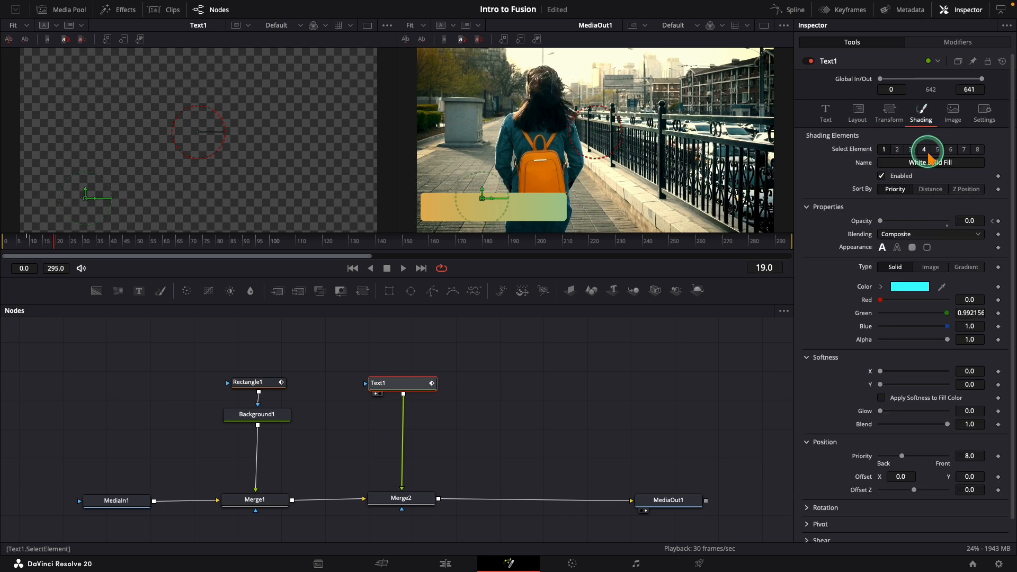
drag(886, 227, 962, 232)
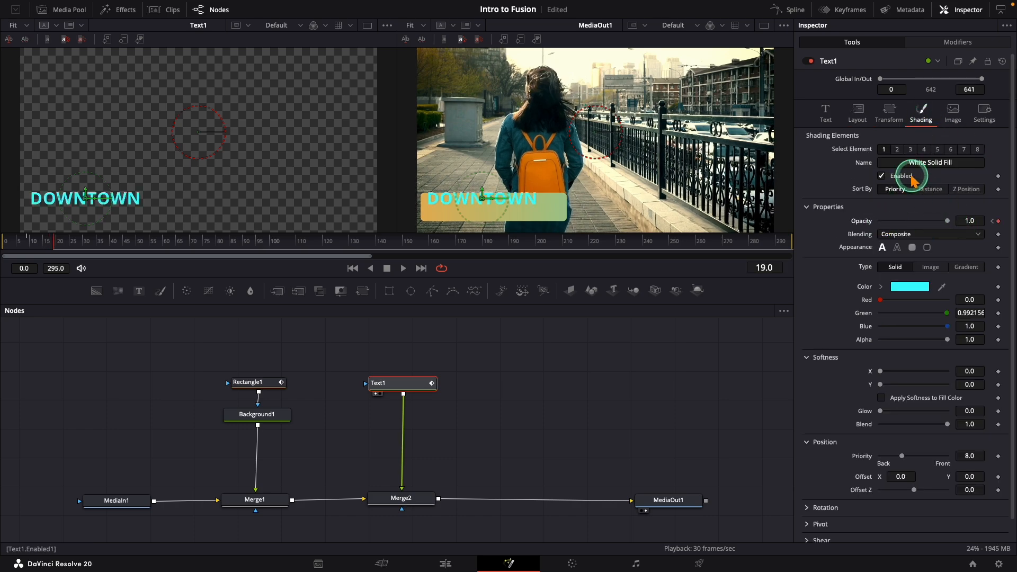
click(858, 114)
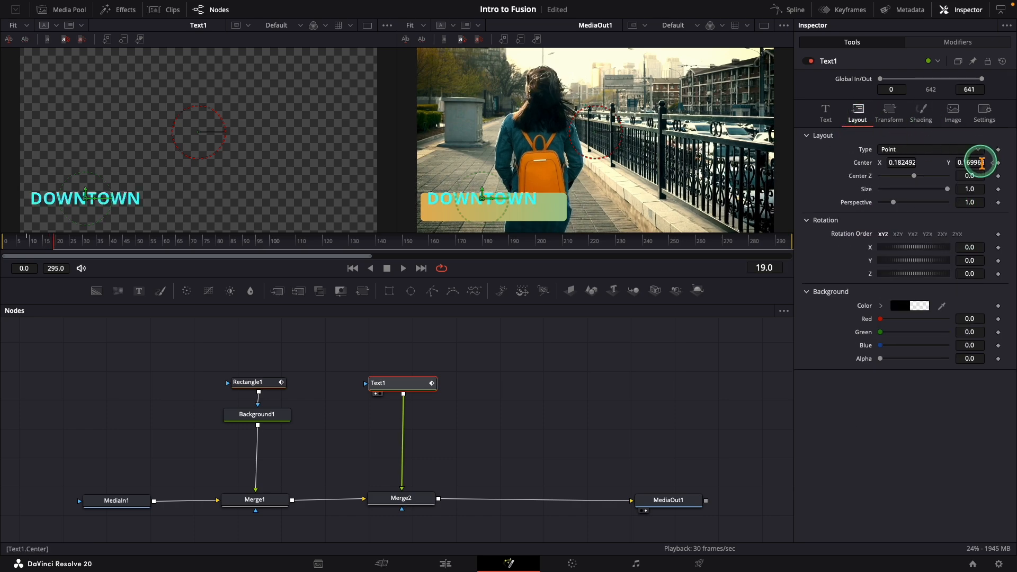
drag(982, 163, 957, 161)
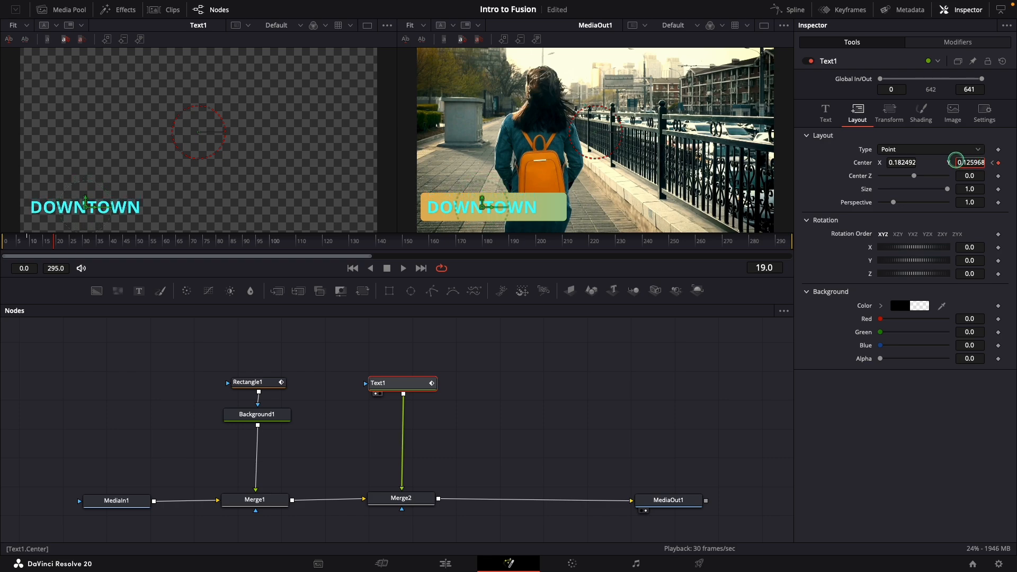
Step: Play the title's fade-and-drop entrance twice from the start of the composition
drag(42, 251, 2, 252)
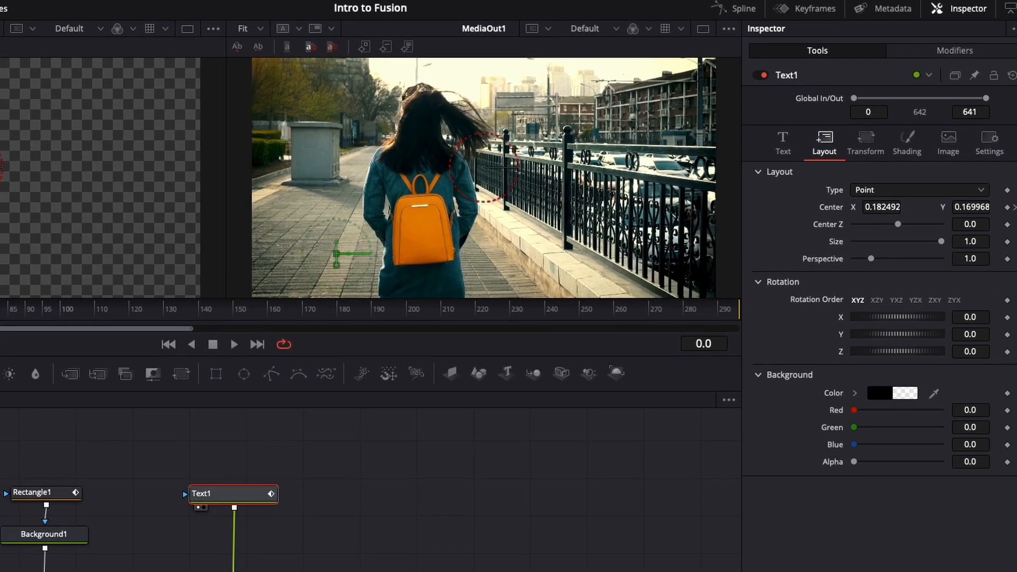
key(space)
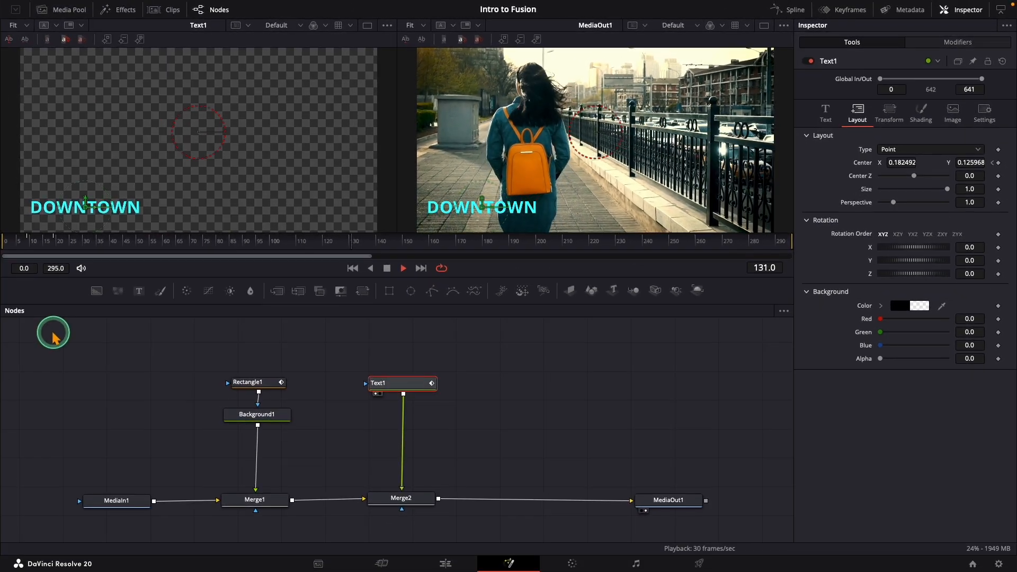
key(space)
click(6, 245)
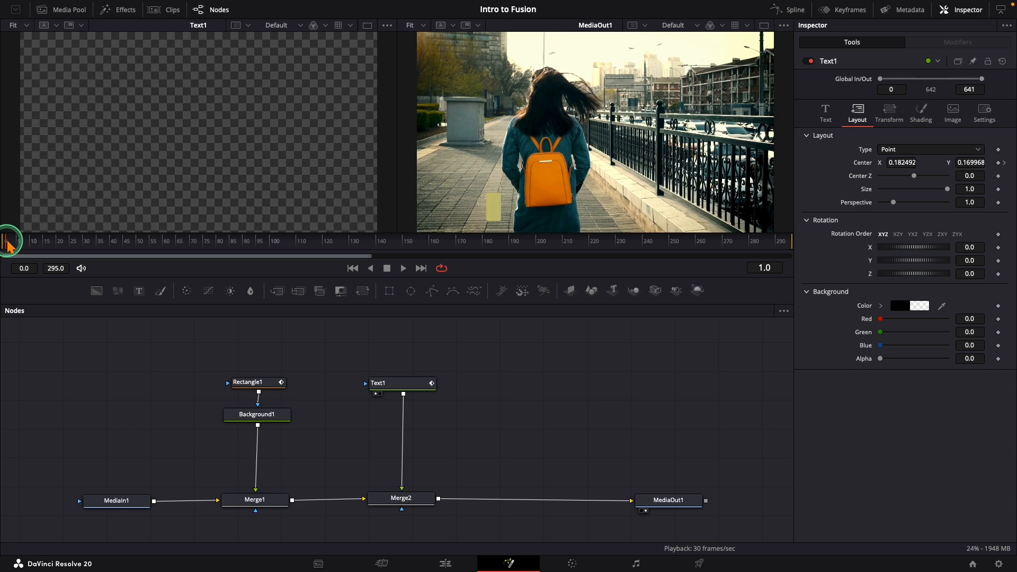
key(space)
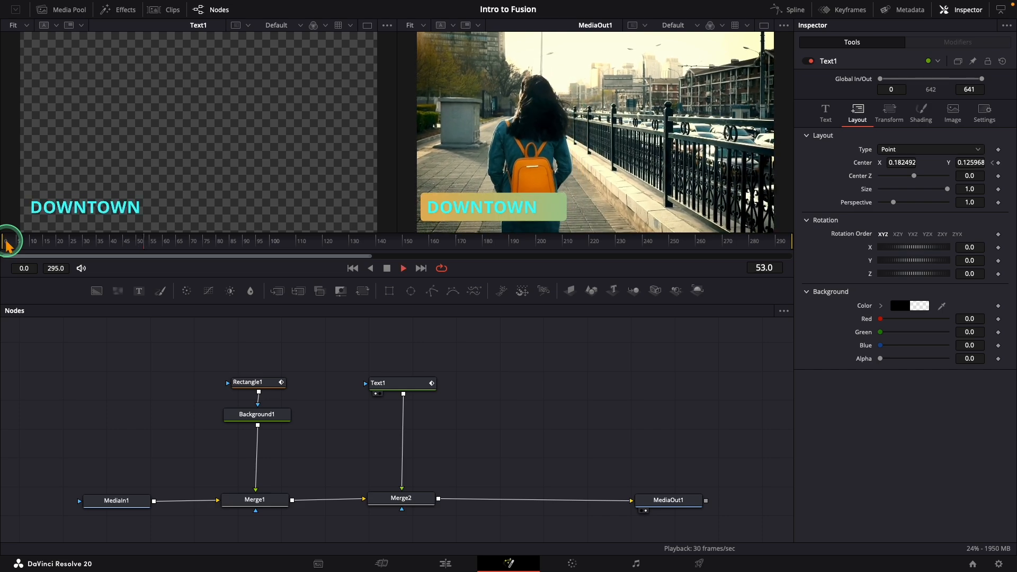
Step: Stop playback and, at frame 100, keyframe Text1's tracking at 1.013 and its shading opacity at 1.0
key(space)
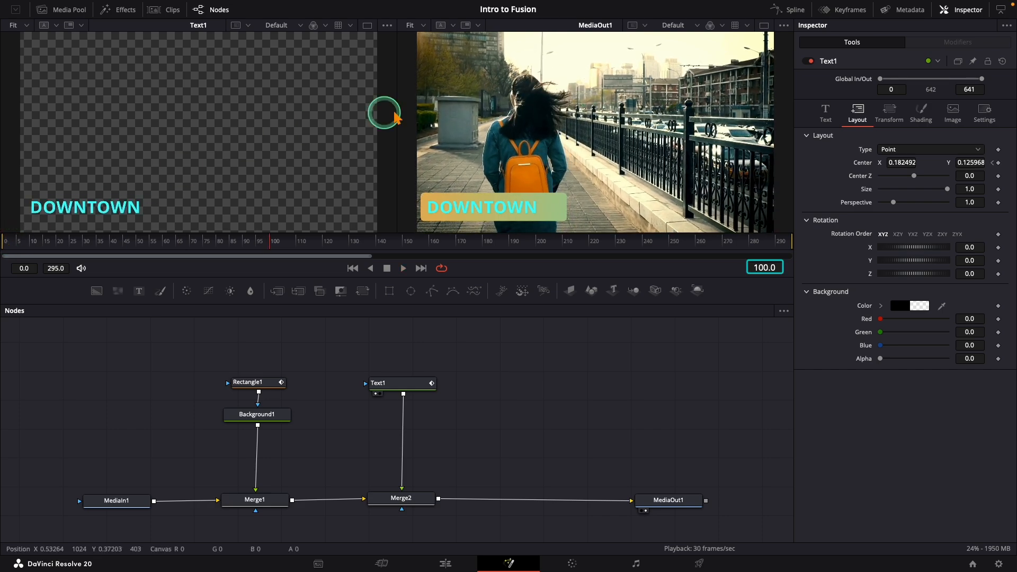
click(826, 112)
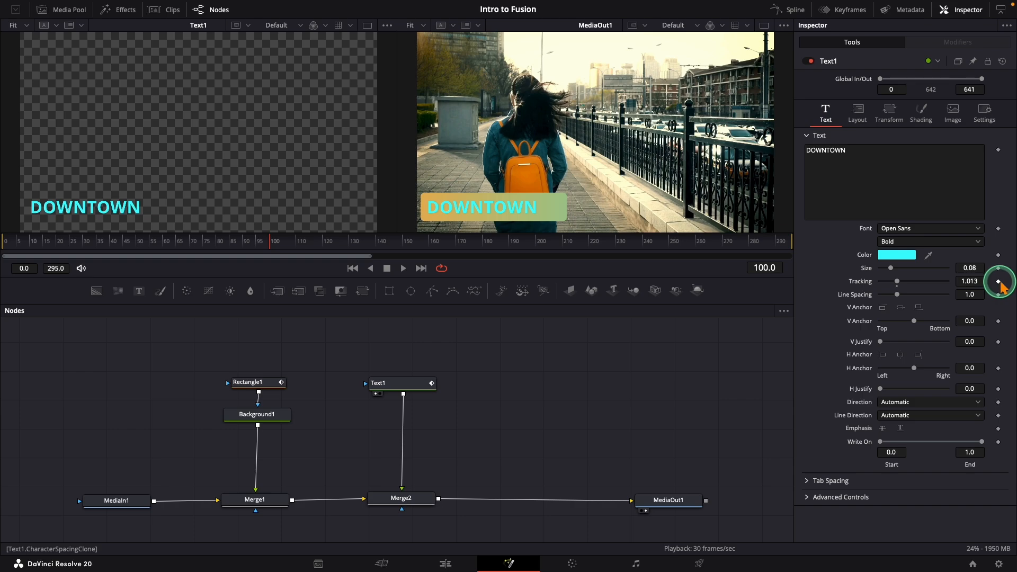
click(923, 114)
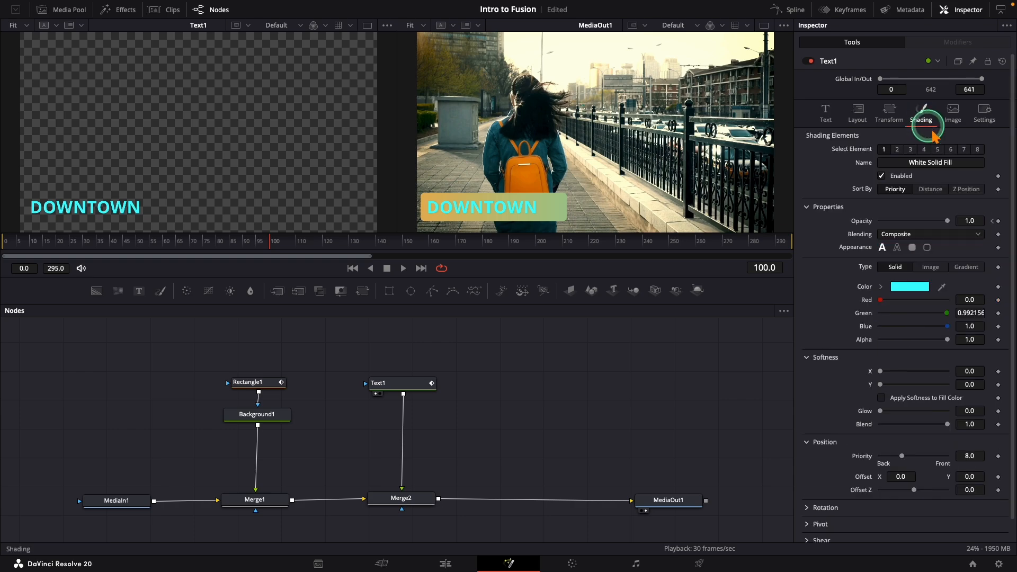
Step: At frame 110, keyframe Text1's tracking at 0.504 and its shading opacity at 0.0
key(Right)
key(Right)
key(Right)
key(Right)
key(Right)
key(Right)
key(Right)
key(Right)
key(Right)
key(Right)
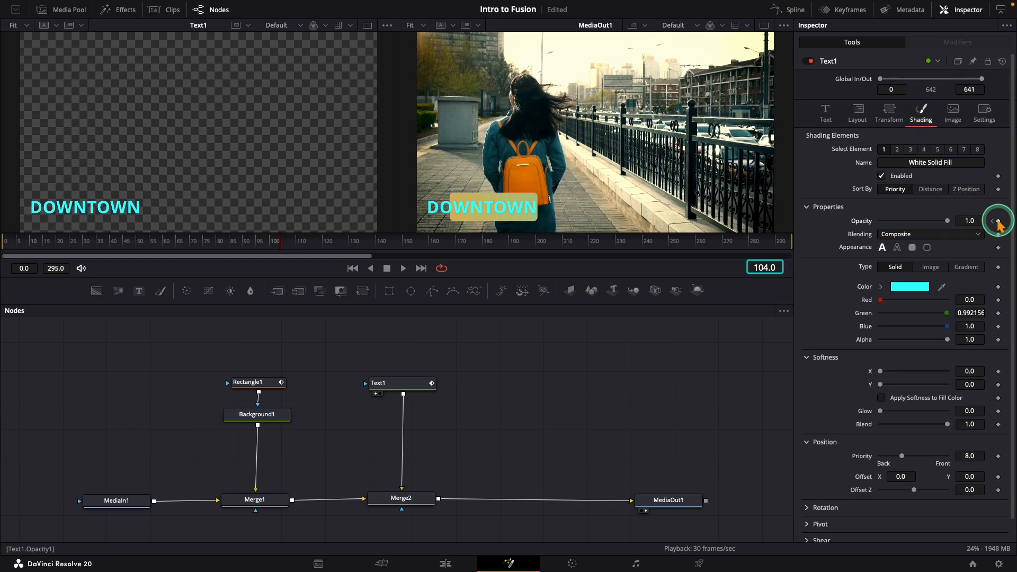
click(825, 114)
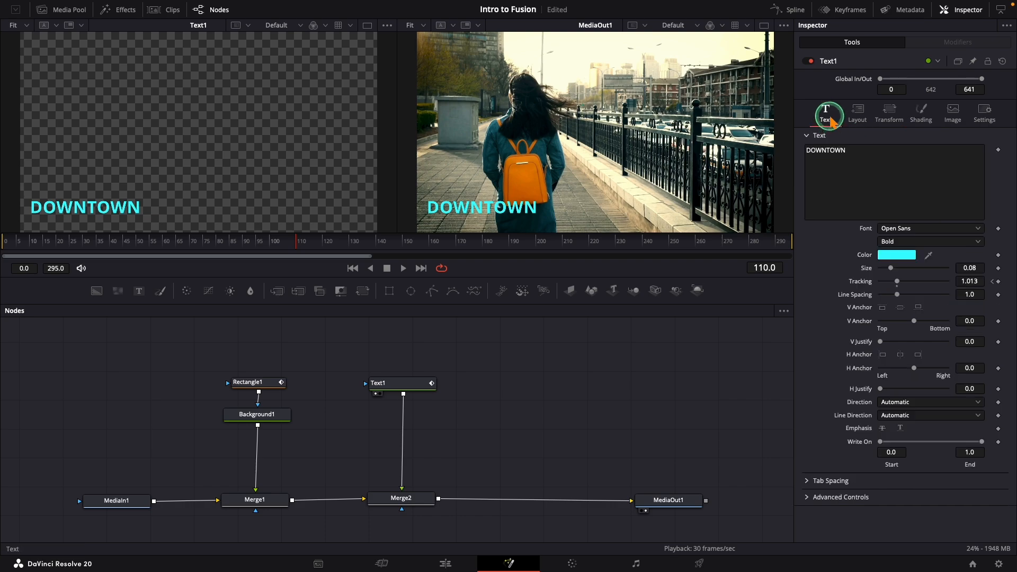
drag(898, 283, 893, 284)
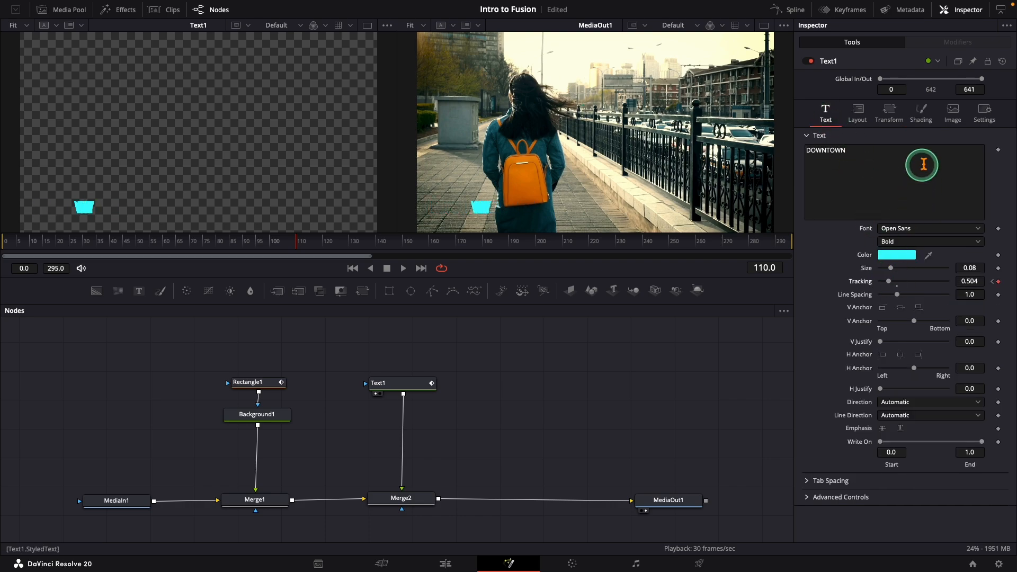
click(921, 112)
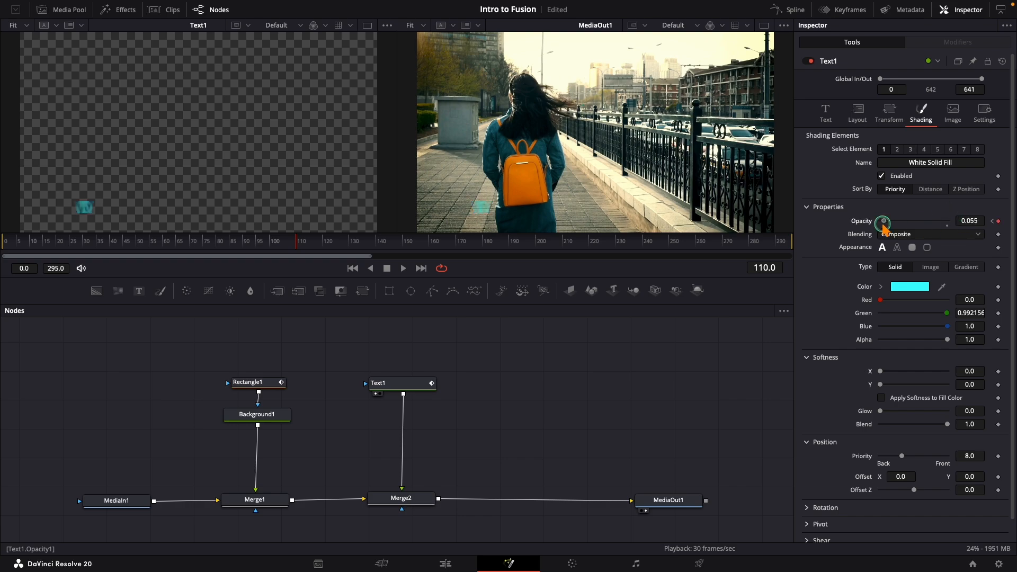
Step: Play the whole lower-third animation from frame 0 through the title's exit
drag(111, 250, 3, 249)
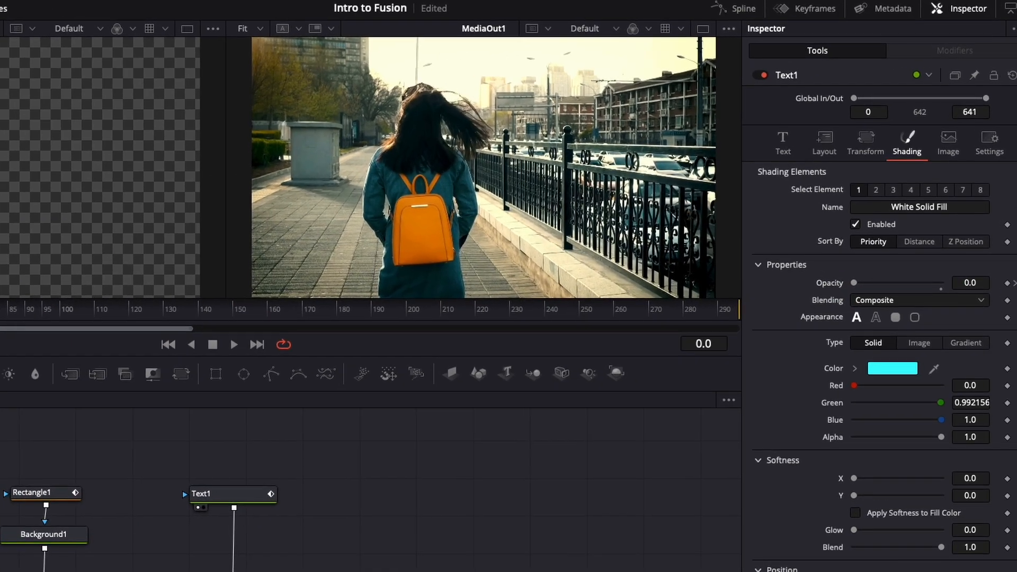
key(space)
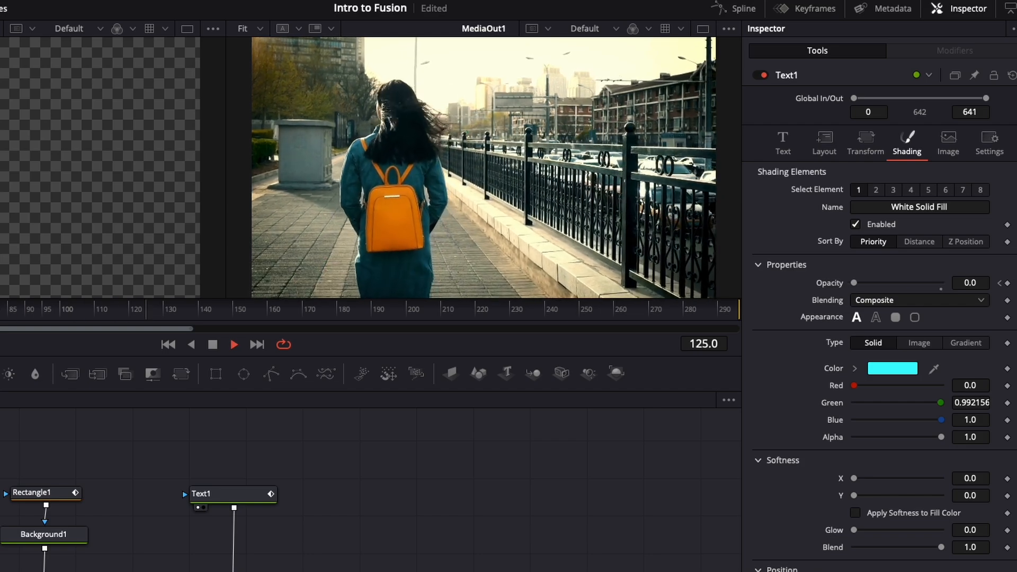
key(space)
Step: Switch to a single MediaOut1 viewer and scrub through the lower third's opening animation
click(42, 242)
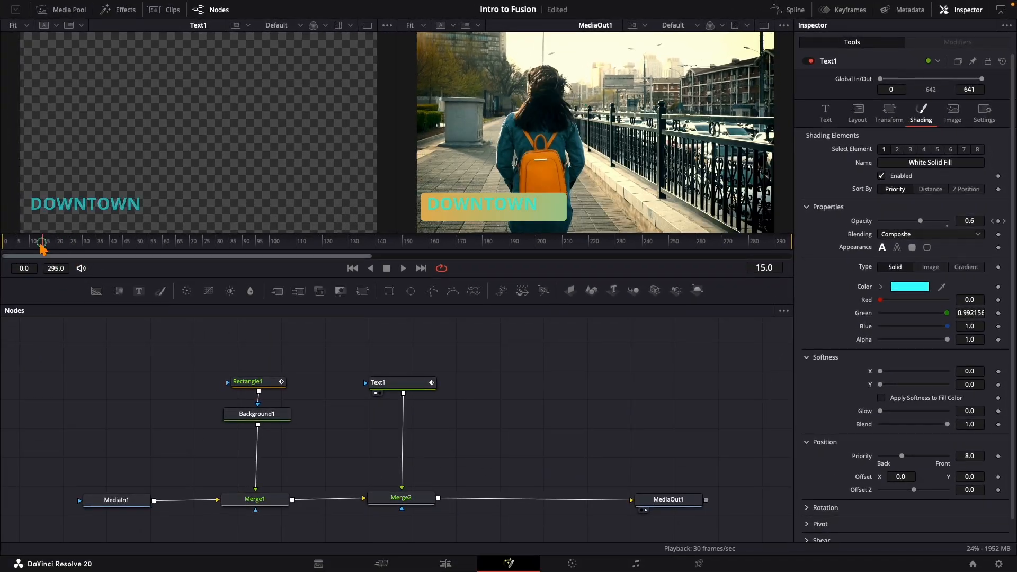
drag(41, 242, 15, 245)
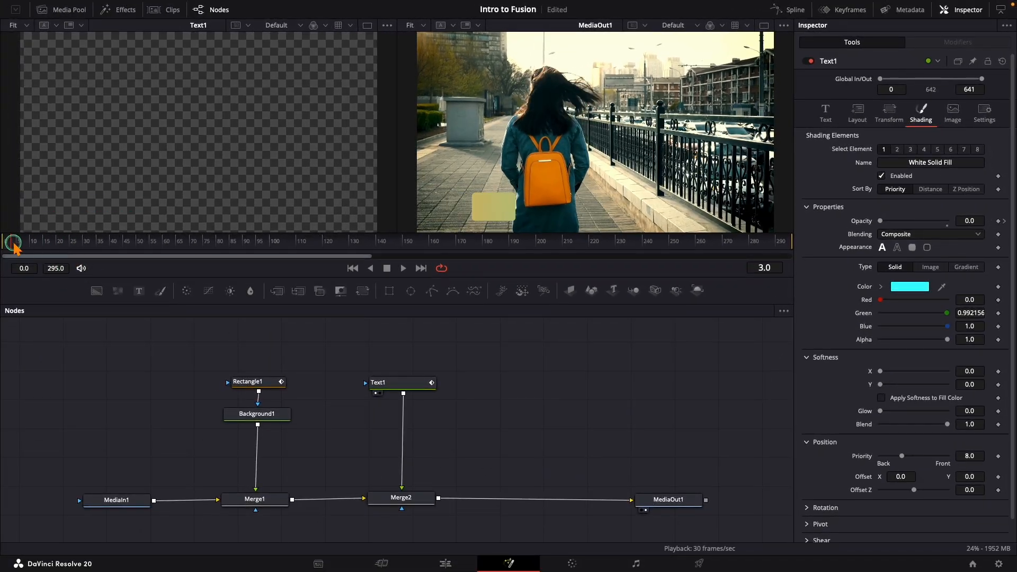
click(764, 25)
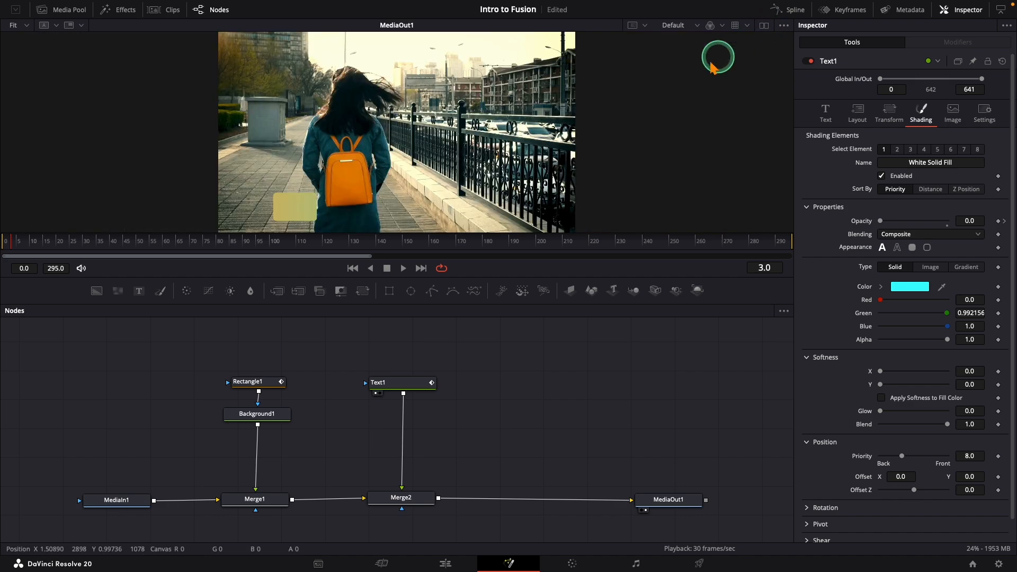
drag(27, 246, 85, 253)
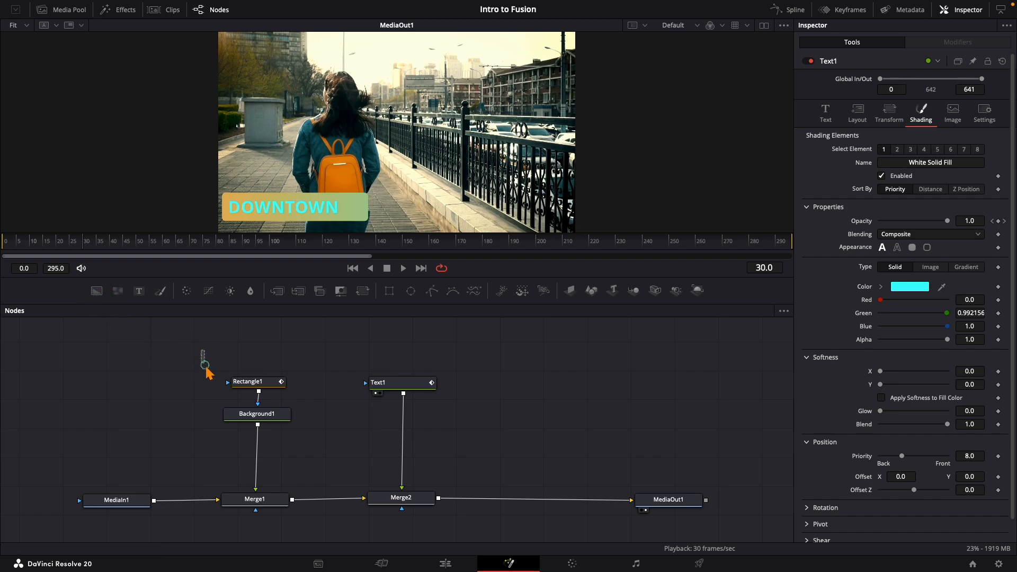
Step: Delete the Rectangle1, Background1, Text1, Merge1 and Merge2 nodes, leaving MediaIn1 feeding MediaOut1, and select MediaIn1
drag(206, 365, 397, 520)
drag(443, 528, 443, 526)
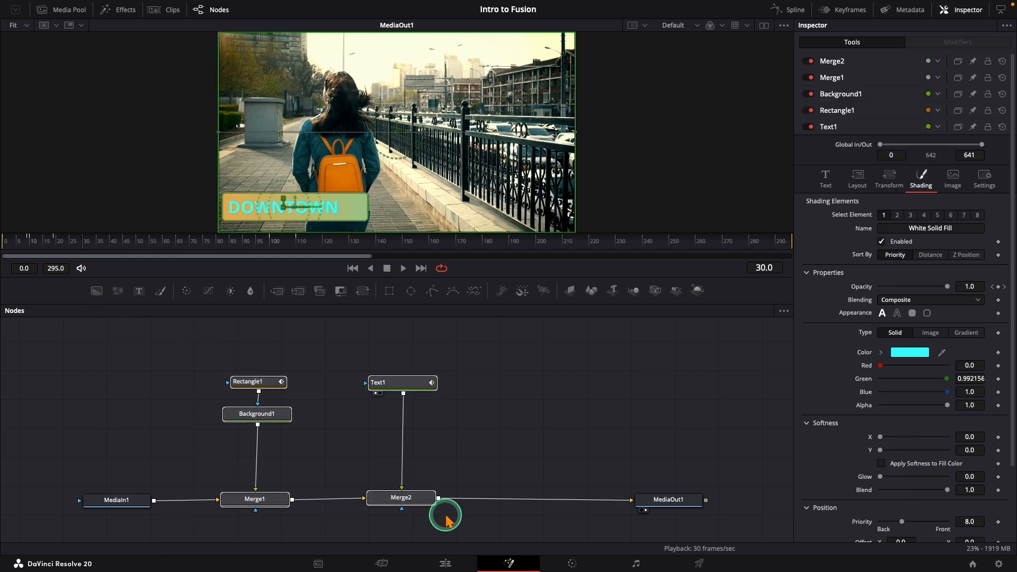
key(Delete)
click(131, 507)
drag(129, 504, 128, 504)
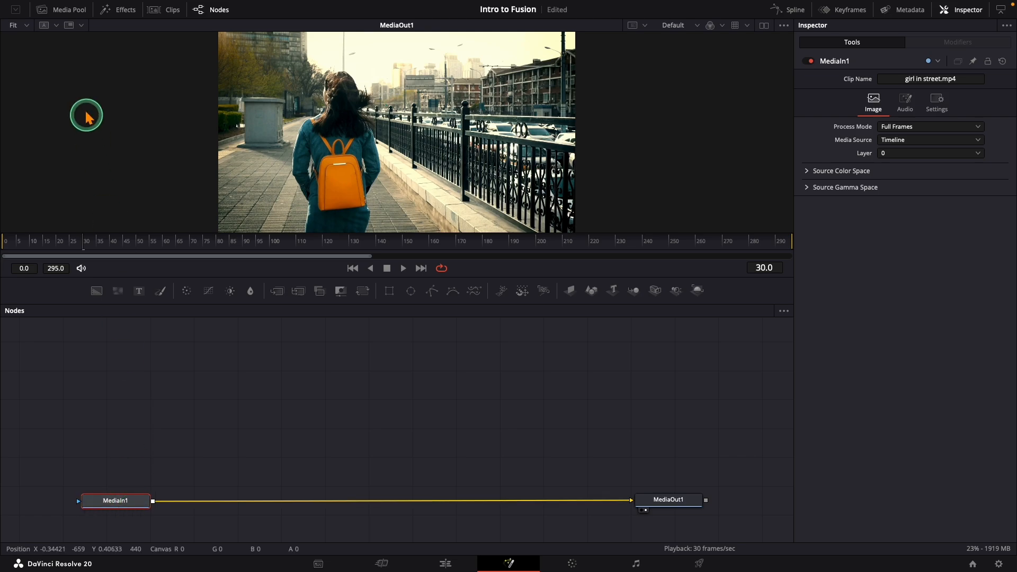
Step: Add keychain pink.png from the Media bin to the node graph and merge it over MediaIn1's output
click(59, 9)
click(31, 55)
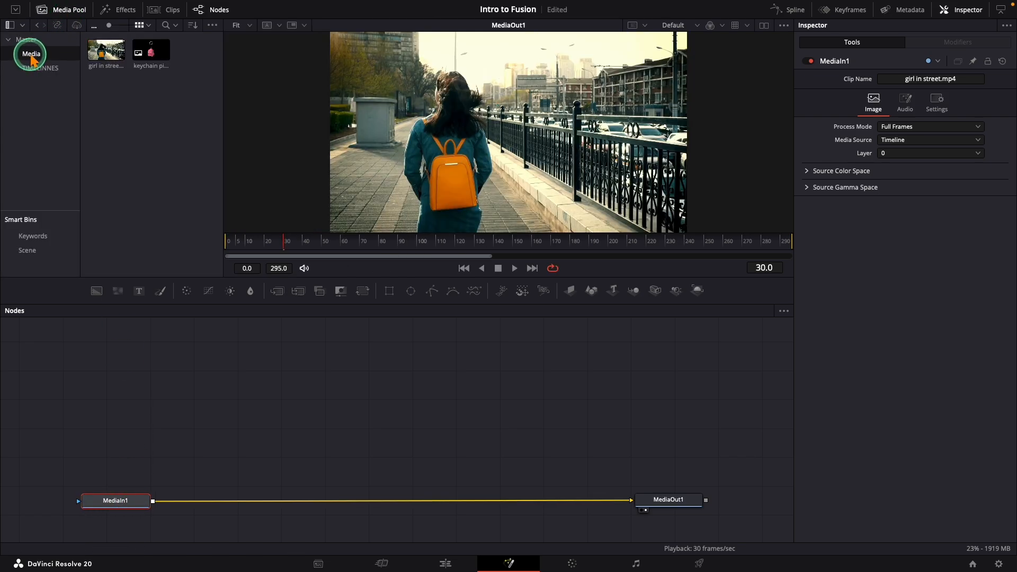
drag(144, 48, 359, 369)
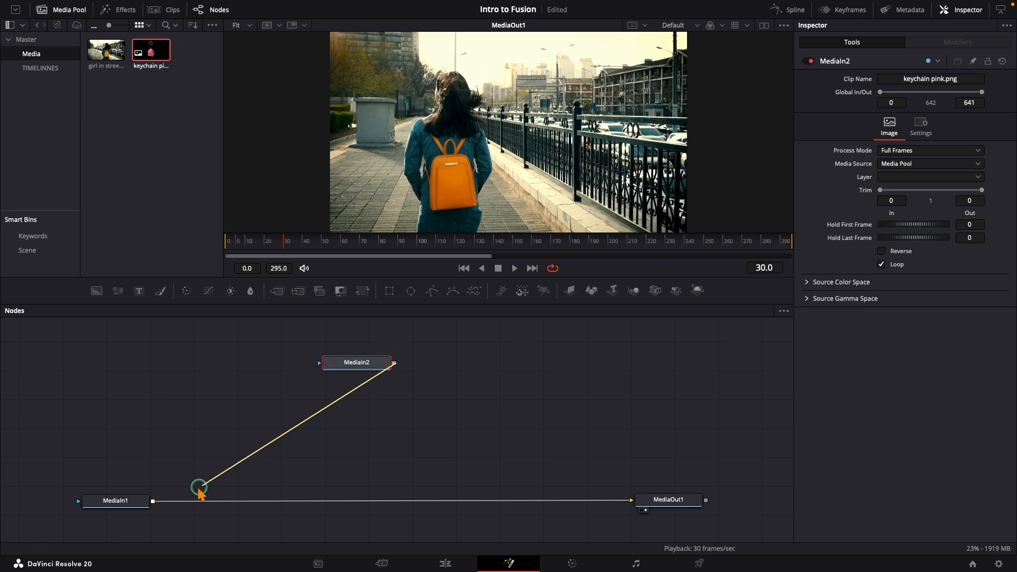
drag(199, 488, 154, 507)
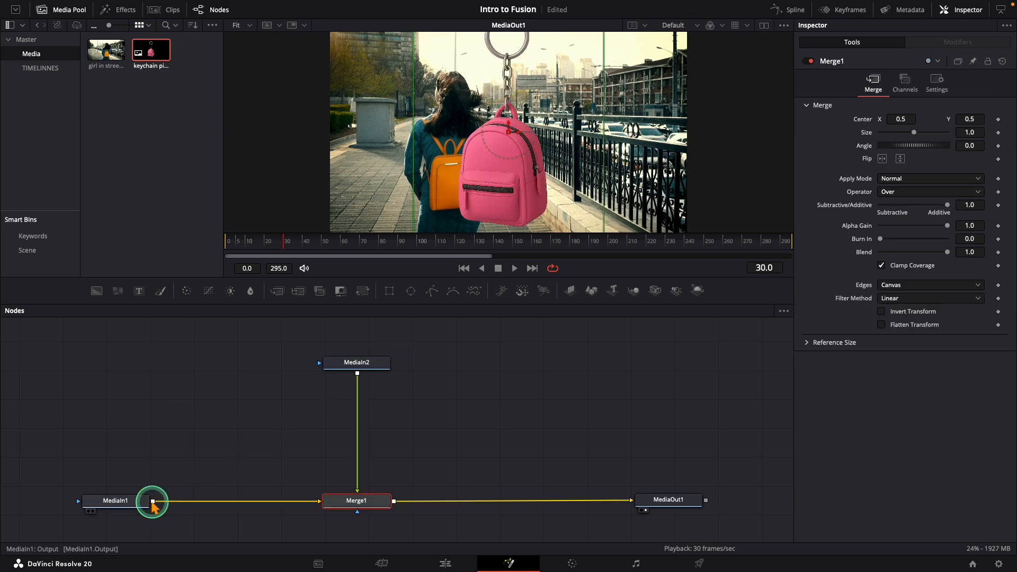
Step: Insert a Transform node after MediaIn2, set its size to 0.16, and position the keychain over the woman's orange backpack
click(351, 363)
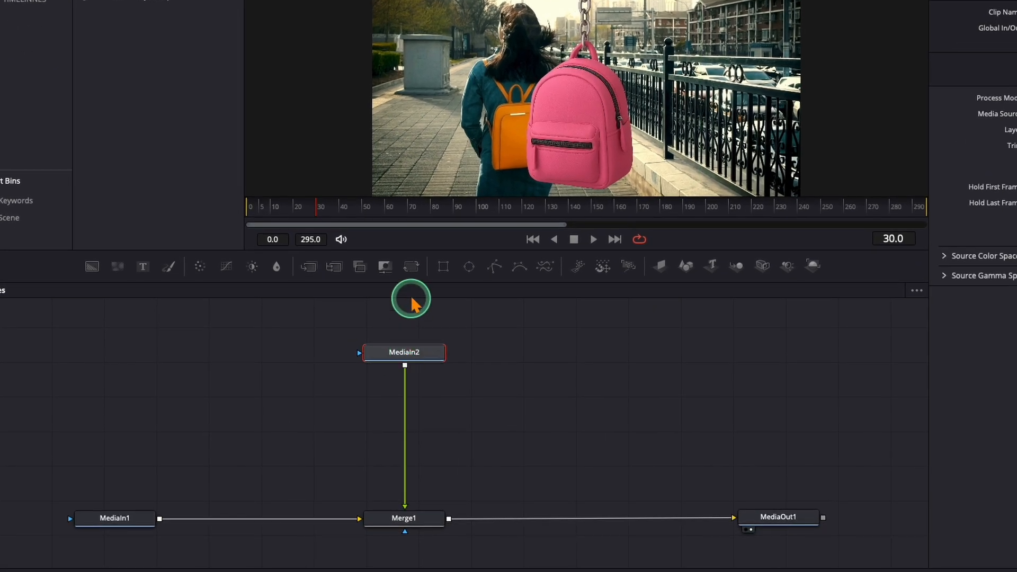
click(412, 266)
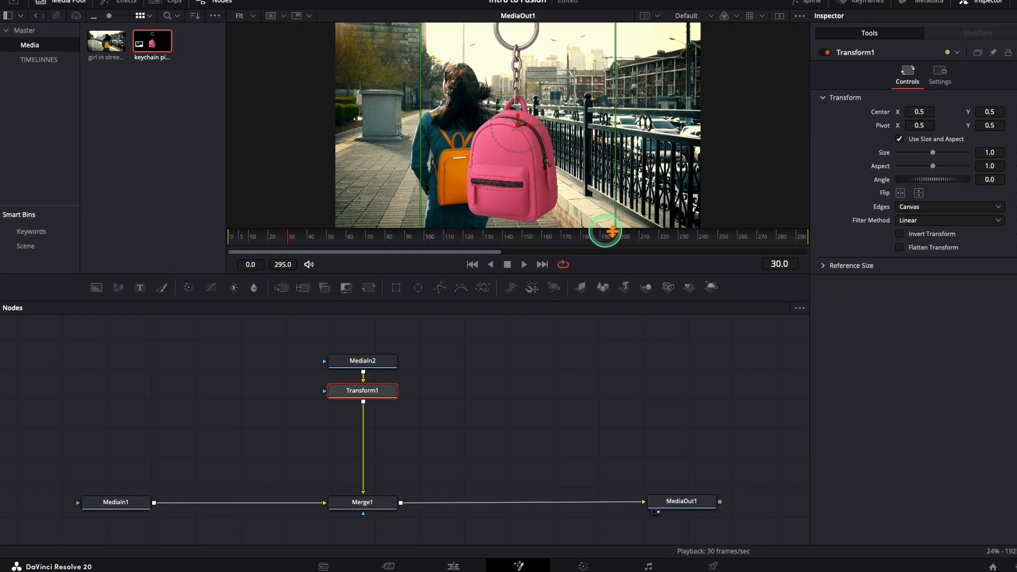
drag(915, 160, 886, 160)
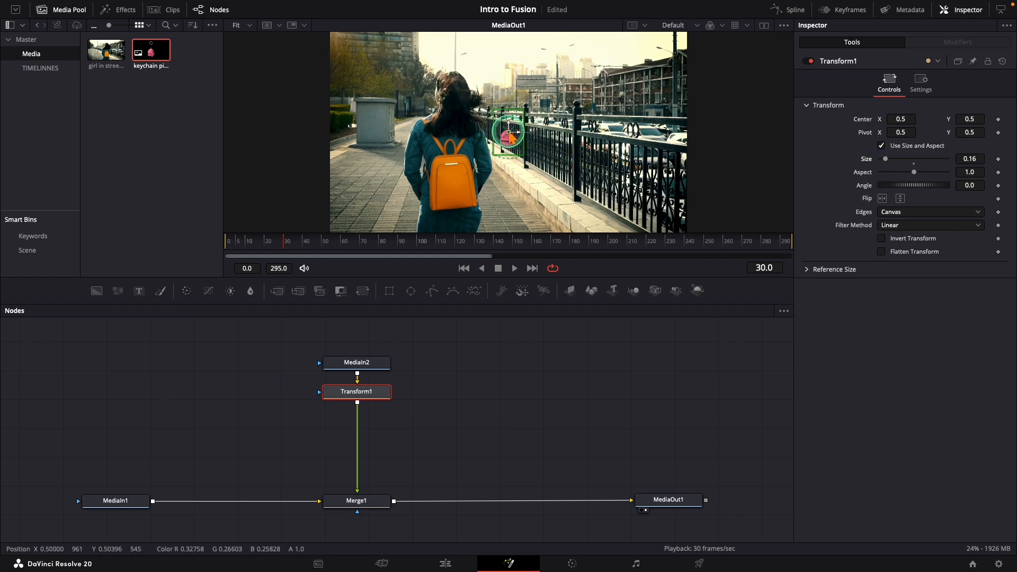
drag(512, 136, 456, 170)
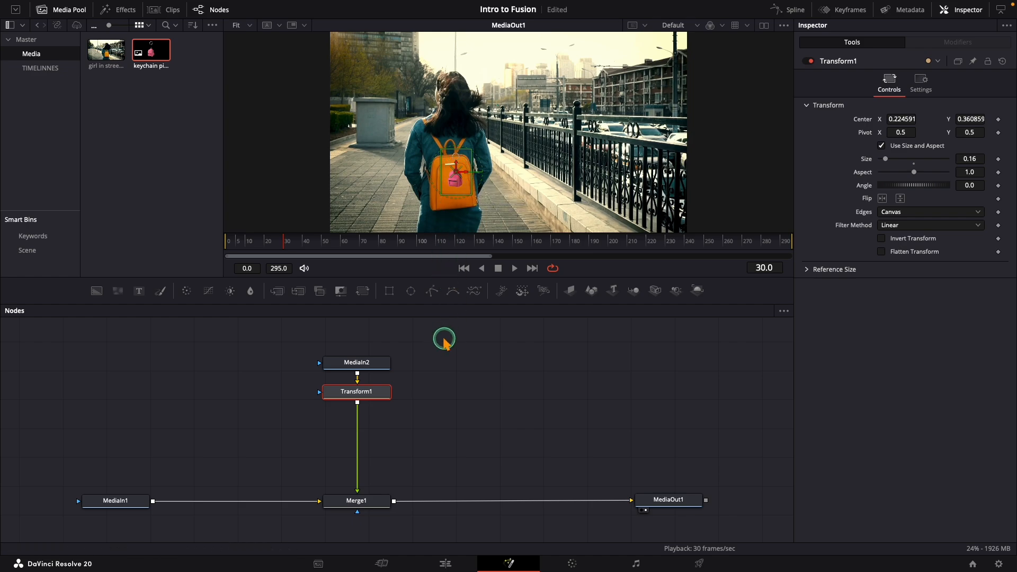
Step: Insert a Drop Shadow node between MediaIn2 and Transform1 with strength 0.504, drop angle 38.1 and blur 0.545
drag(355, 392, 356, 428)
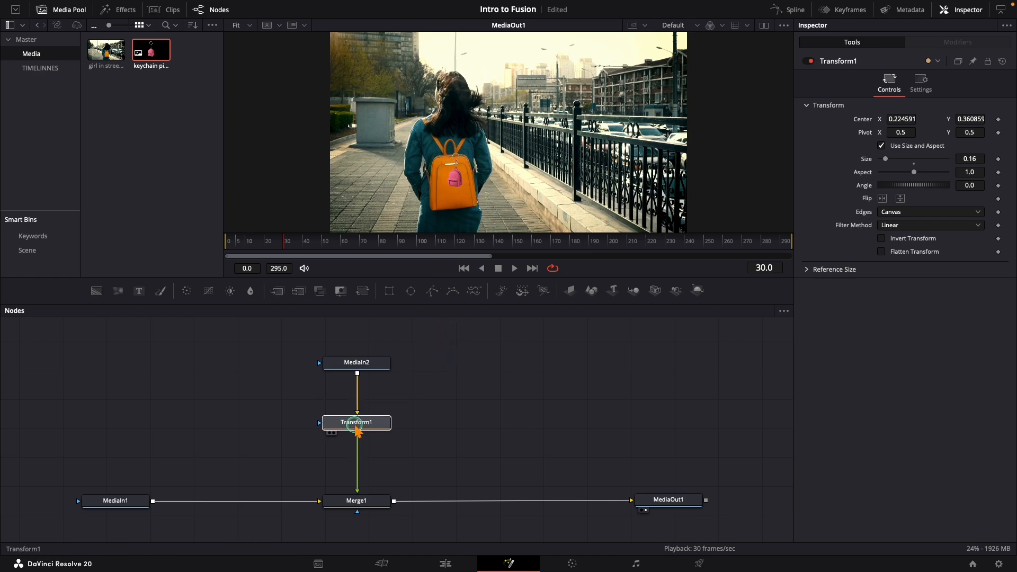
click(359, 363)
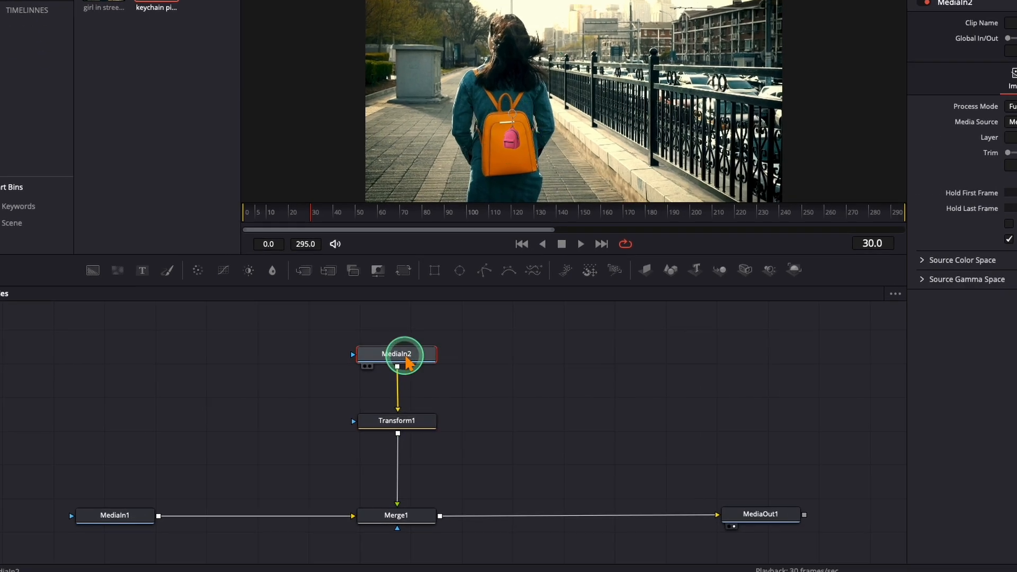
key(shift+space)
text(Soft Glowdrop)
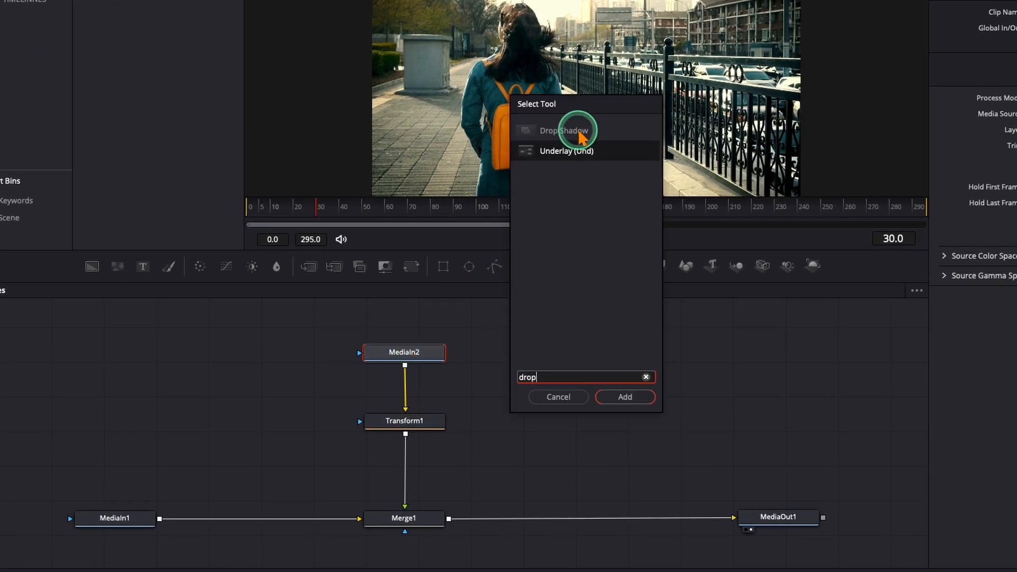
click(564, 131)
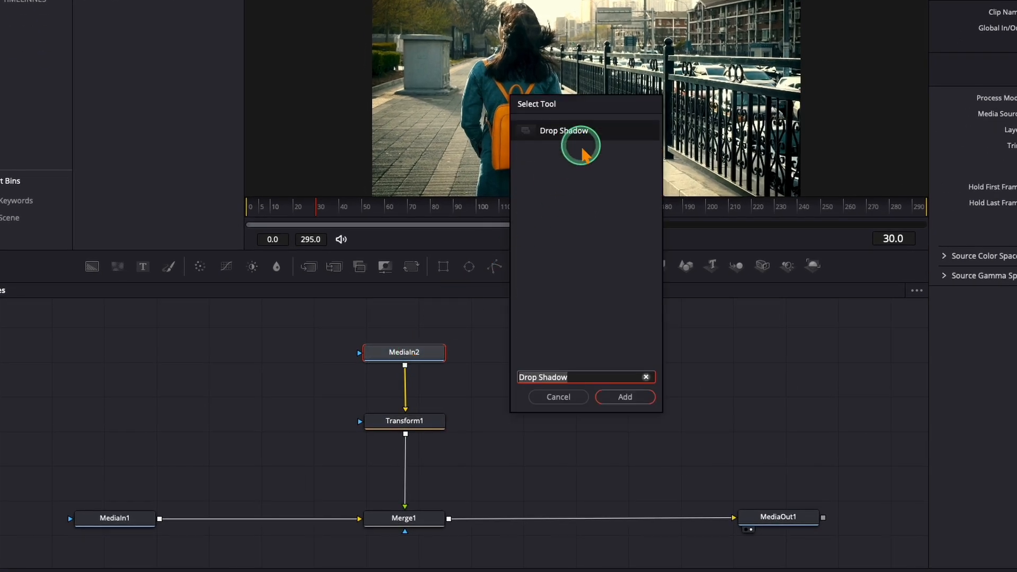
click(625, 397)
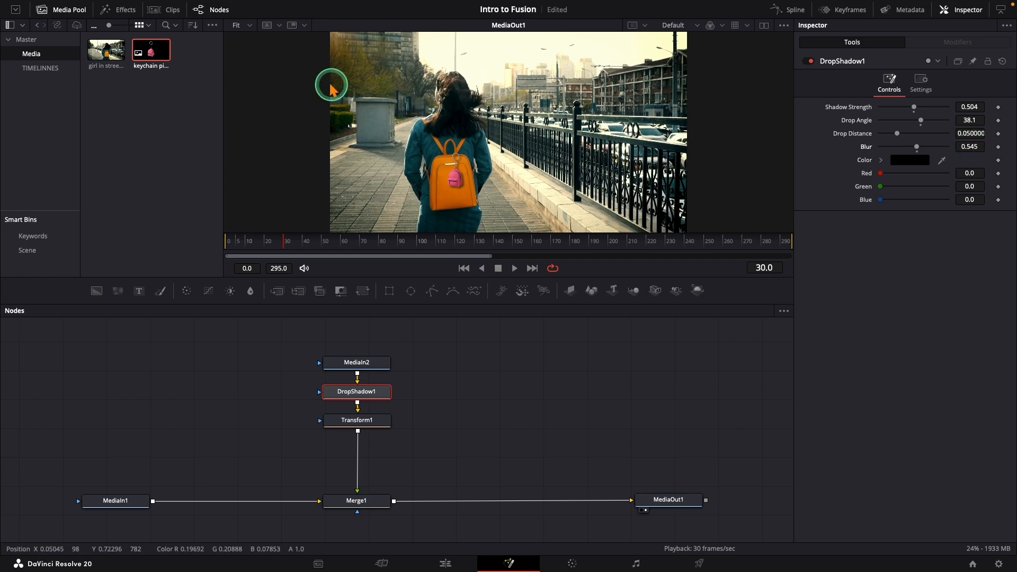
Step: Hide the Media Pool and play the composite from frame 0 to check the keychain against the moving backpack
click(68, 9)
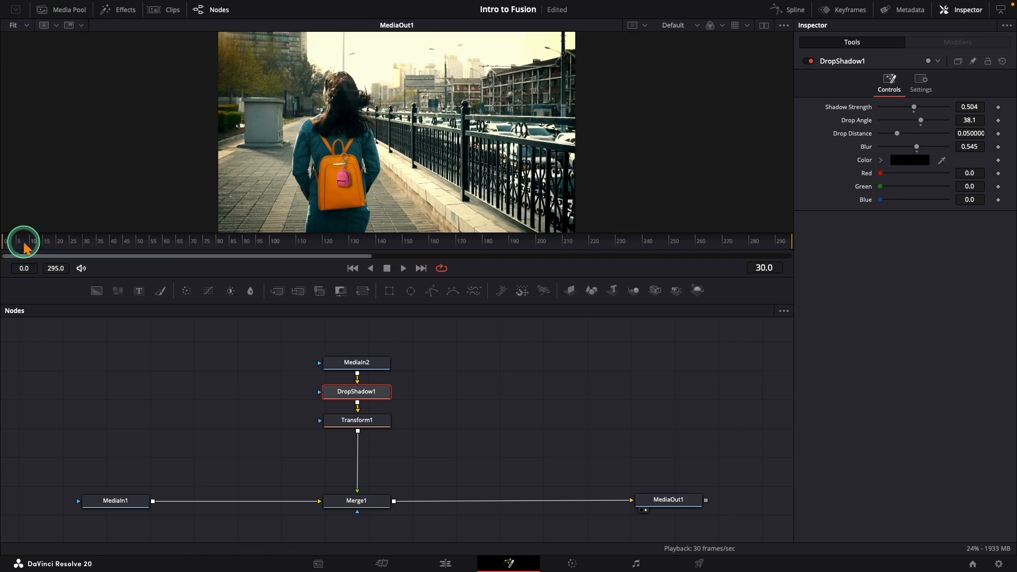
click(8, 243)
key(space)
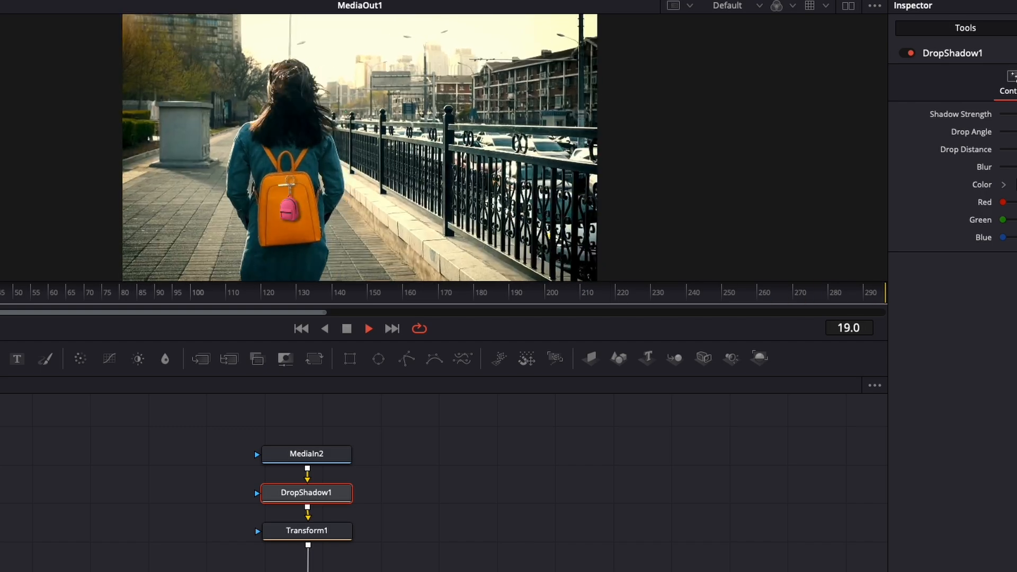
key(space)
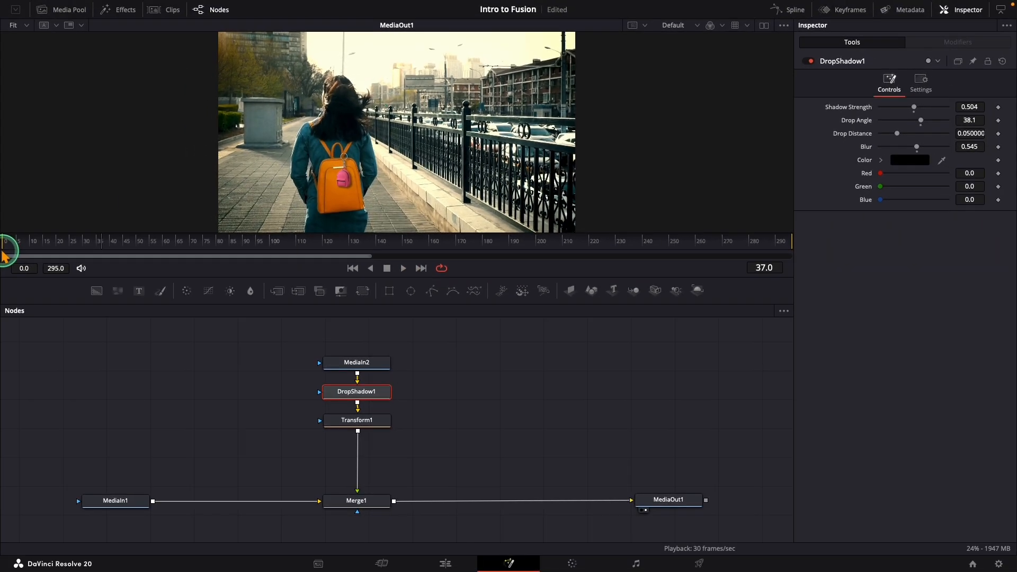
Step: Delete Merge1 and insert a Tracker node between MediaIn1 and MediaOut1, below the keychain nodes
click(364, 506)
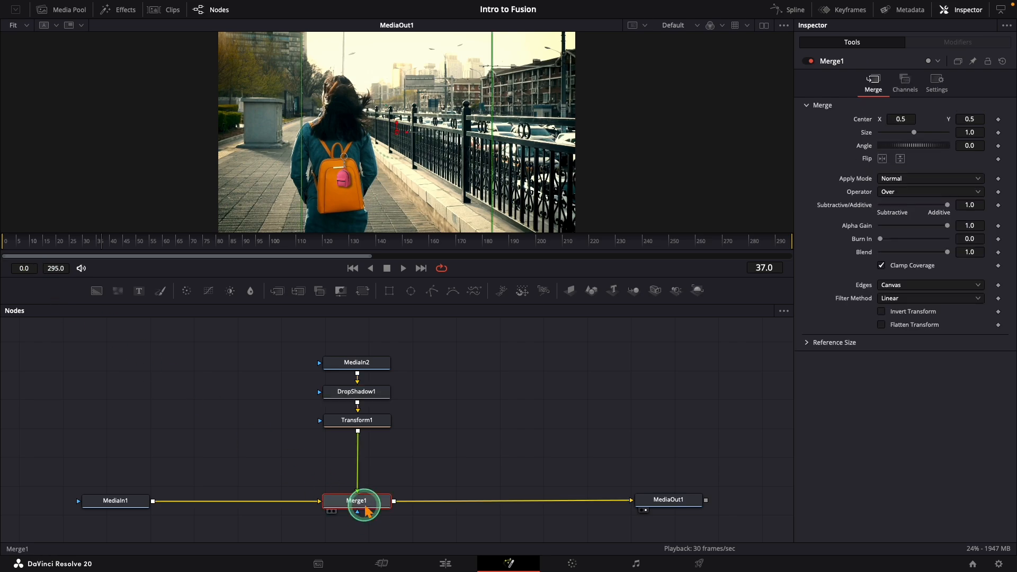
key(Delete)
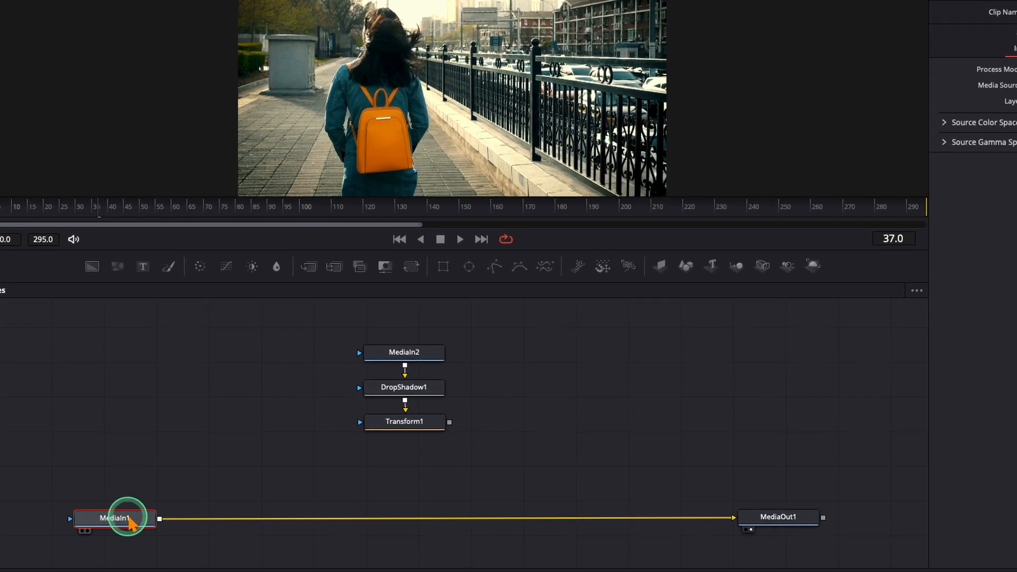
key(shift+space)
text(tracker)
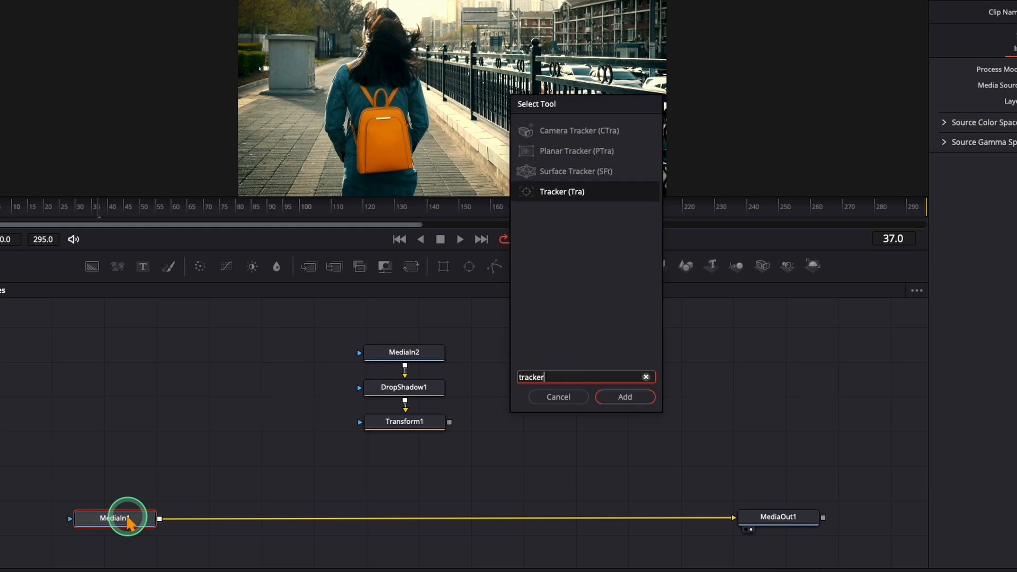
click(536, 192)
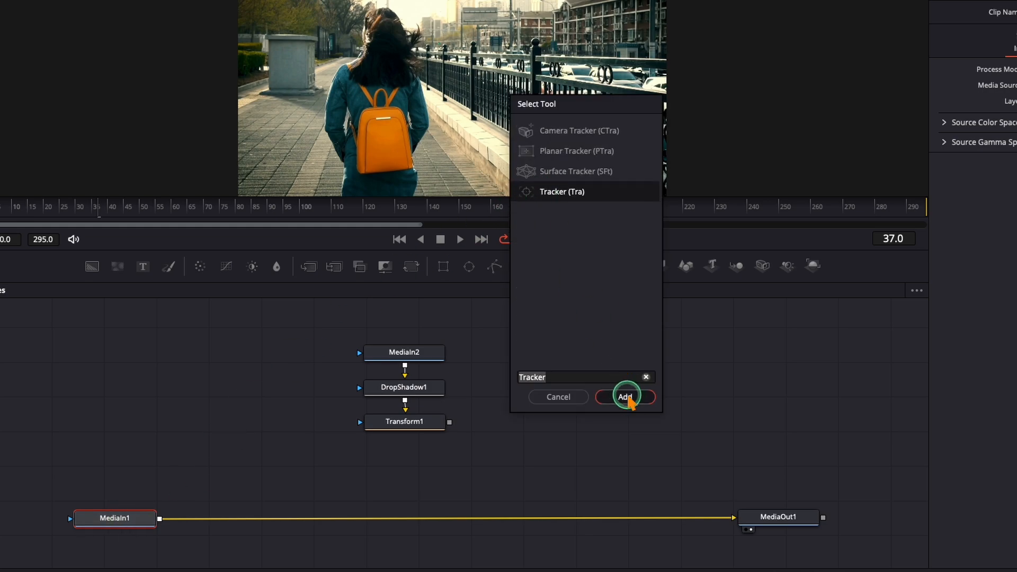
click(627, 397)
drag(216, 517, 405, 521)
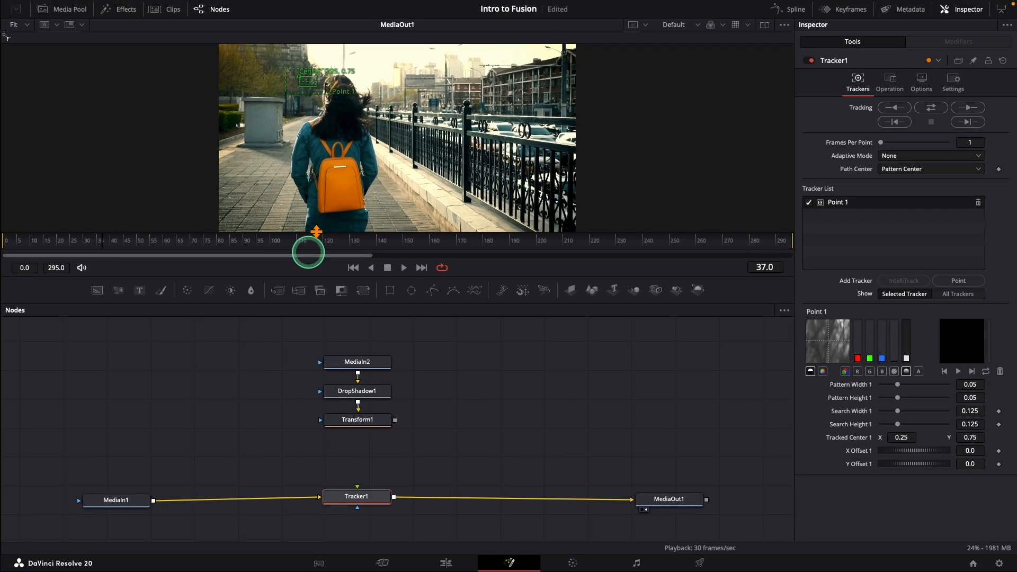
Step: Shrink the tracker point, place it on the orange backpack's metal tag at frame 0, and track forward through the clip
drag(318, 86, 324, 98)
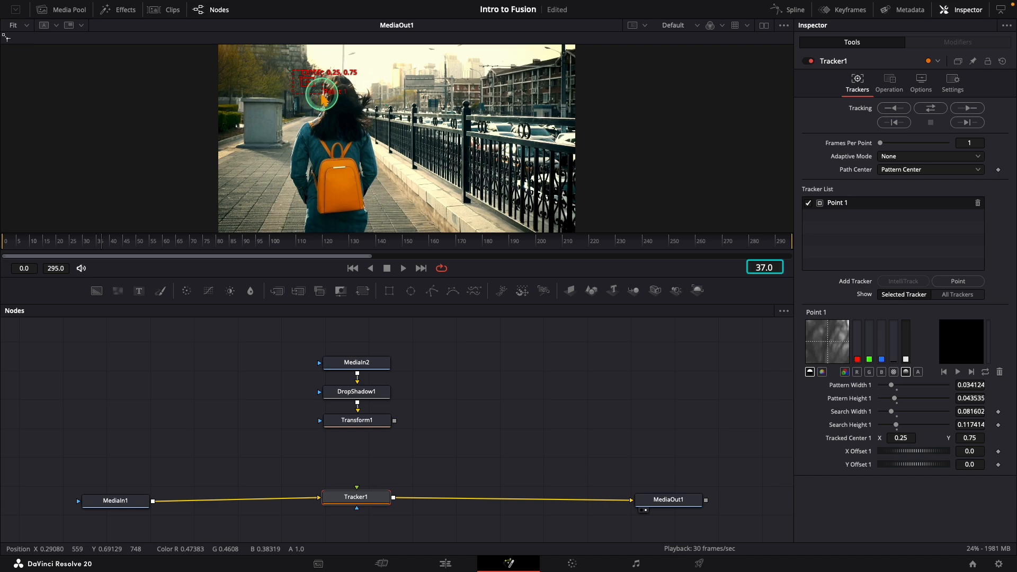
drag(48, 245, 3, 246)
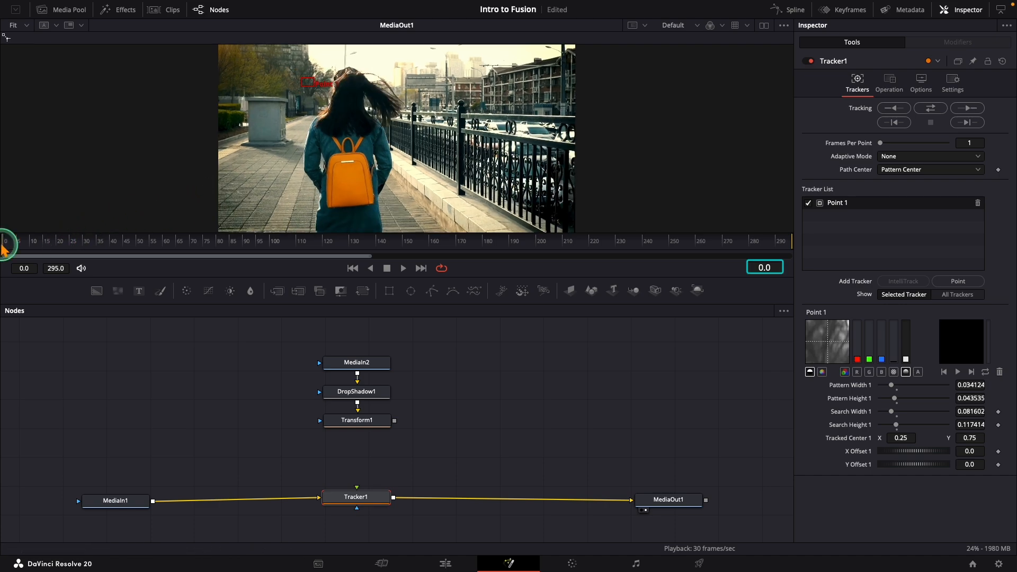
drag(300, 80, 341, 158)
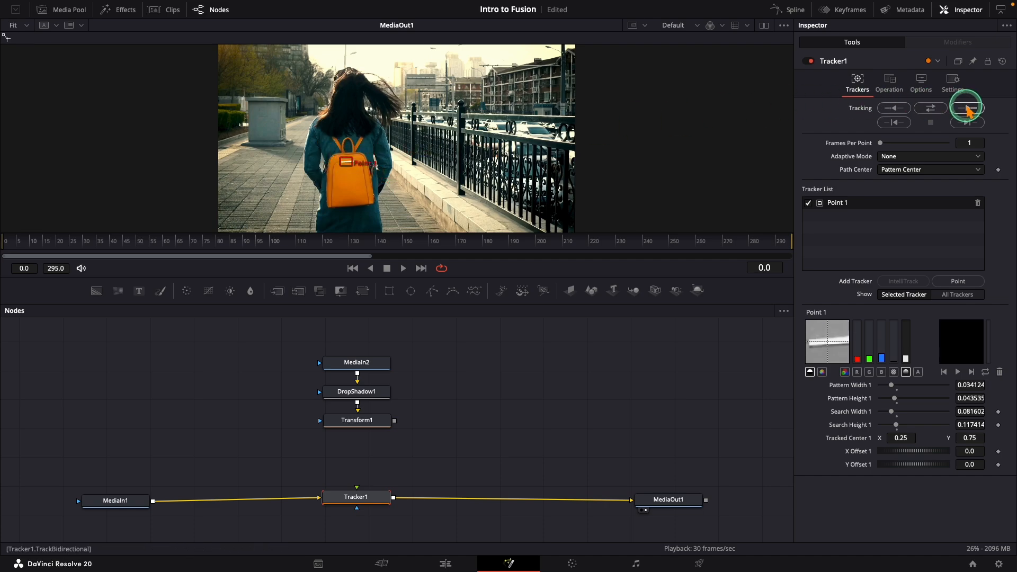
click(967, 108)
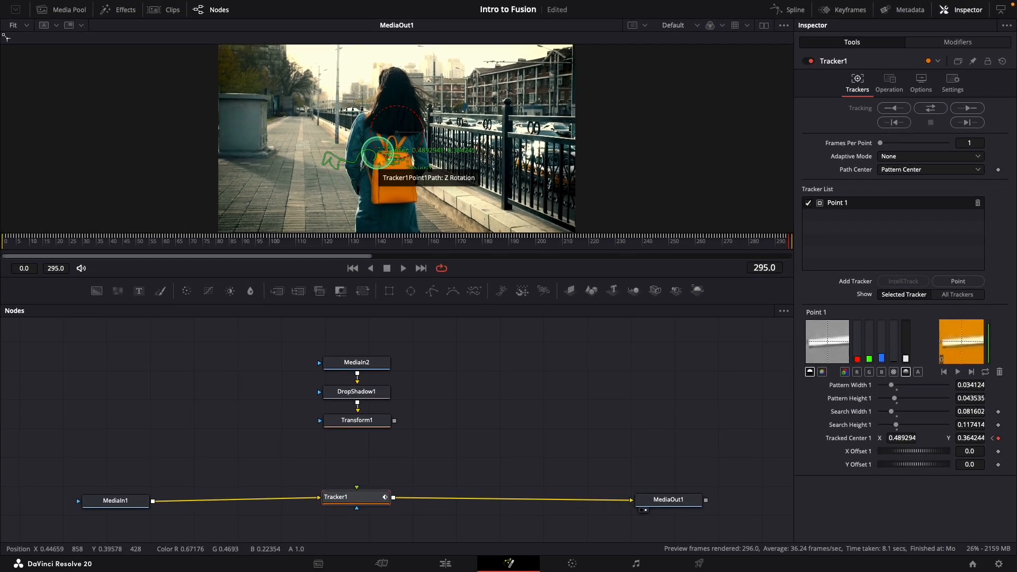
Step: Connect Transform1's output to Tracker1's foreground input and set the tracker's operation to Match Move
drag(395, 421, 357, 487)
click(416, 409)
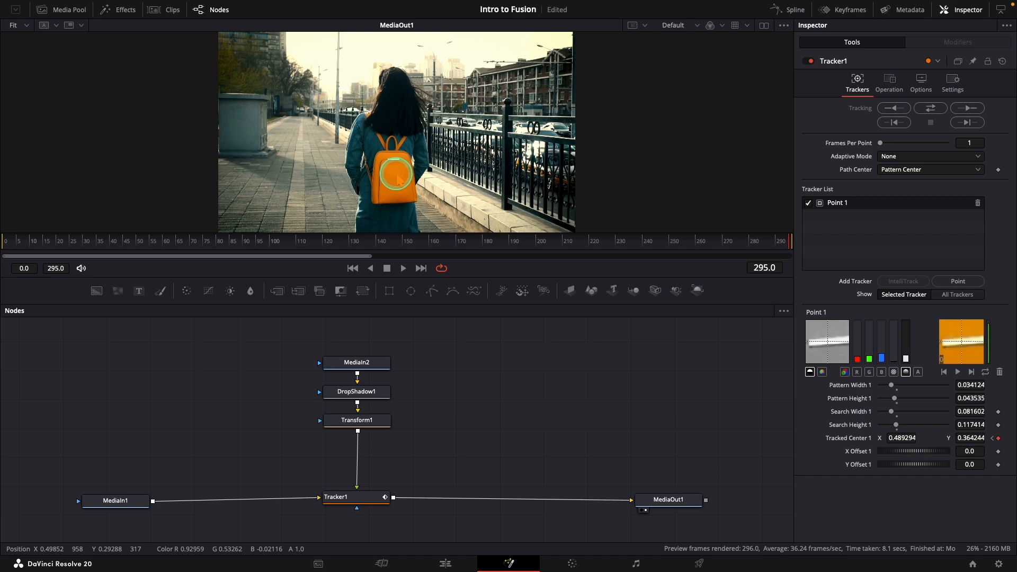
click(366, 499)
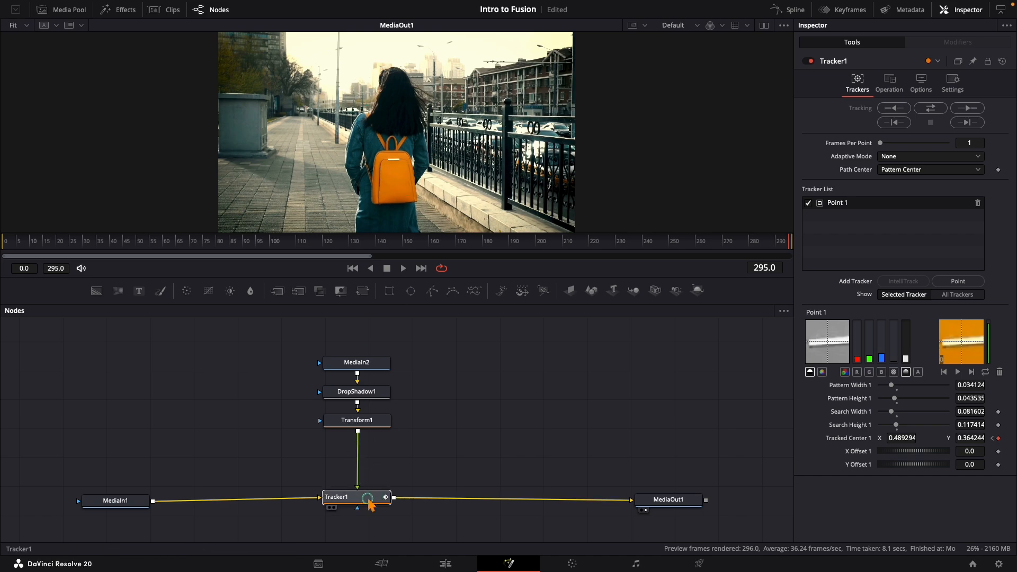
click(889, 84)
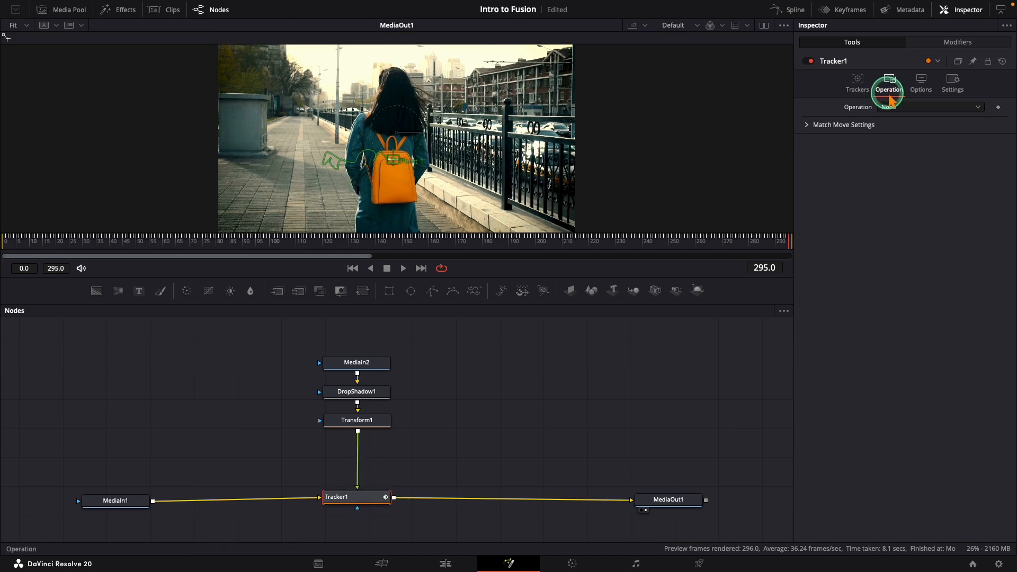
click(895, 107)
click(896, 123)
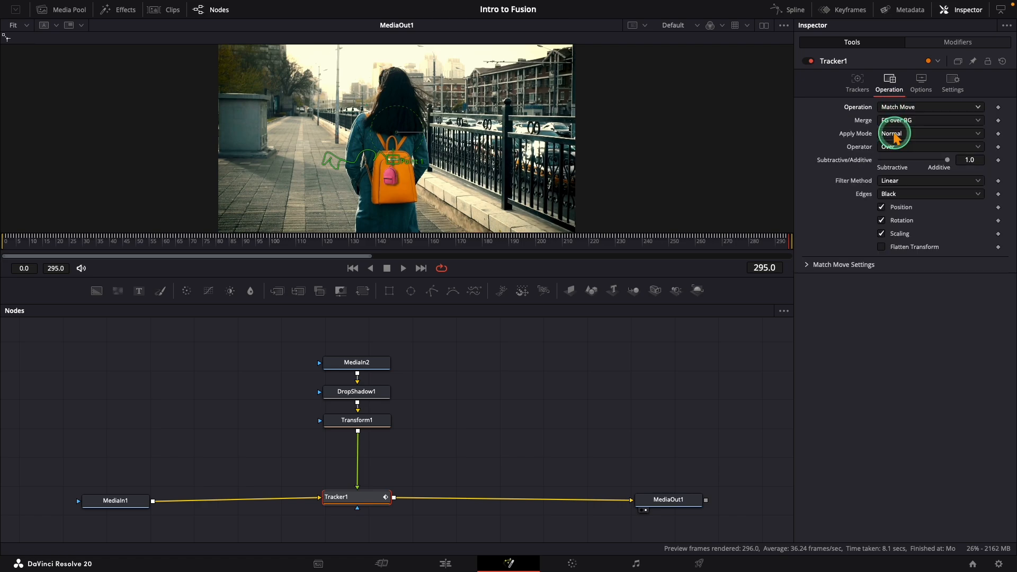
Step: Play the tracked composite from frame 0 and inspect the keychain's attachment to the backpack up close
click(42, 326)
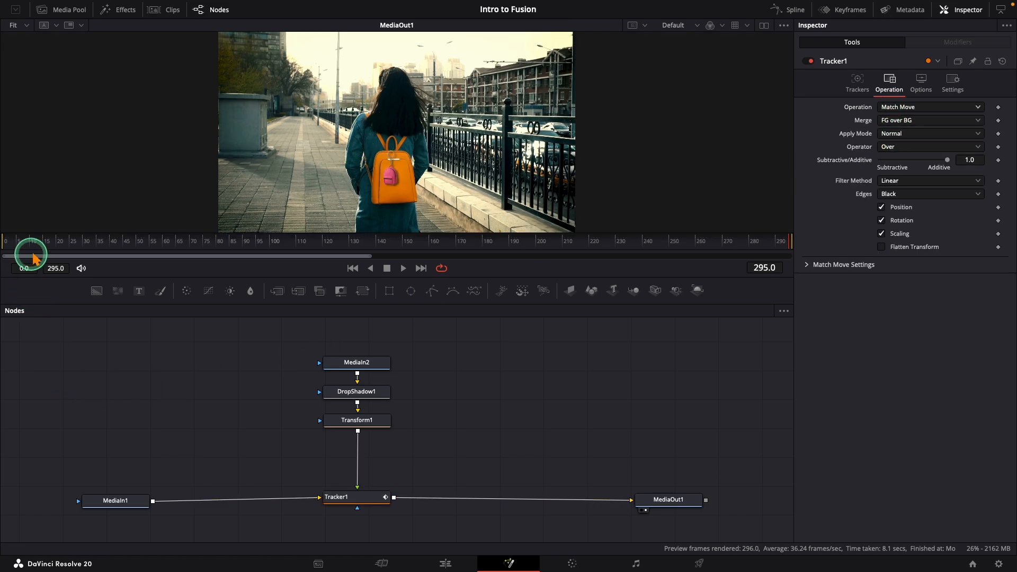
drag(24, 246, 3, 249)
key(space)
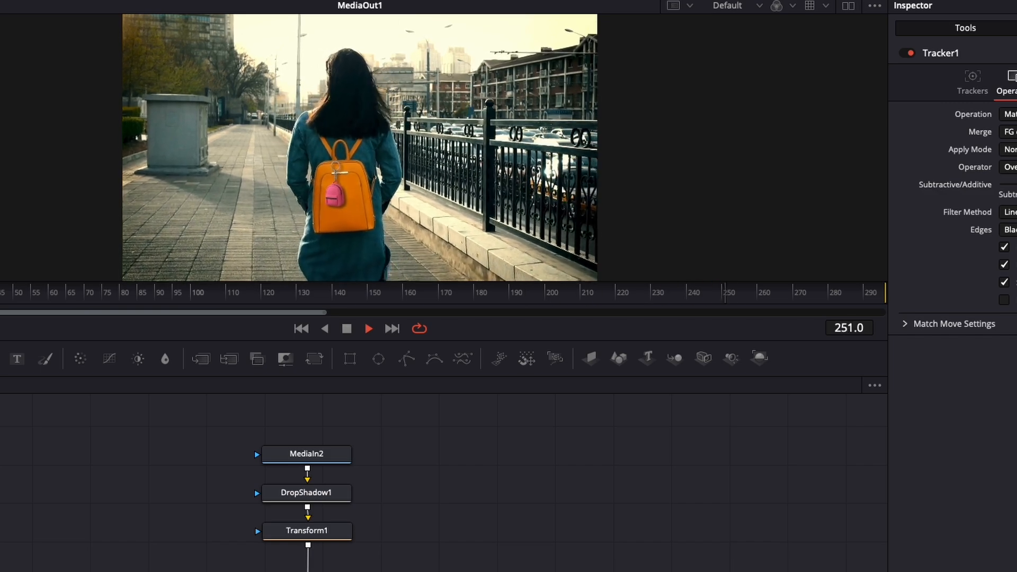
key(space)
scroll(344, 180, down, 2)
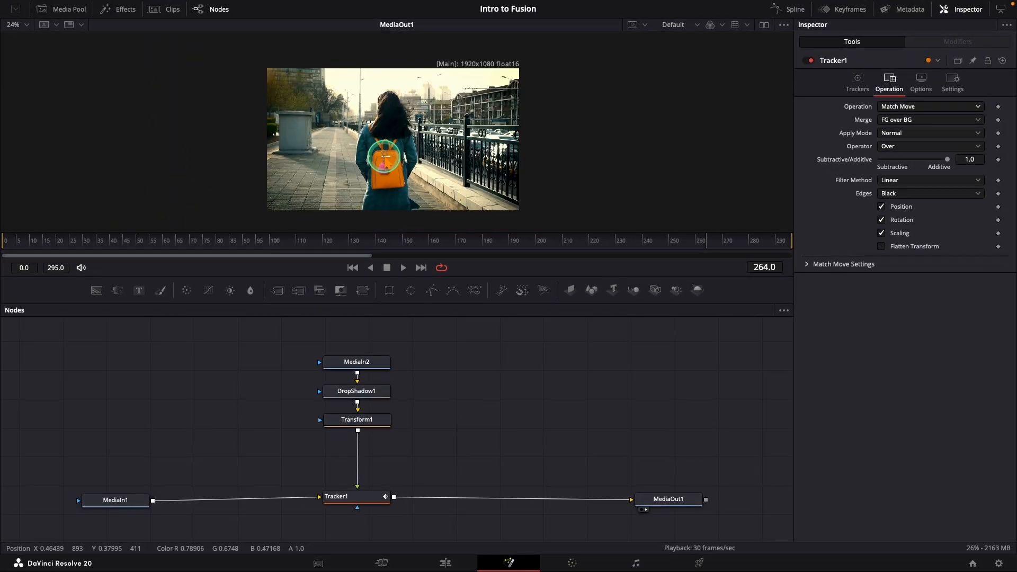
scroll(385, 160, up, 4)
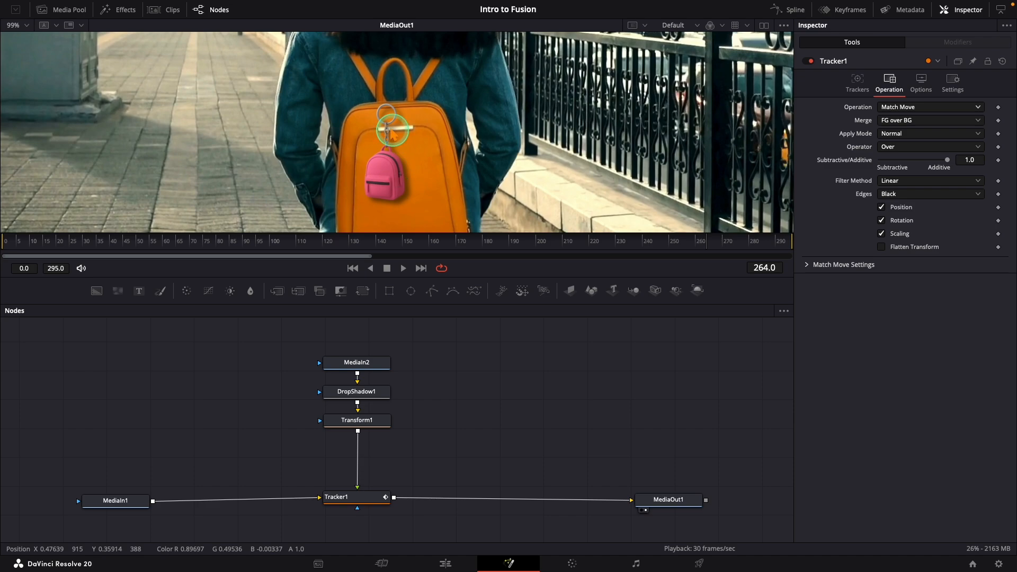
drag(393, 134, 391, 110)
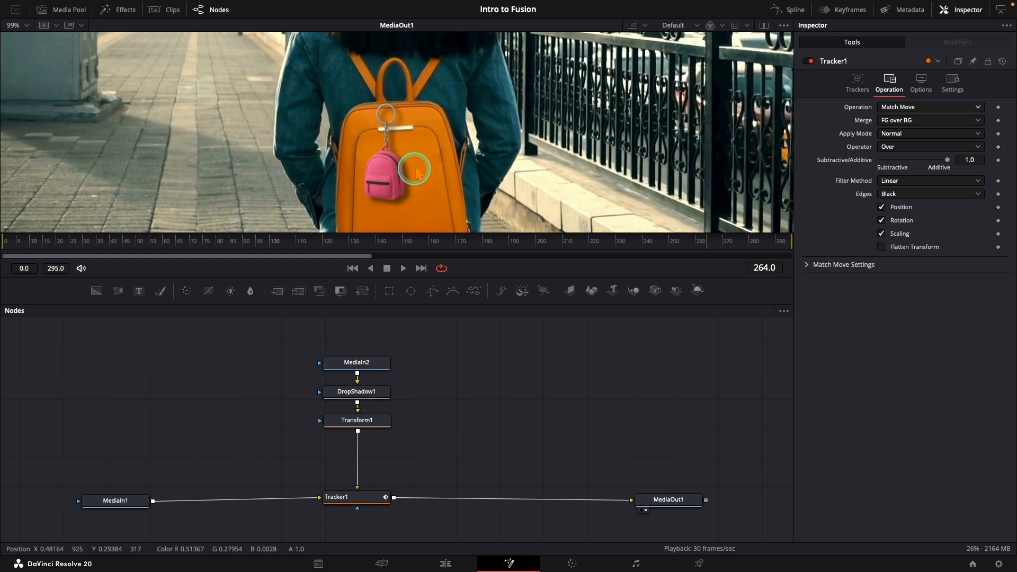
drag(314, 345, 486, 453)
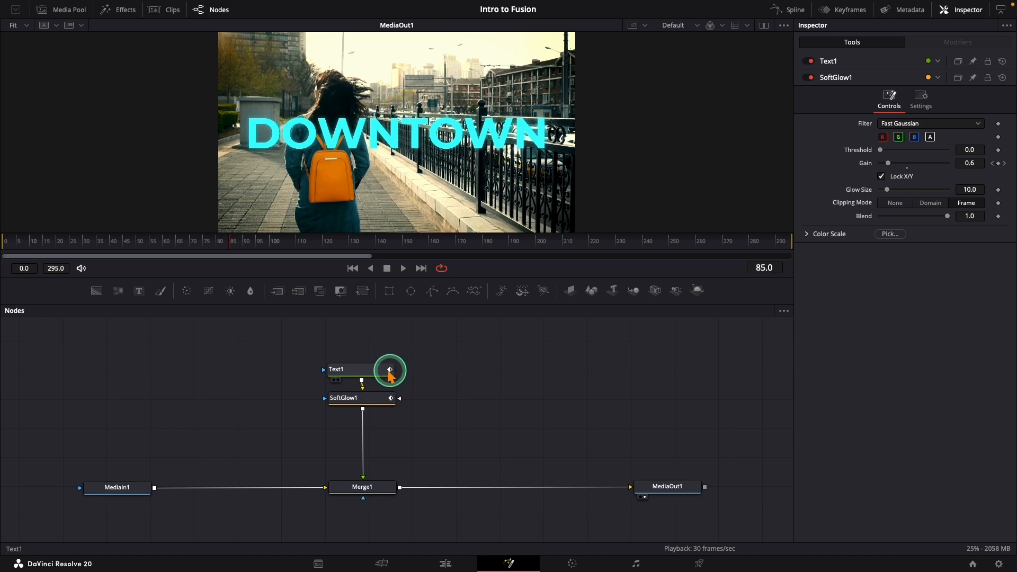
Step: Select the Text1 and SoftGlow1 nodes together and create a macro from them, moving the Macro Editor clear of the nodes
right_click(367, 375)
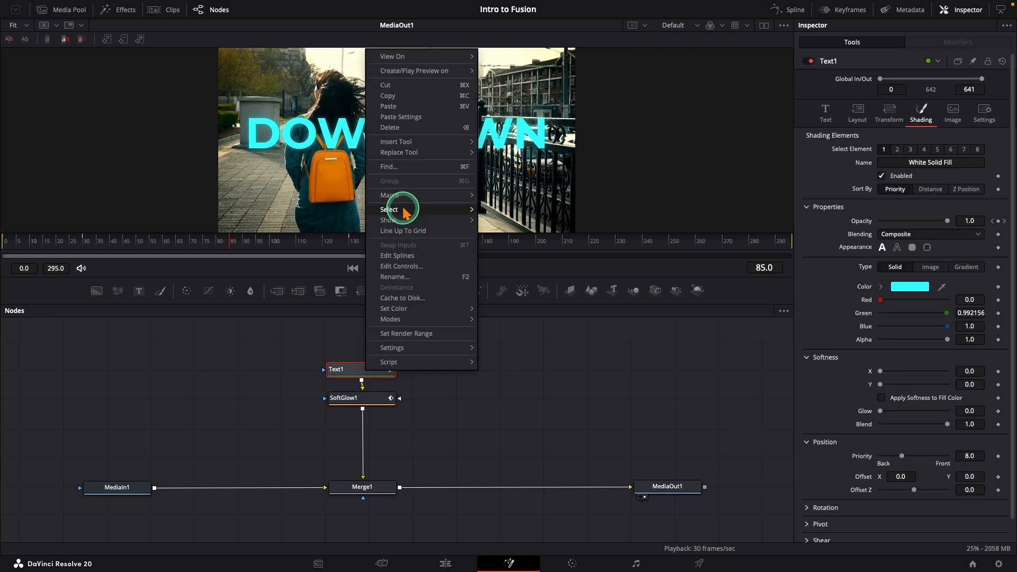
click(325, 348)
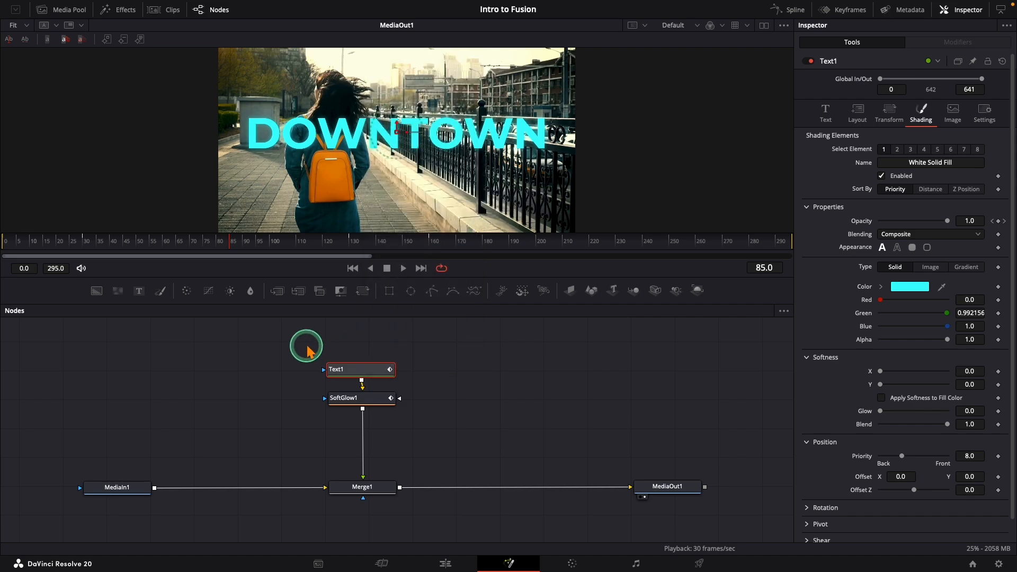
drag(306, 345, 402, 420)
right_click(357, 368)
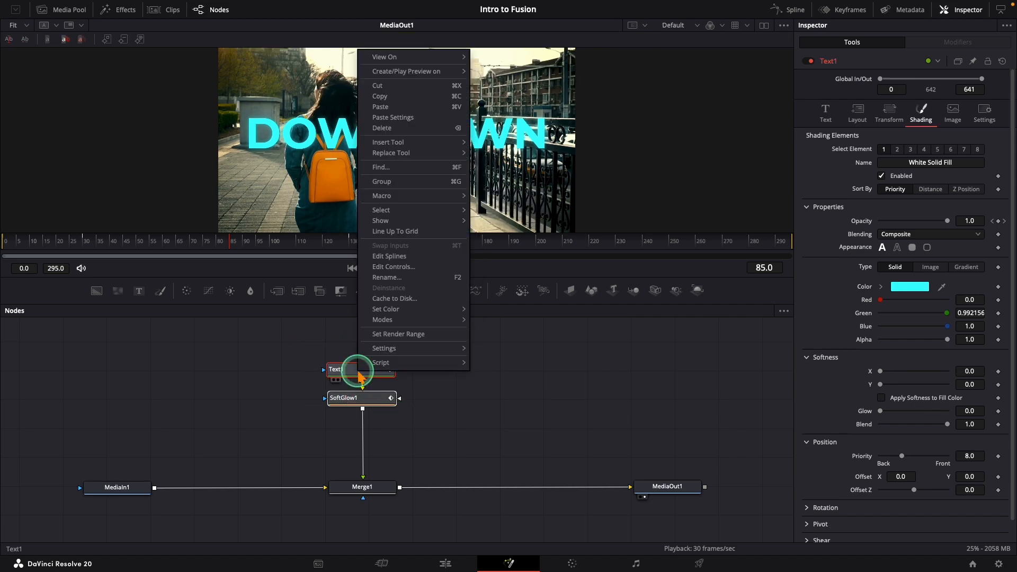
mouse_move(412, 204)
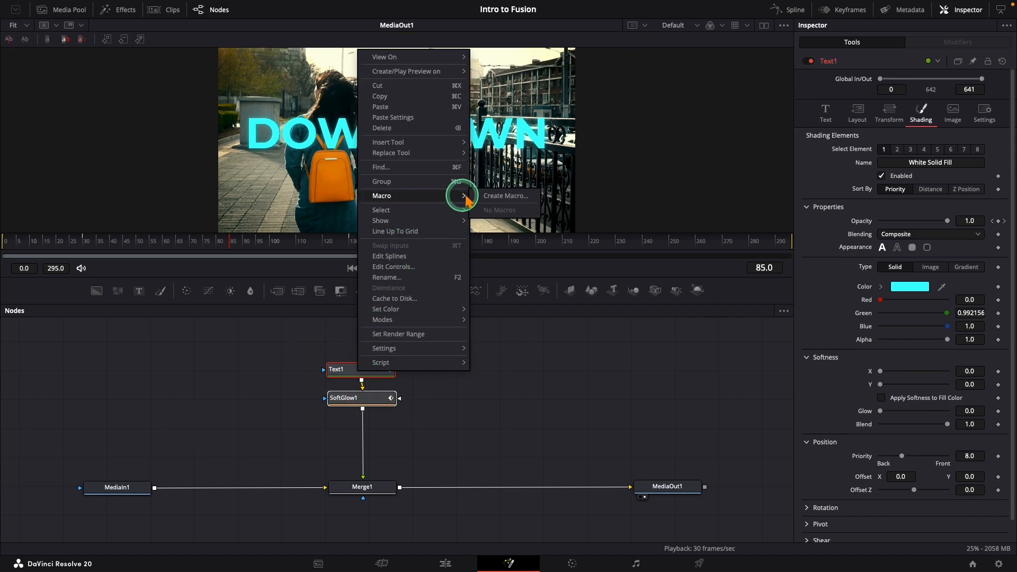
click(506, 195)
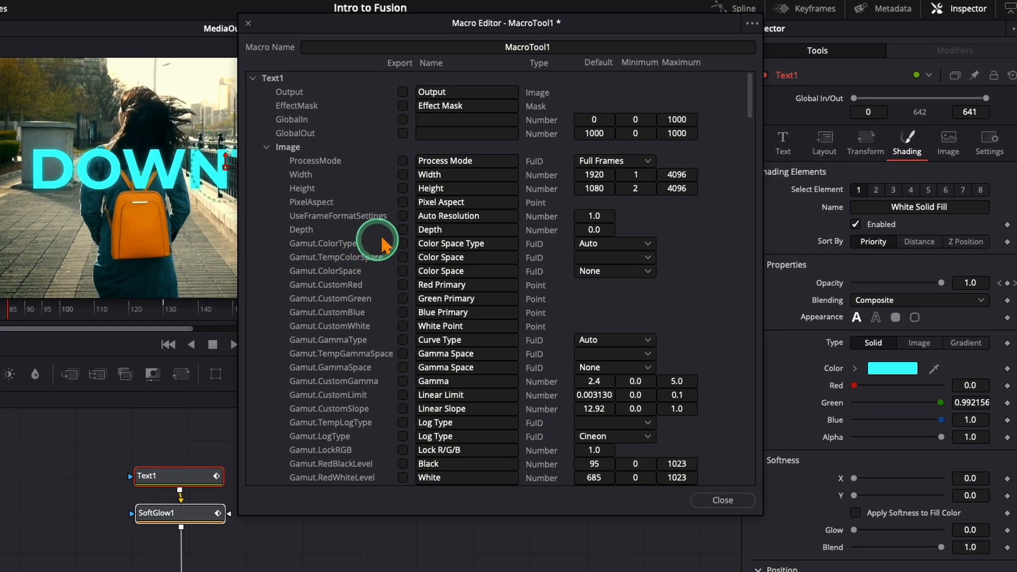
drag(575, 24, 697, 39)
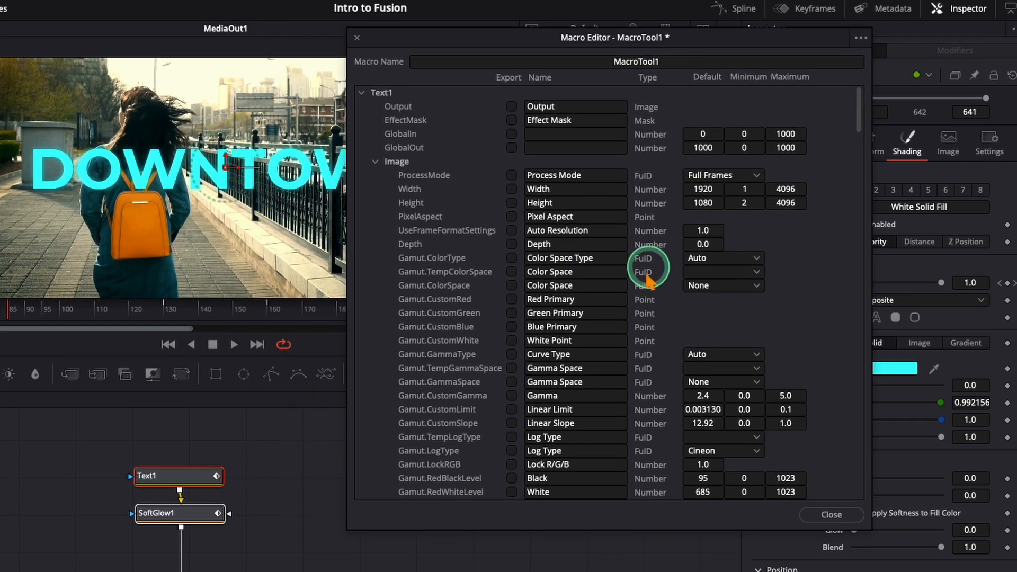
Step: Mark Text1's Styled Text, Font, Style, Color, Size and layout Center parameters for export in the macro
scroll(636, 292, down, 15)
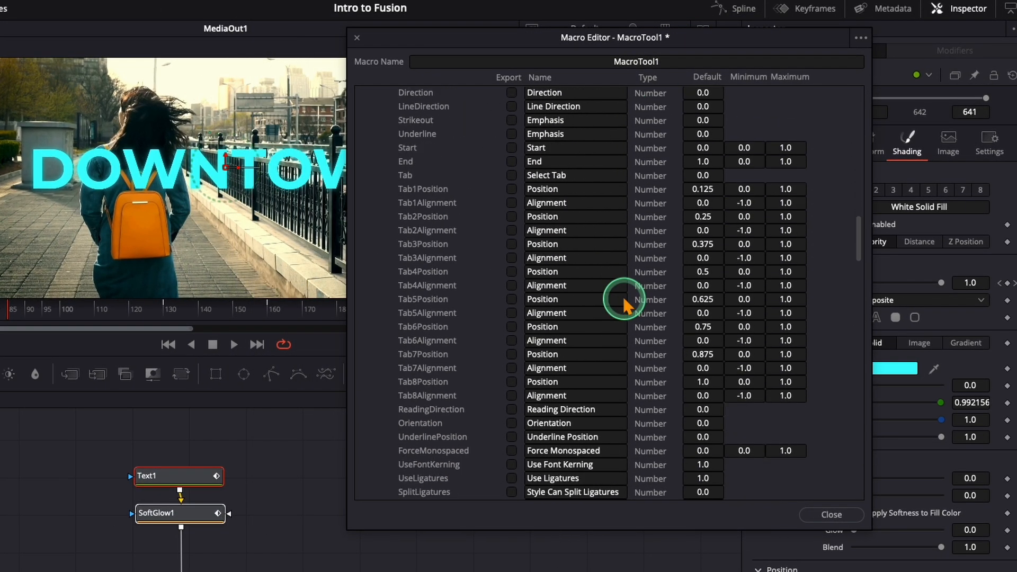
scroll(624, 300, down, 20)
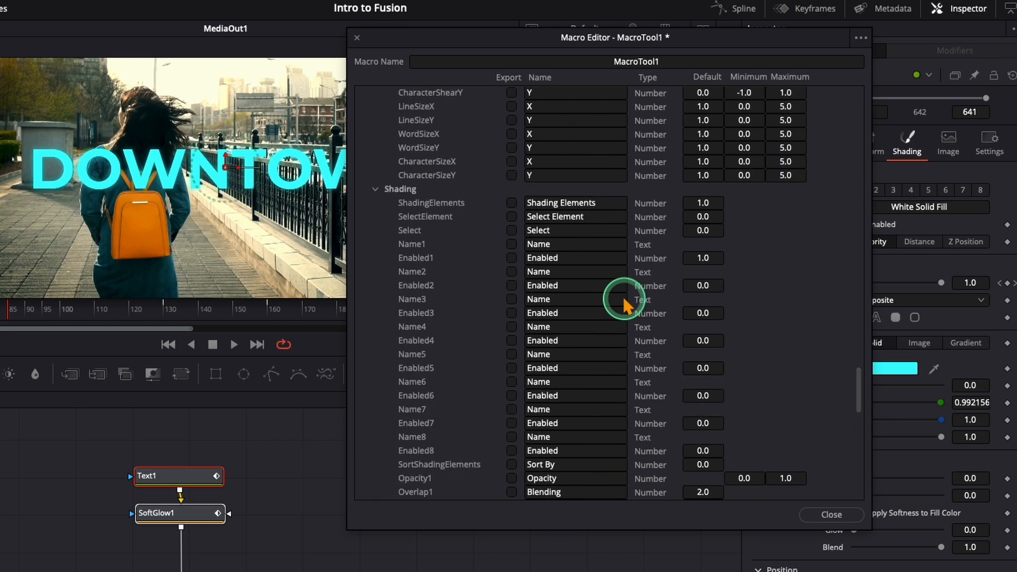
scroll(622, 295, up, 20)
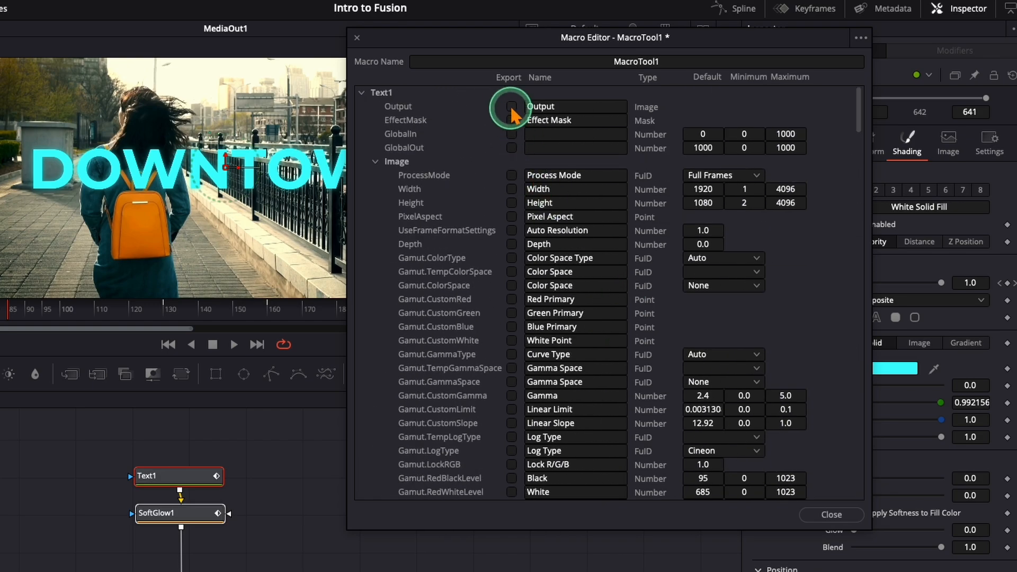
click(512, 176)
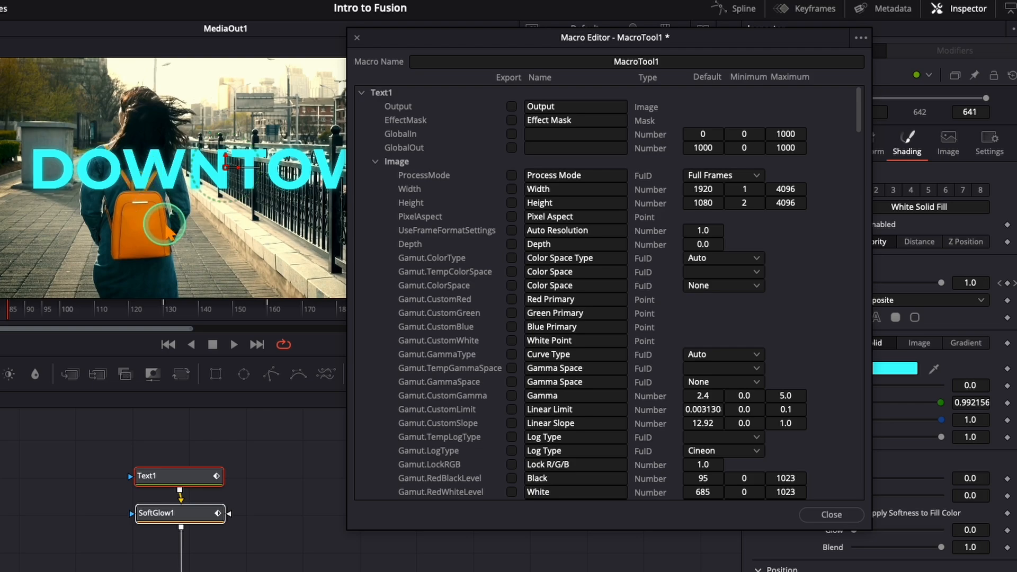
scroll(475, 236, down, 20)
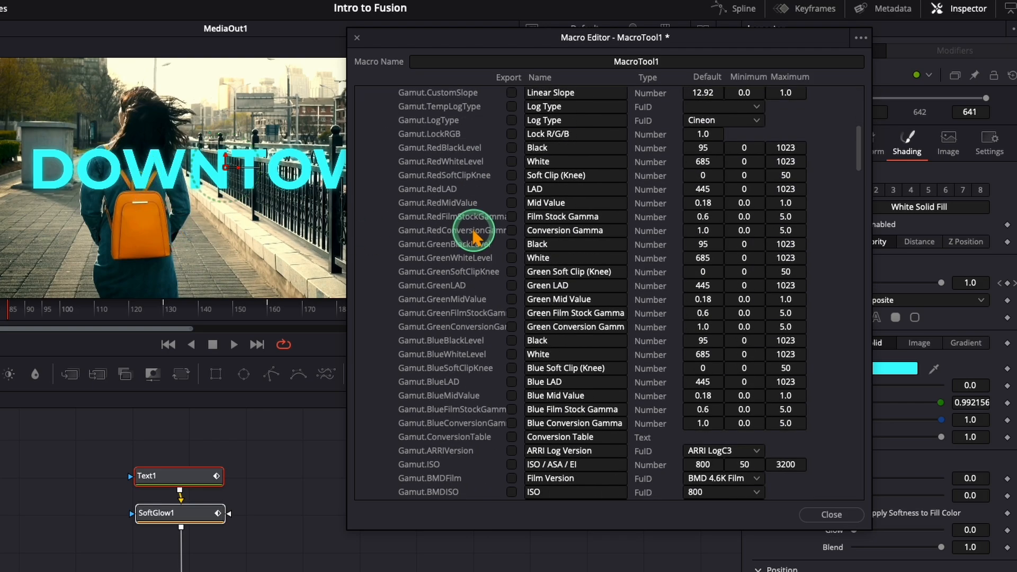
scroll(474, 235, up, 2)
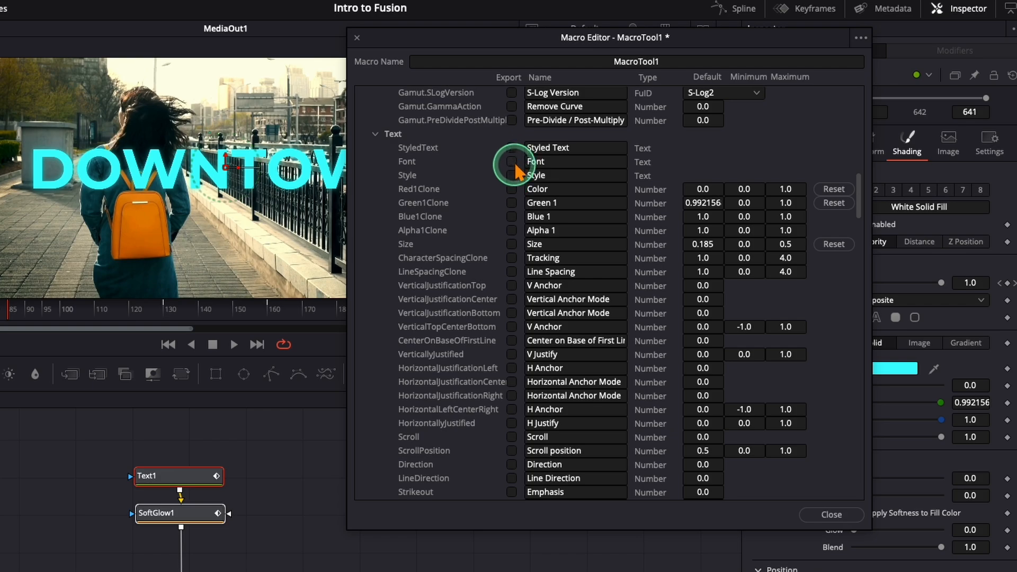
click(512, 149)
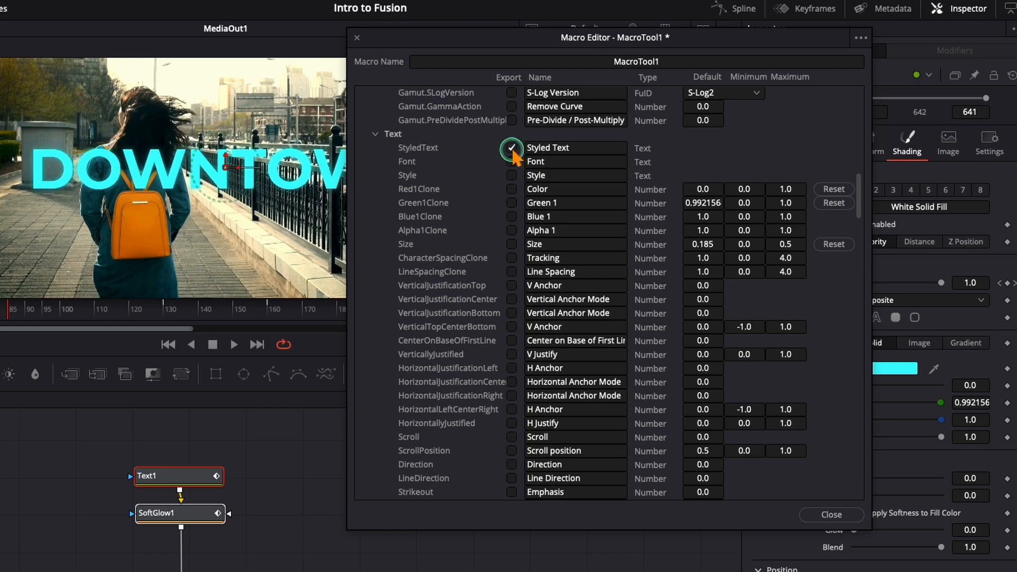
click(512, 190)
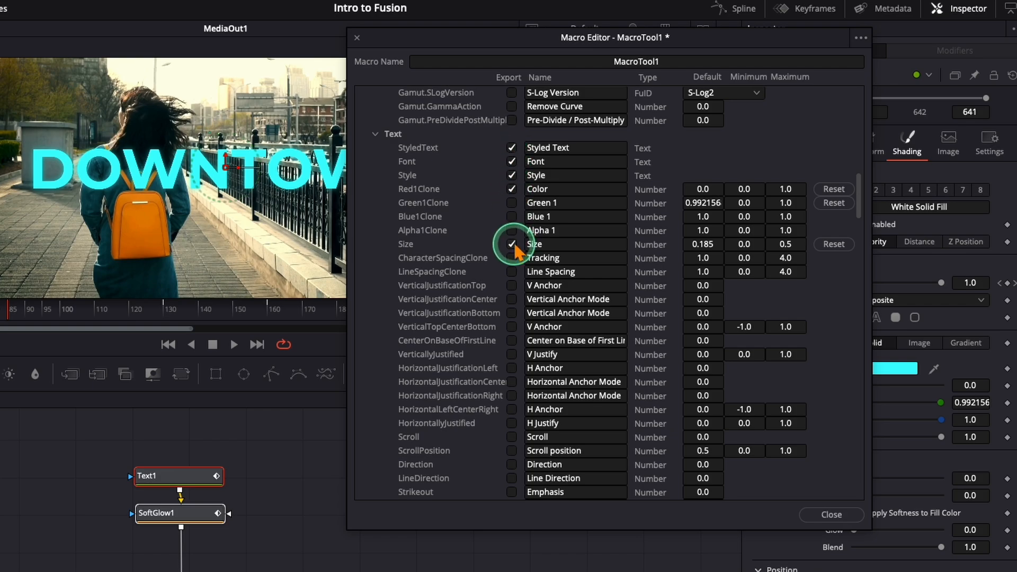
scroll(514, 249, down, 20)
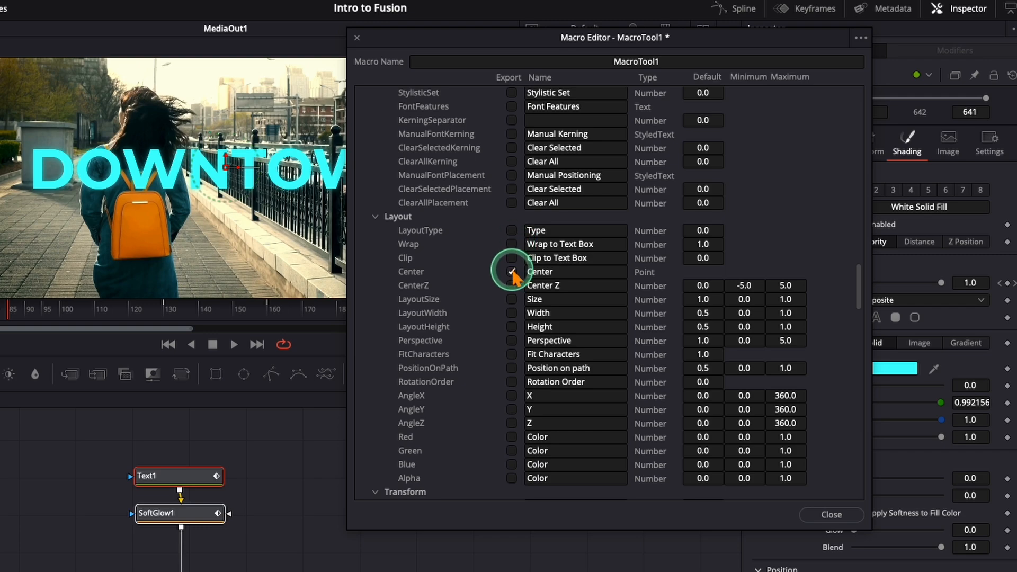
scroll(520, 302, down, 4)
scroll(520, 305, up, 5)
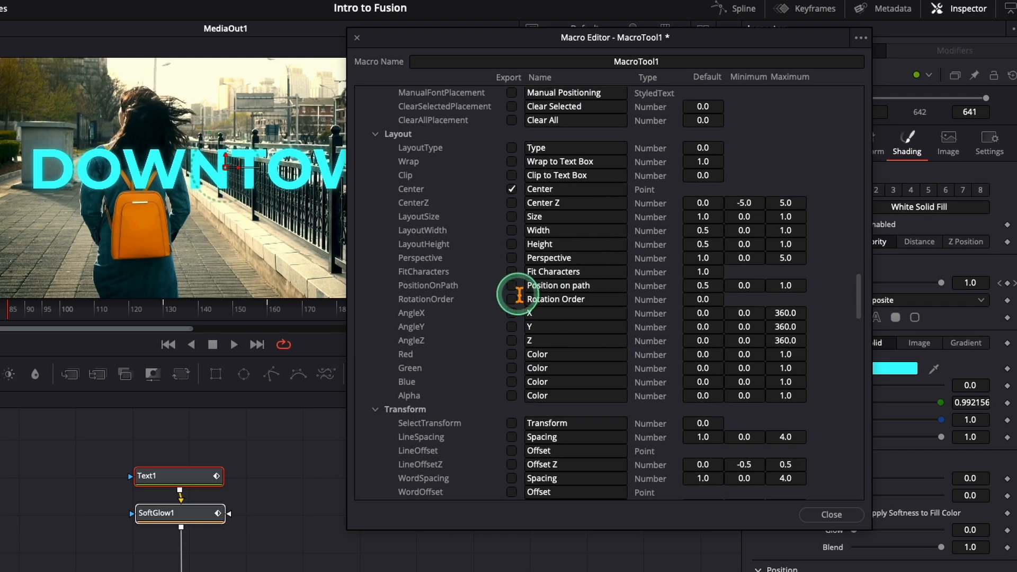
scroll(510, 200, up, 15)
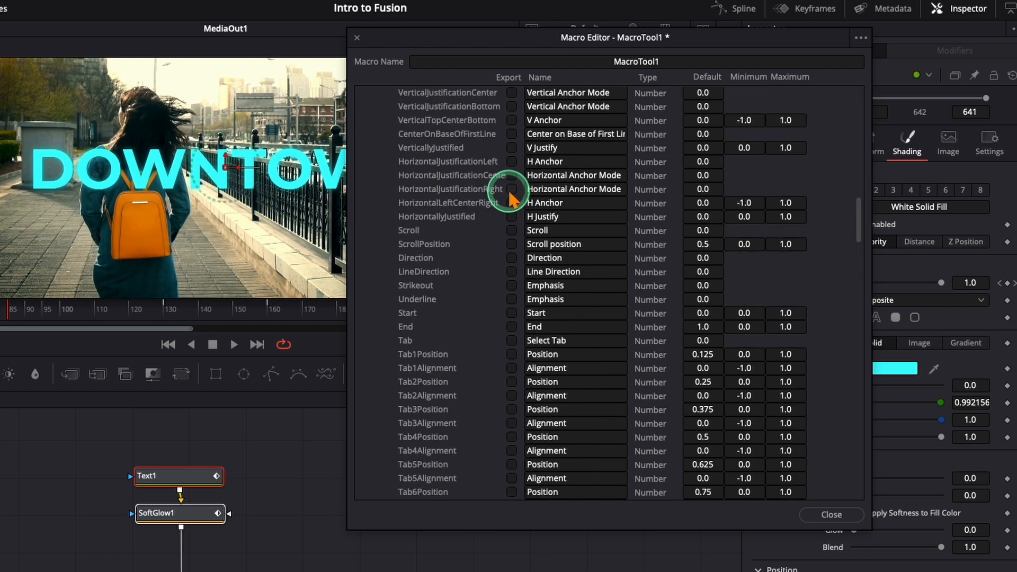
Step: Name the macro FadeIn/Out and save it under that name in the Macros folder
click(634, 62)
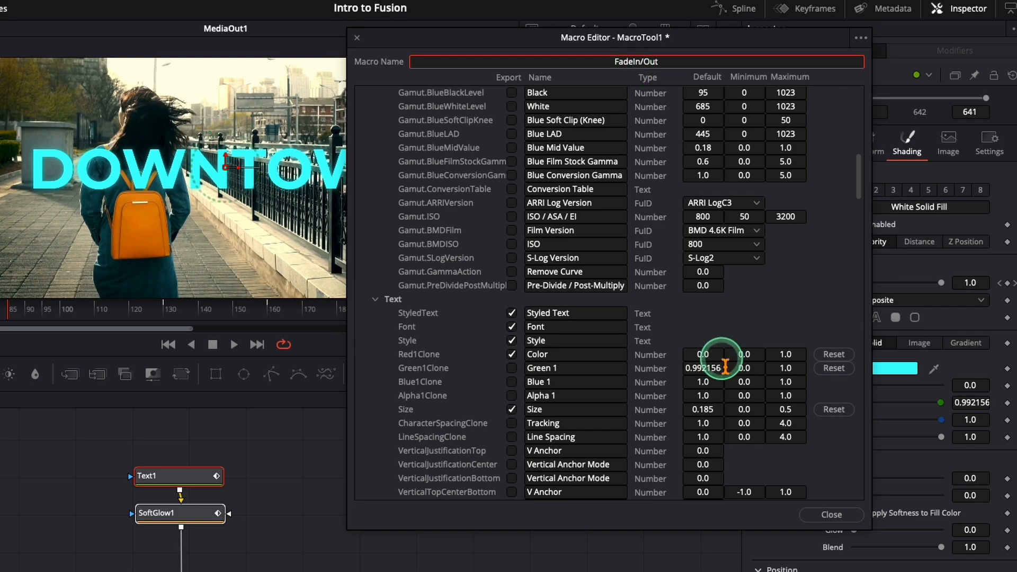
click(814, 516)
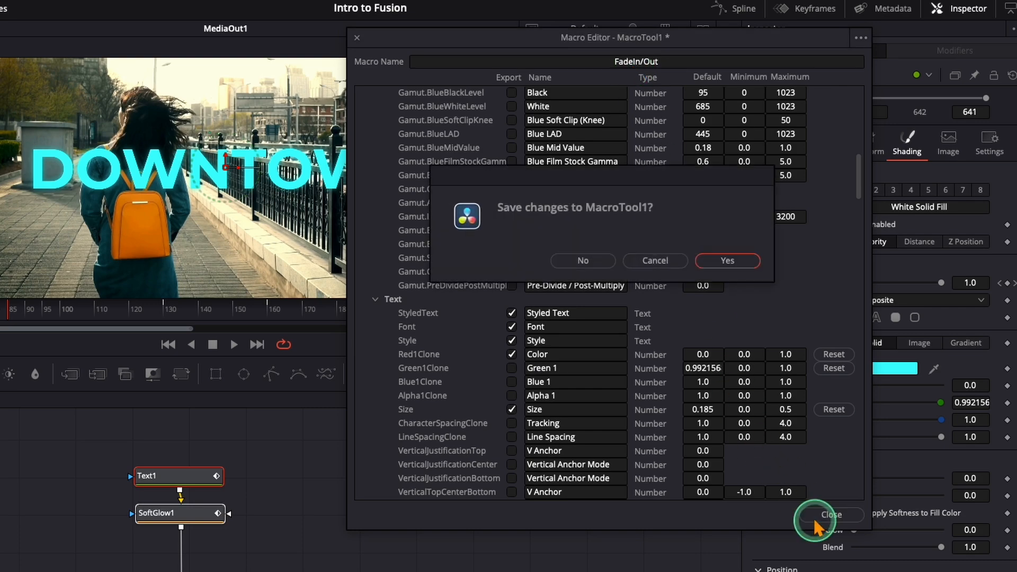
click(716, 261)
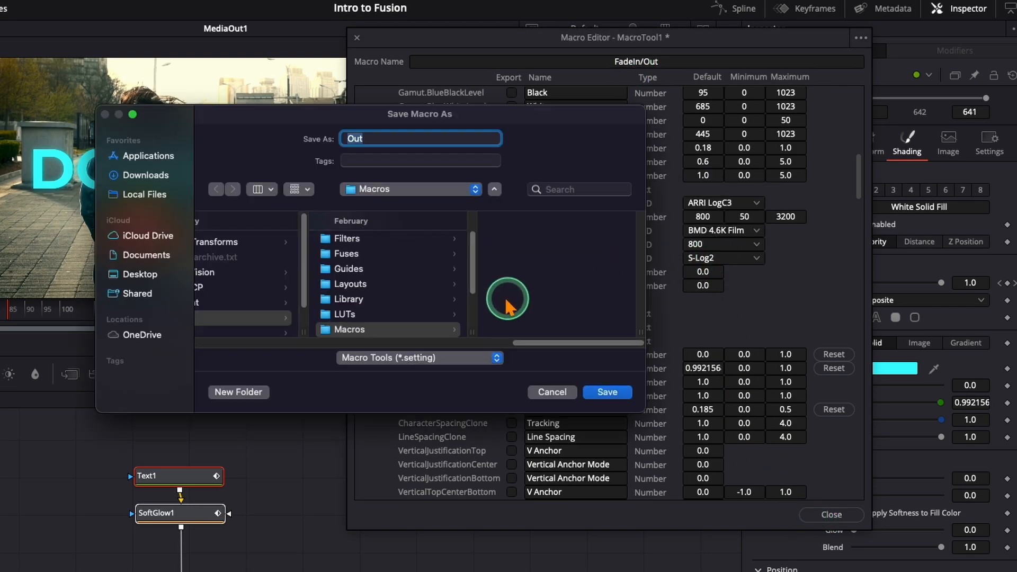
click(350, 330)
double_click(367, 139)
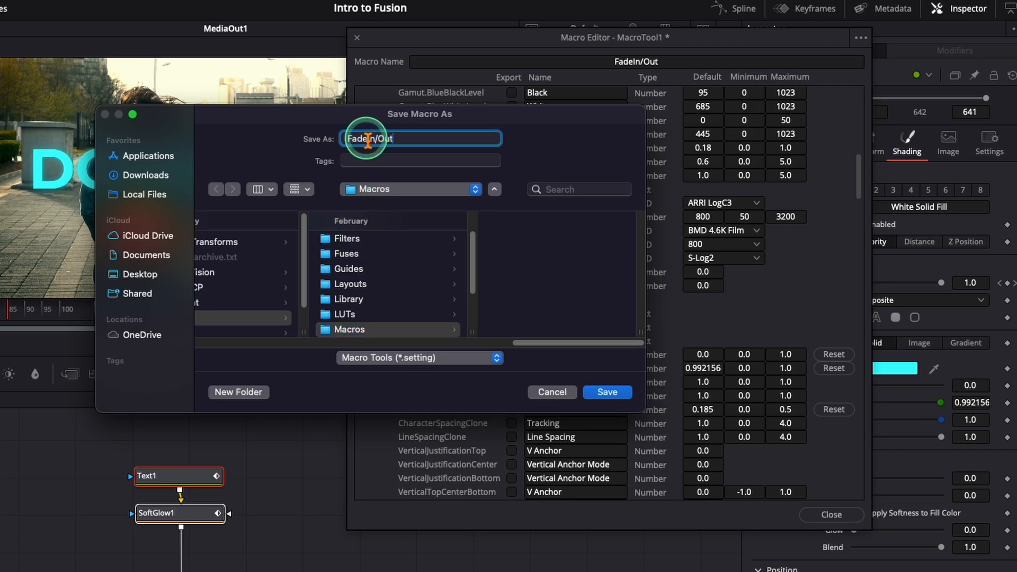
click(608, 392)
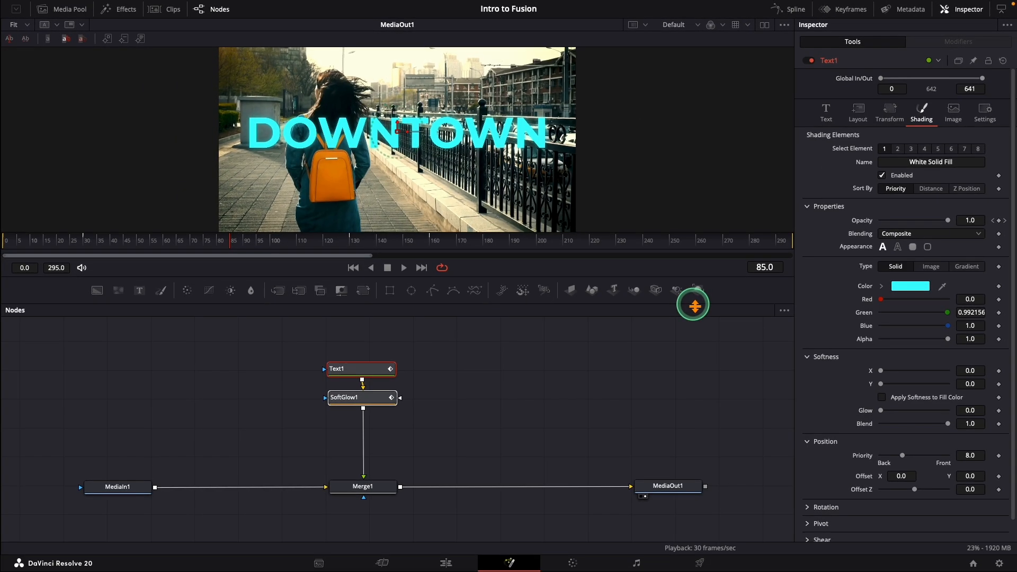
Step: Delete the Text1, SoftGlow1 and Merge1 nodes, leaving MediaIn1 connected to MediaOut1
drag(316, 344, 367, 444)
click(356, 399)
right_click(356, 398)
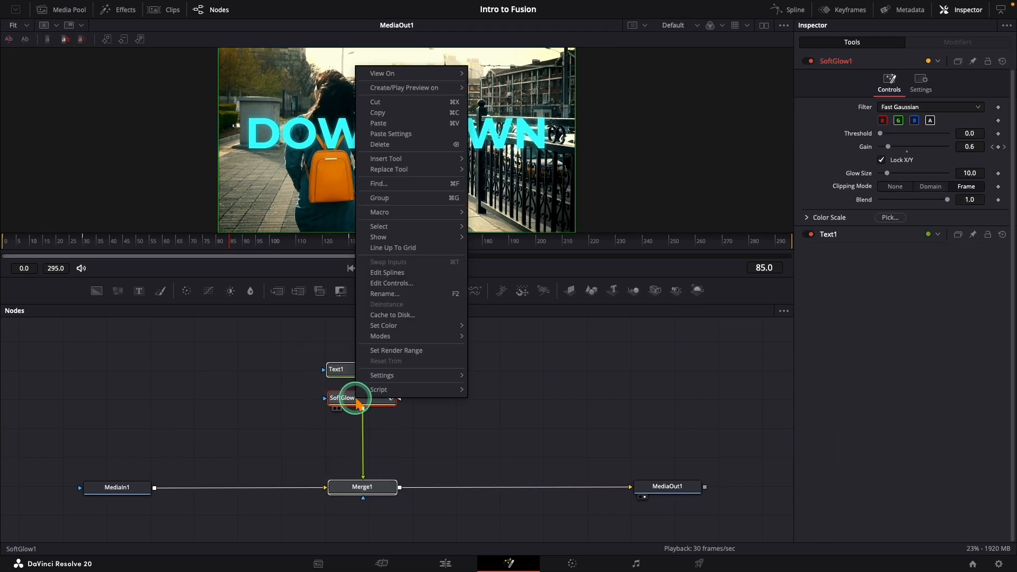
click(399, 151)
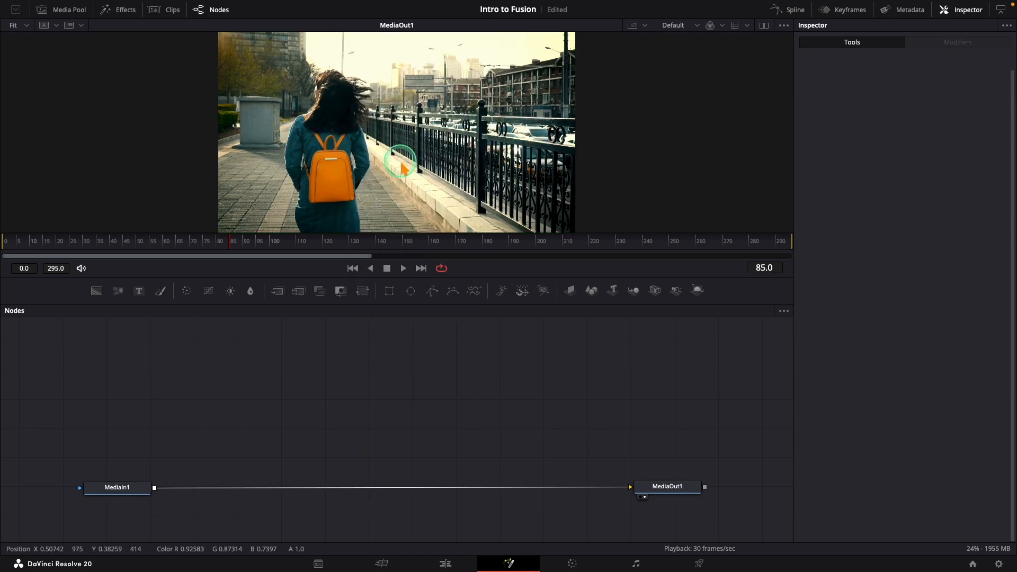
Step: Add the saved FadeIn:Out macro to the empty area above the MediaIn1 to MediaOut1 connection
right_click(383, 353)
mouse_move(432, 357)
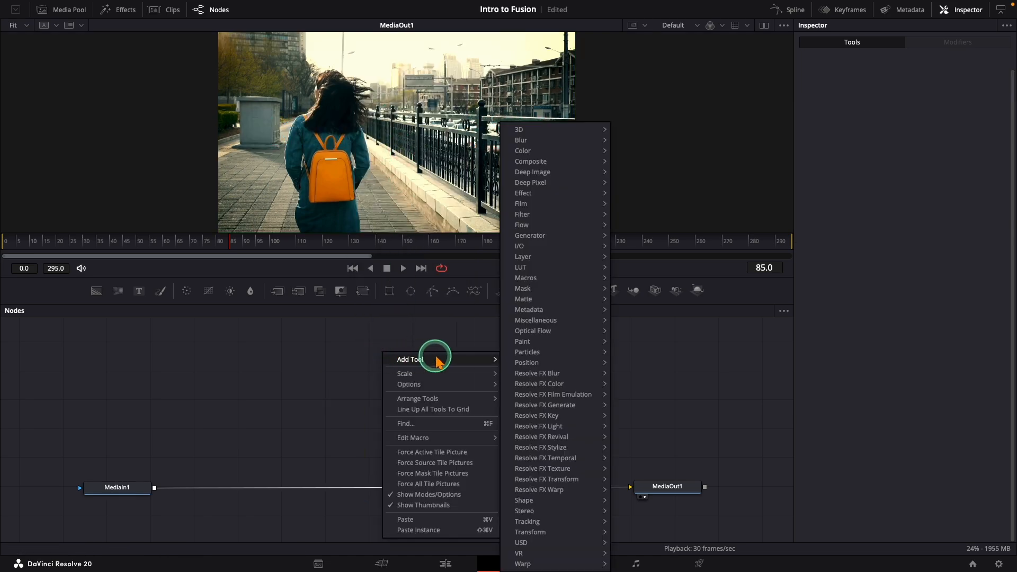
mouse_move(538, 282)
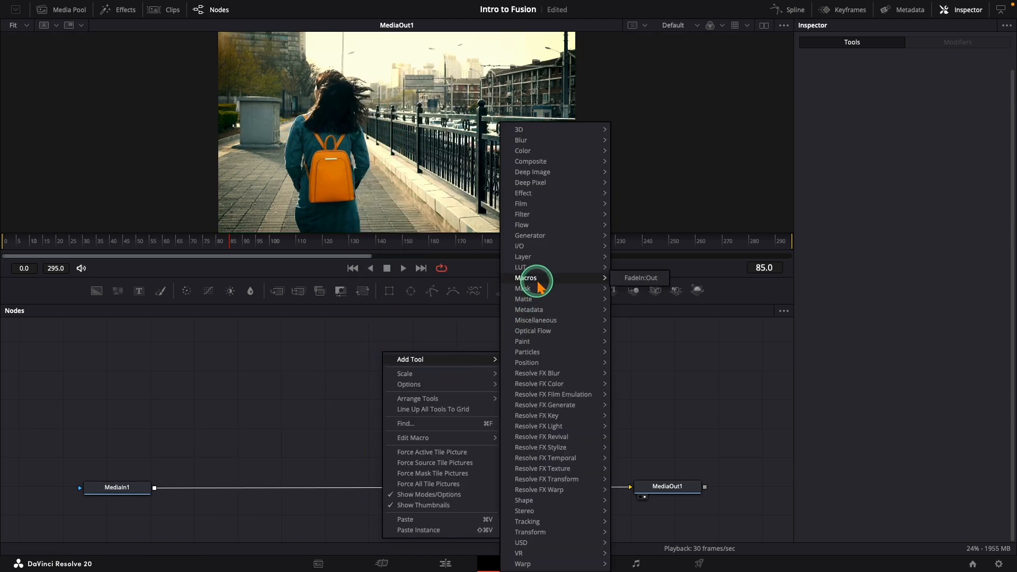
click(647, 278)
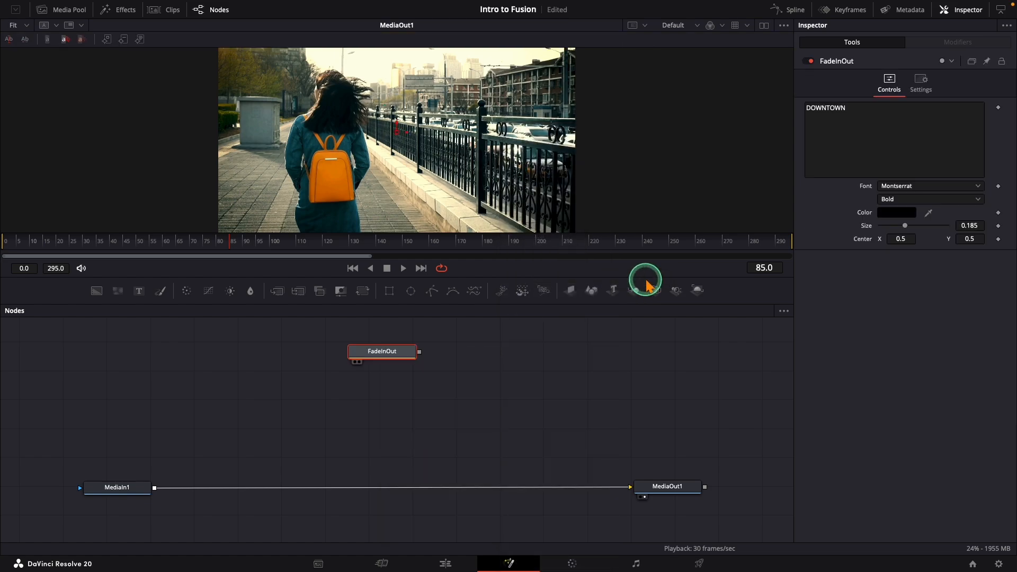
Step: Merge the FadeInOut macro over MediaIn1 and play the composite from frame 0
drag(419, 353, 153, 486)
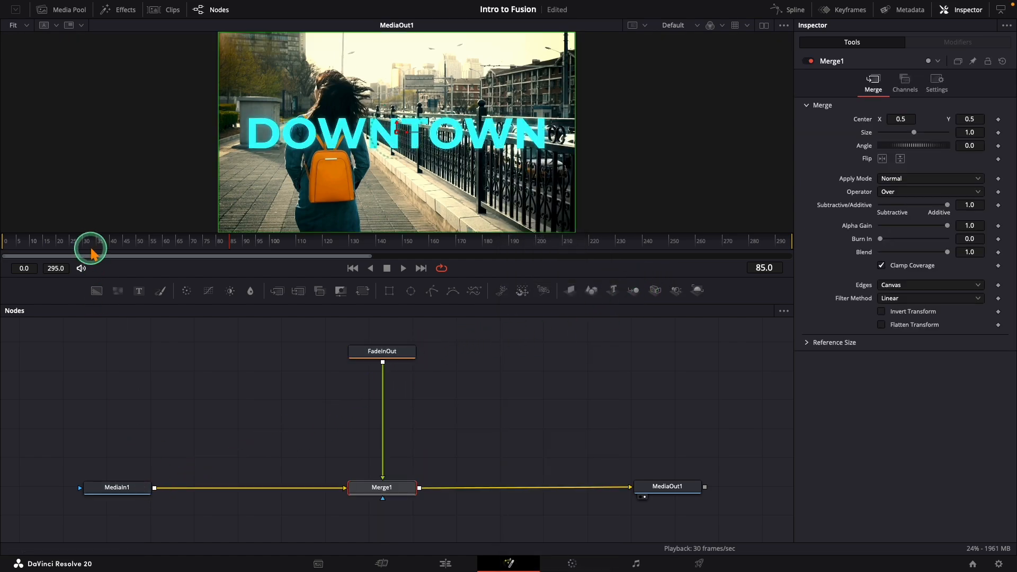
drag(77, 245, 2, 245)
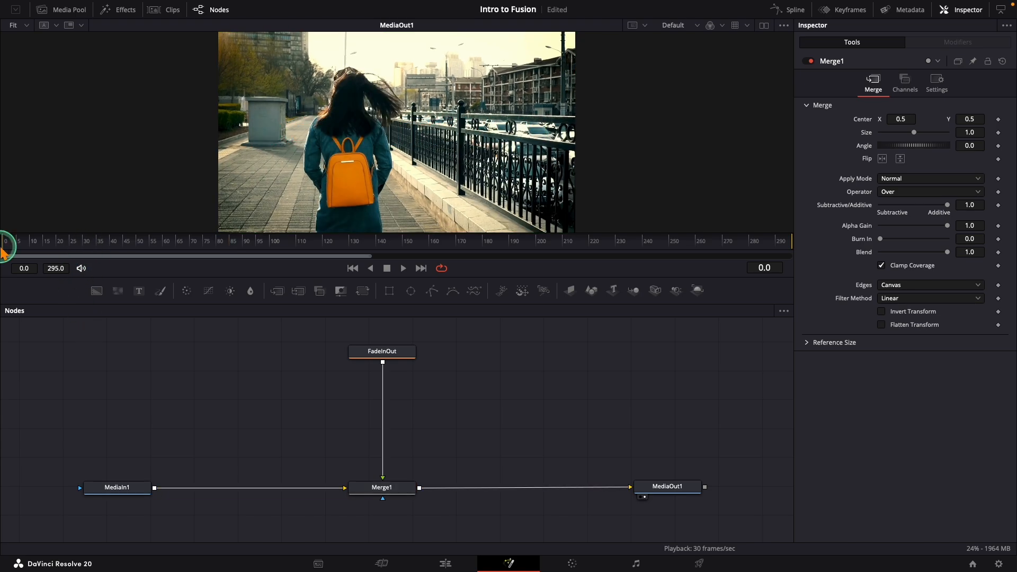
key(space)
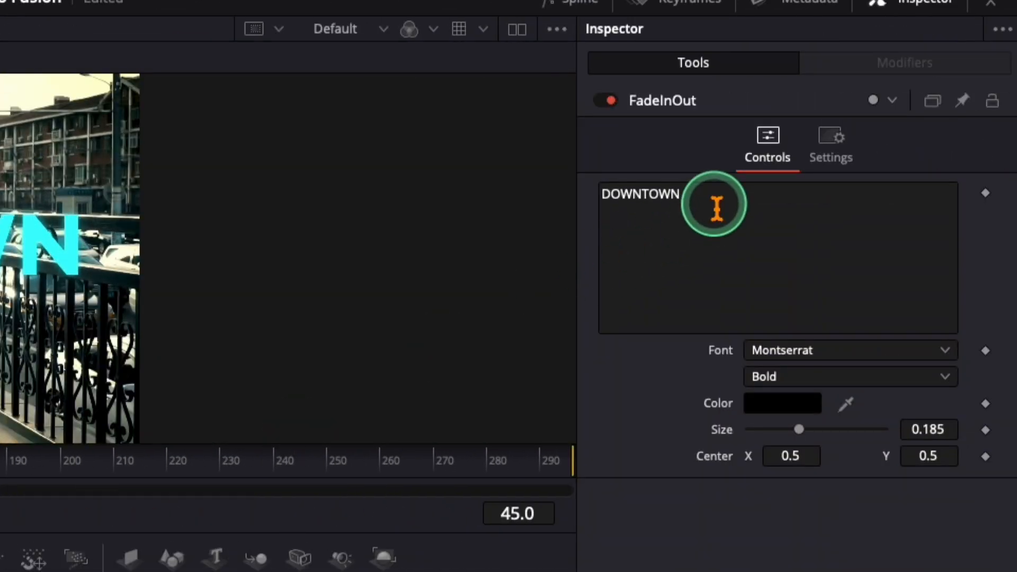
Step: Replace the FadeInOut macro's title text with MACRO
drag(717, 207, 568, 196)
text(MACRO)
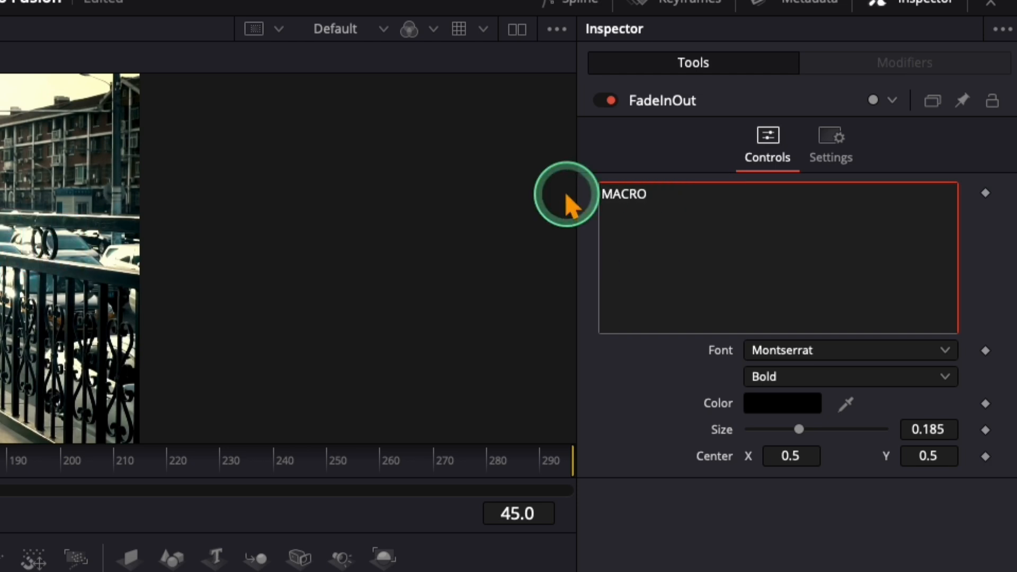